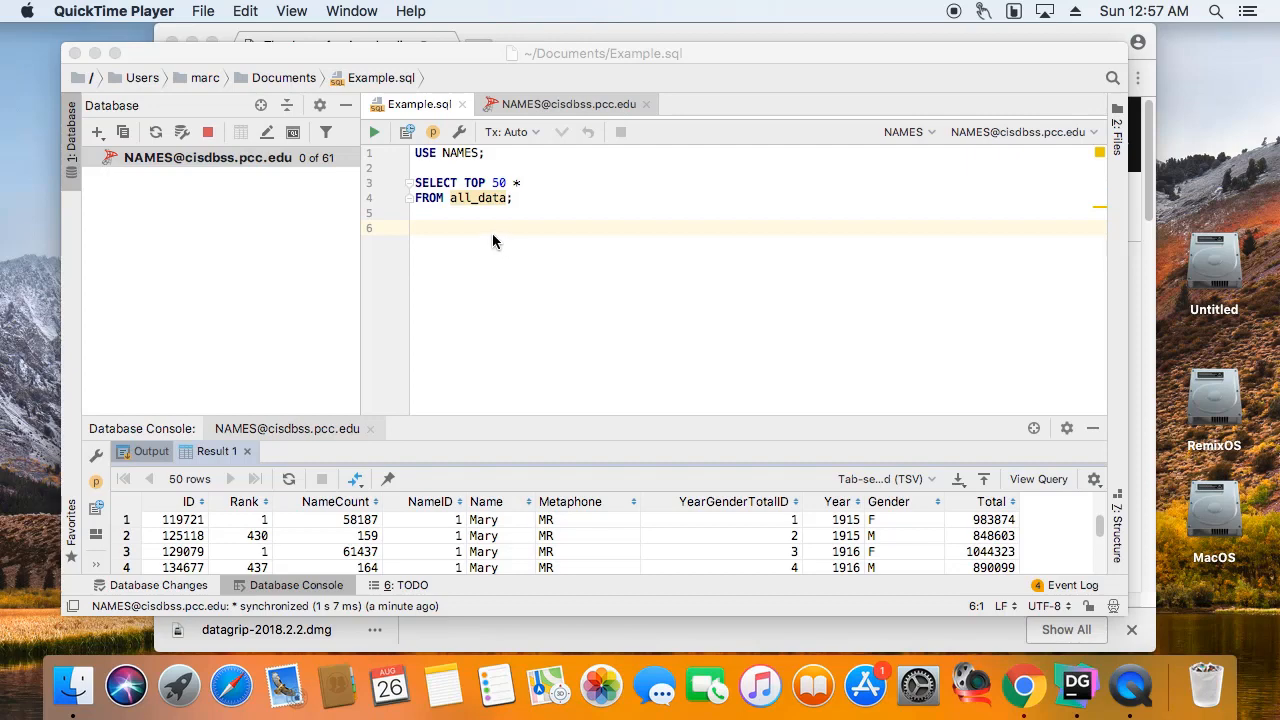
Bring the DataGrip window with Example.sql and the NAMES connection to the front.
left_click(175, 157)
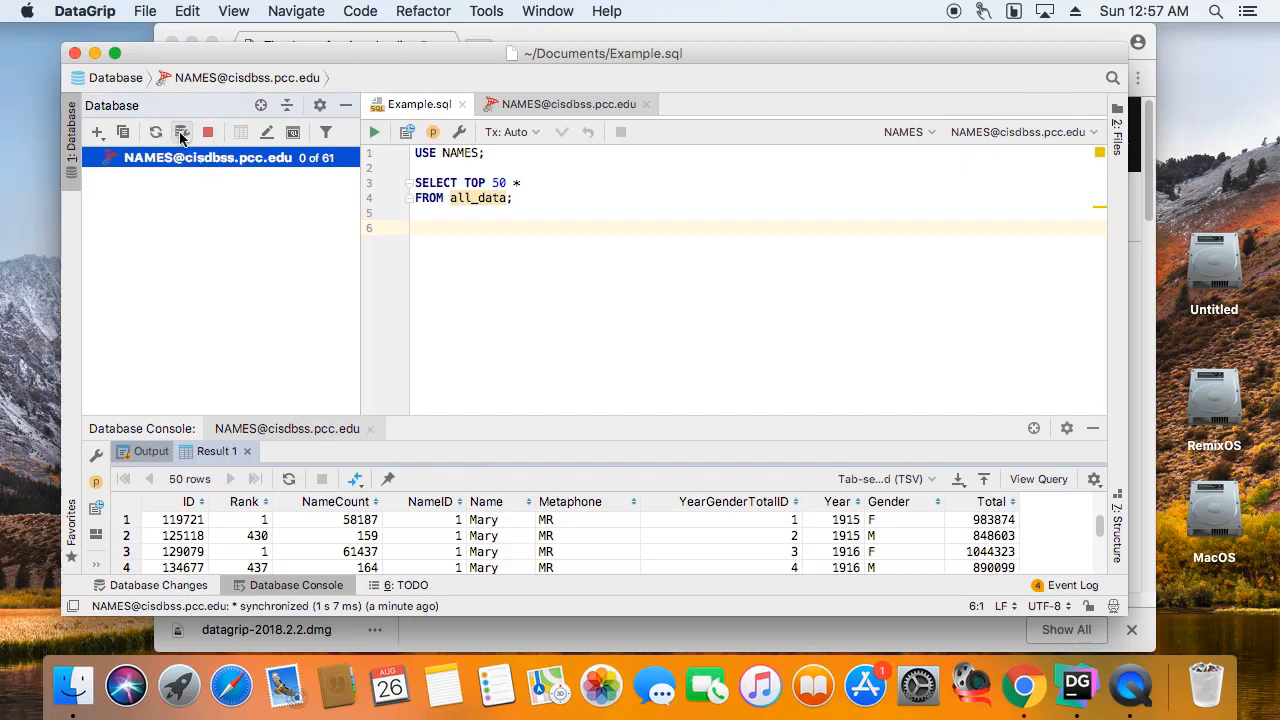
In Data Source Properties > Schemas, check 'Current database (NAMES)' and save with OK.
left_click(181, 132)
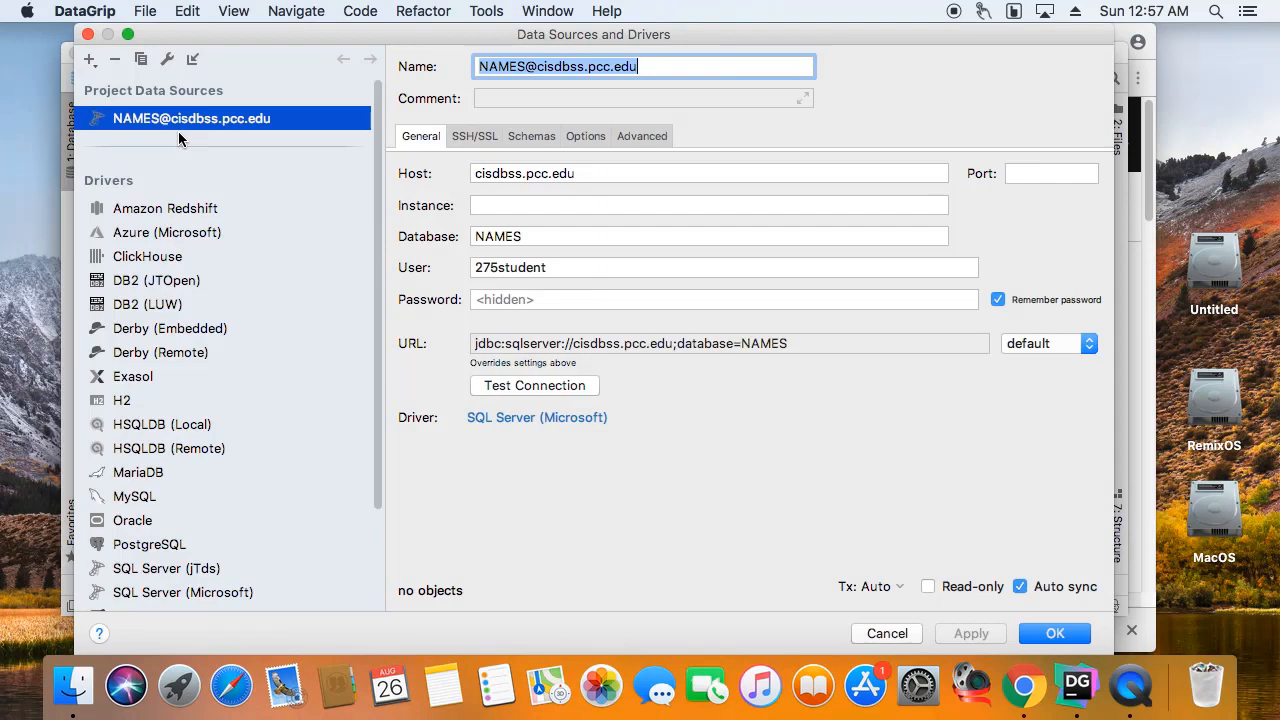
left_click(88, 34)
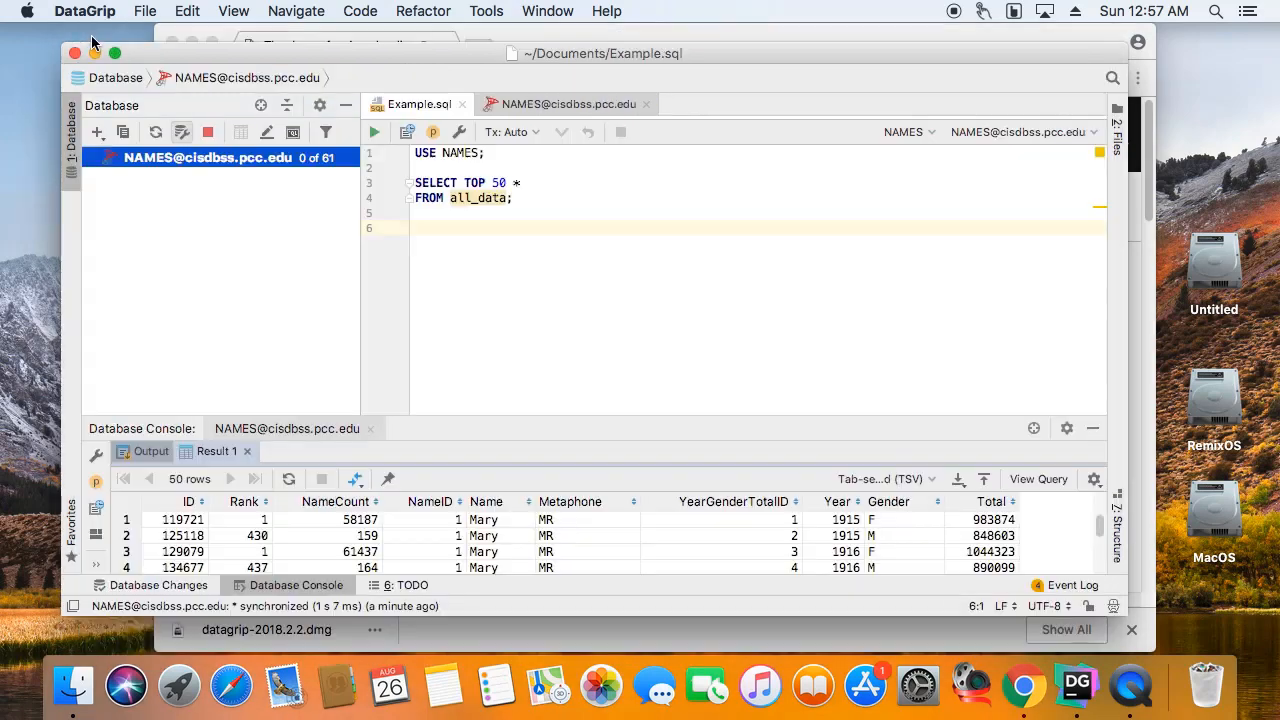
left_click(181, 132)
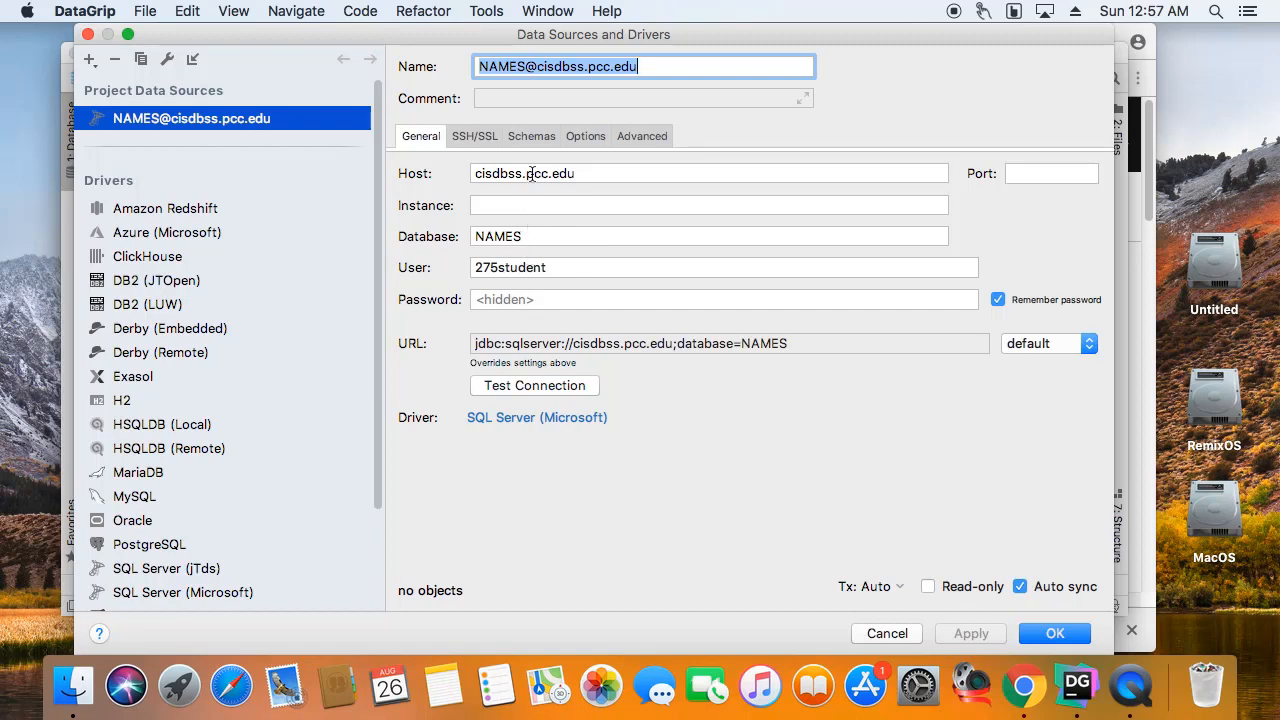
left_click(531, 136)
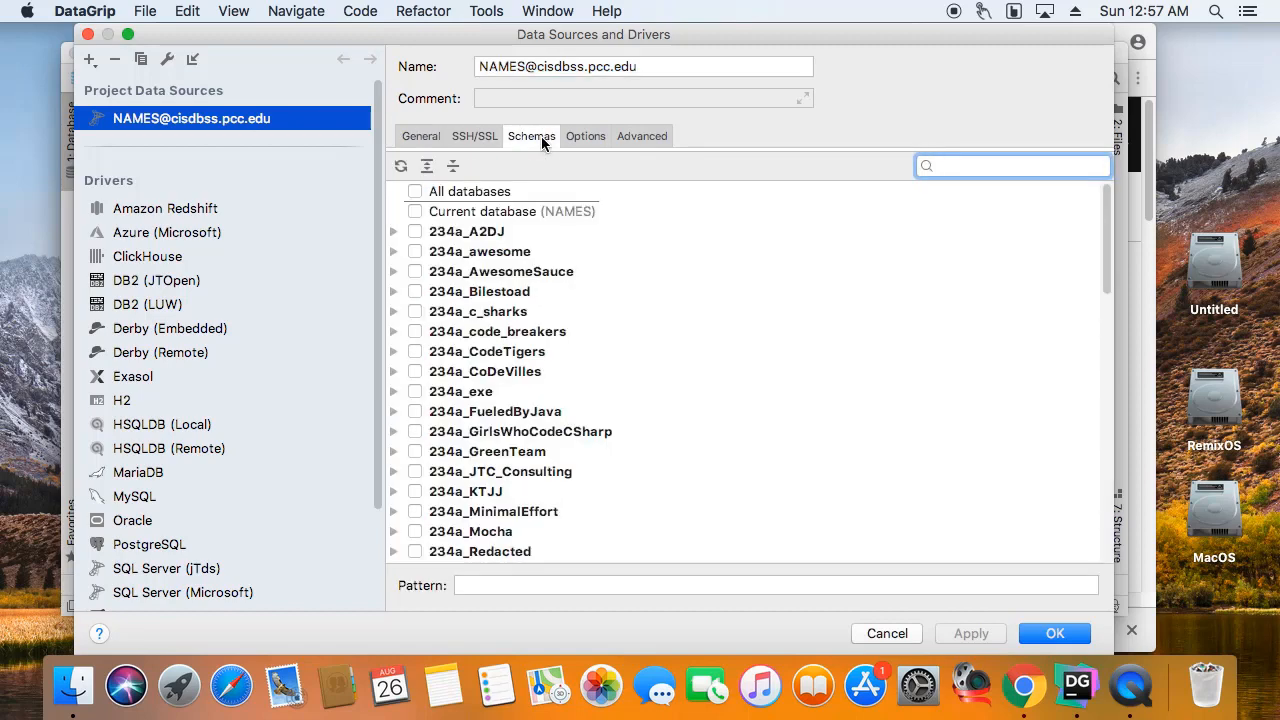
left_click(417, 211)
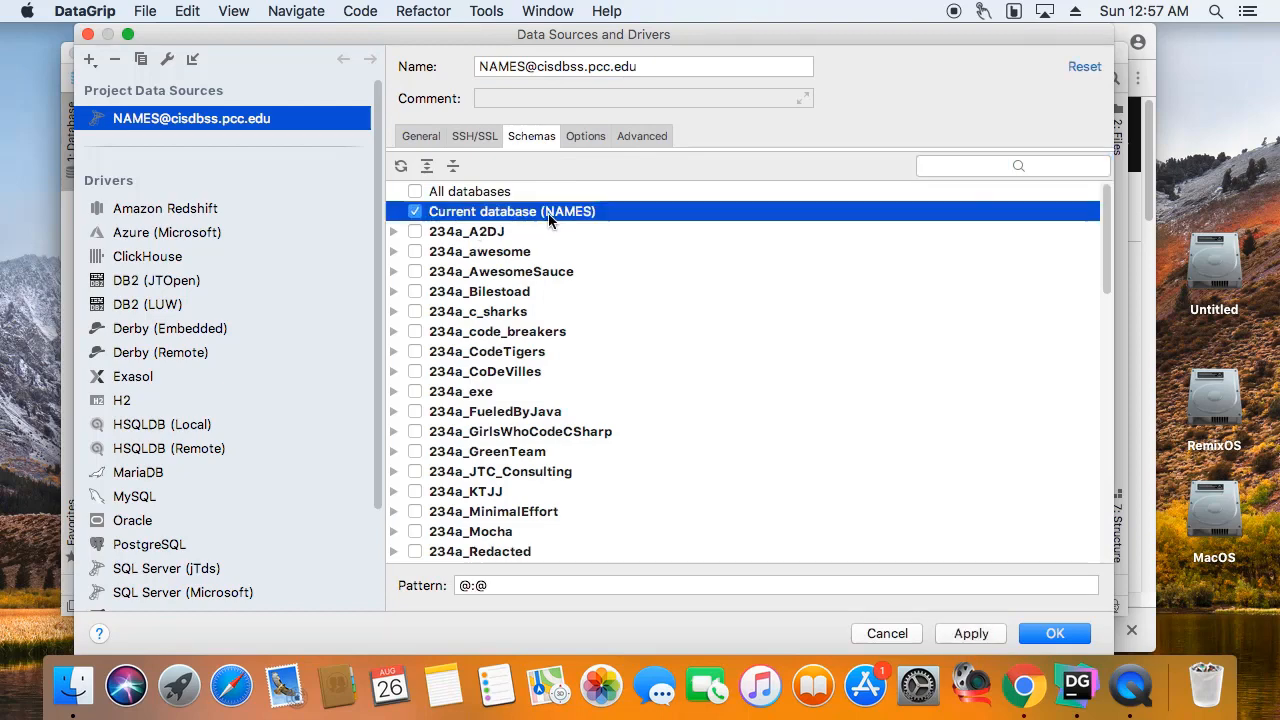
left_click(1036, 630)
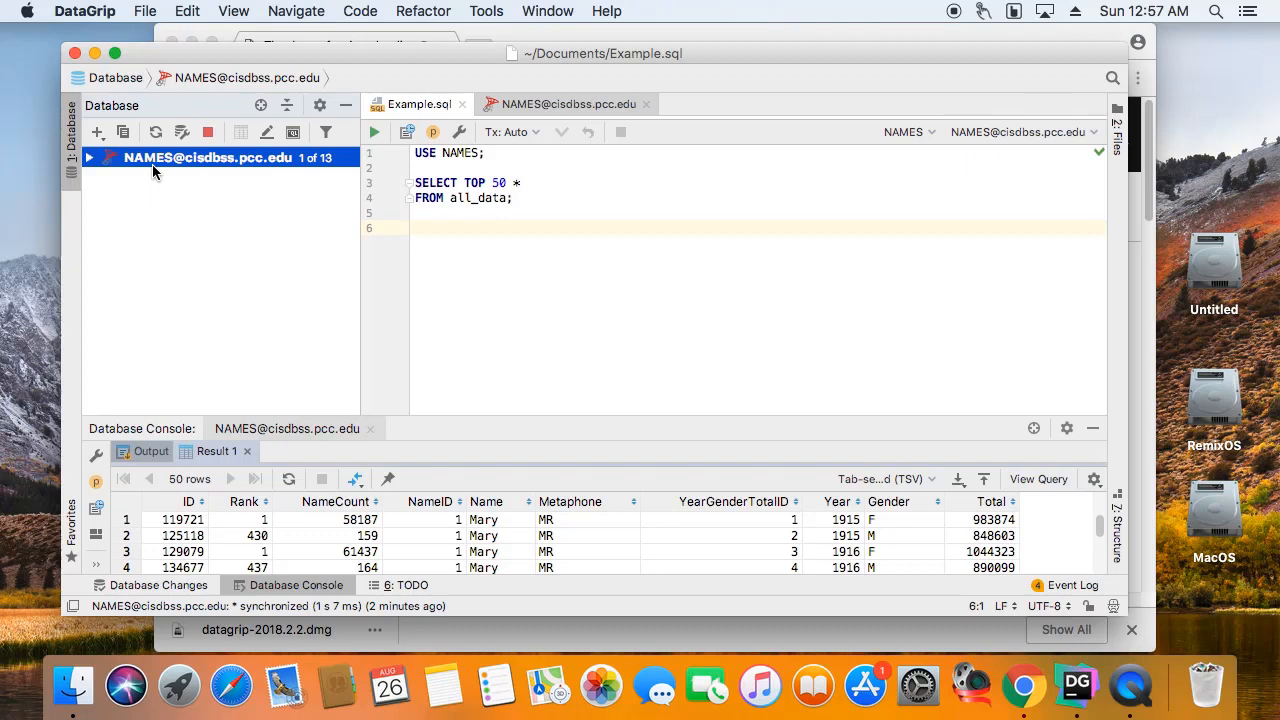
Expand NAMES > dbo > tables and views in the tree to reveal the all_data view.
left_click(91, 158)
left_click(107, 177)
left_click(126, 198)
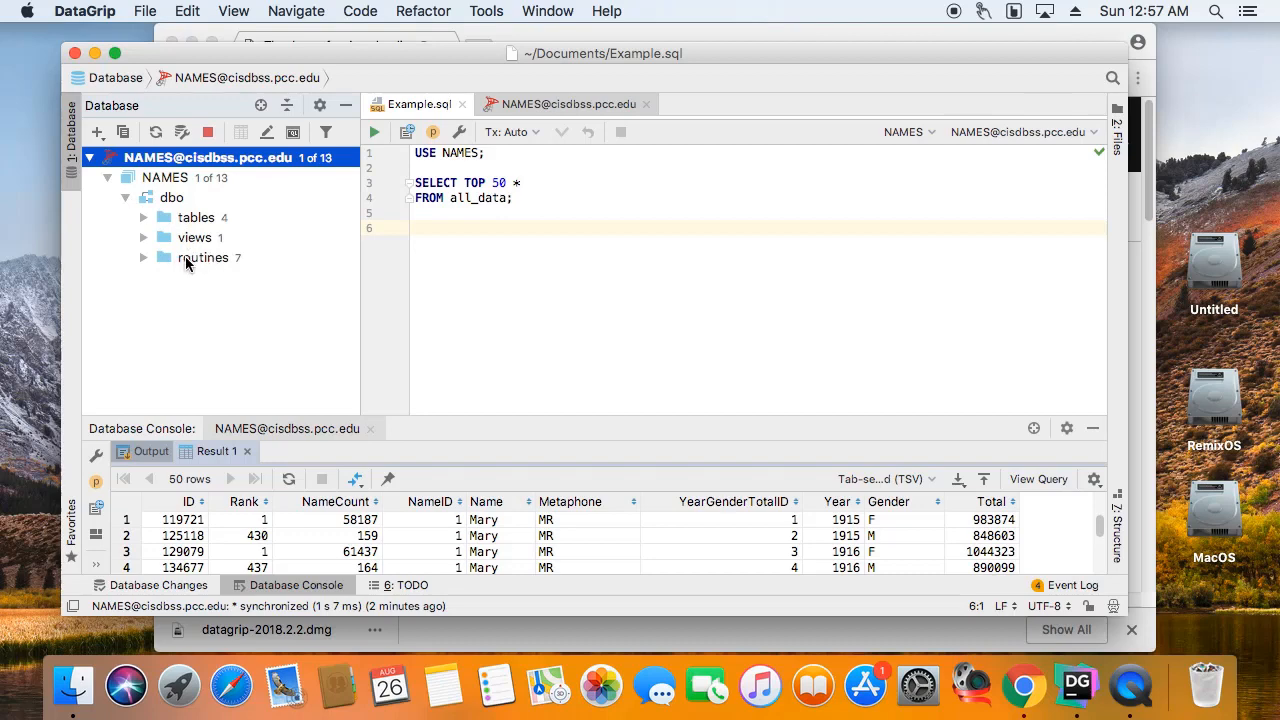
left_click(144, 218)
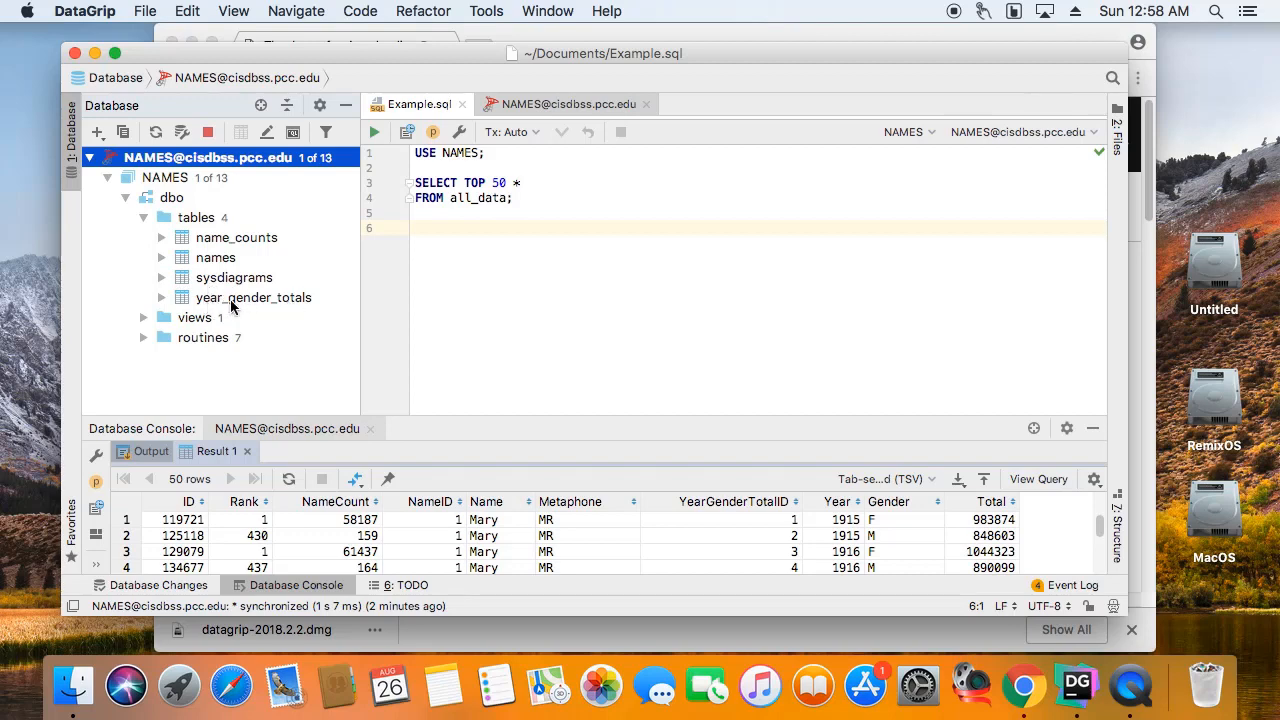
left_click(499, 230)
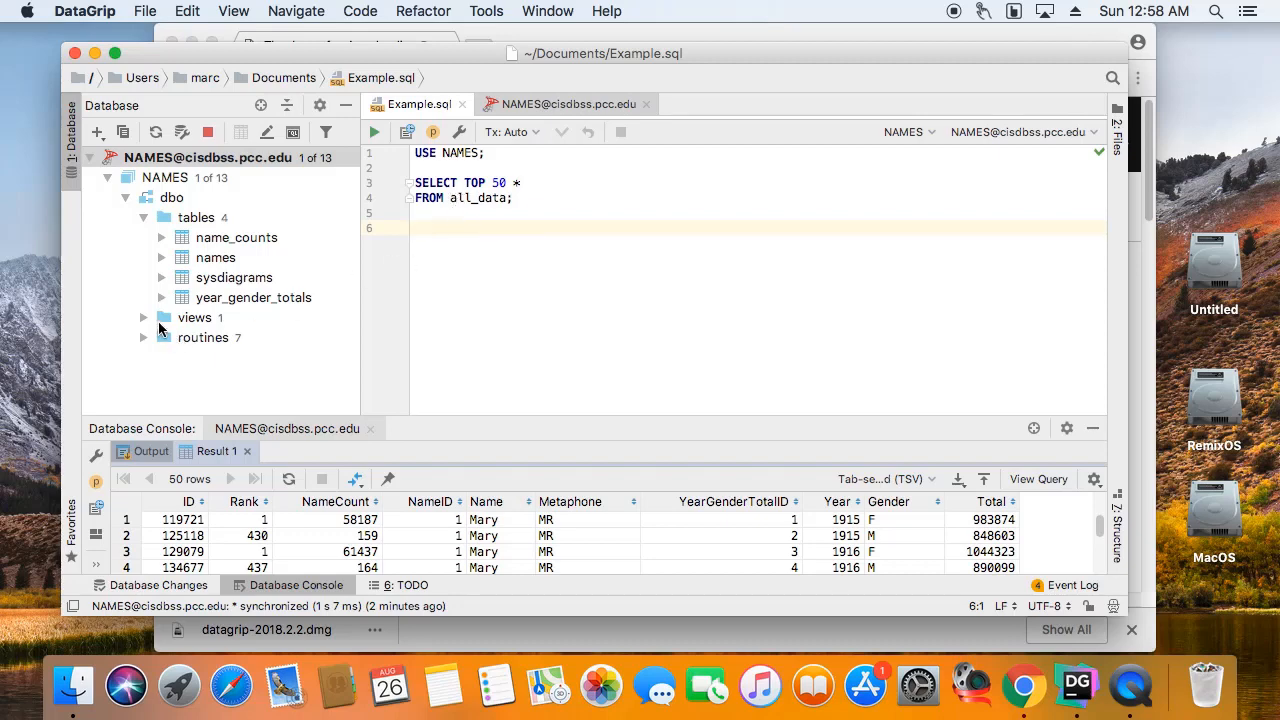
left_click(146, 318)
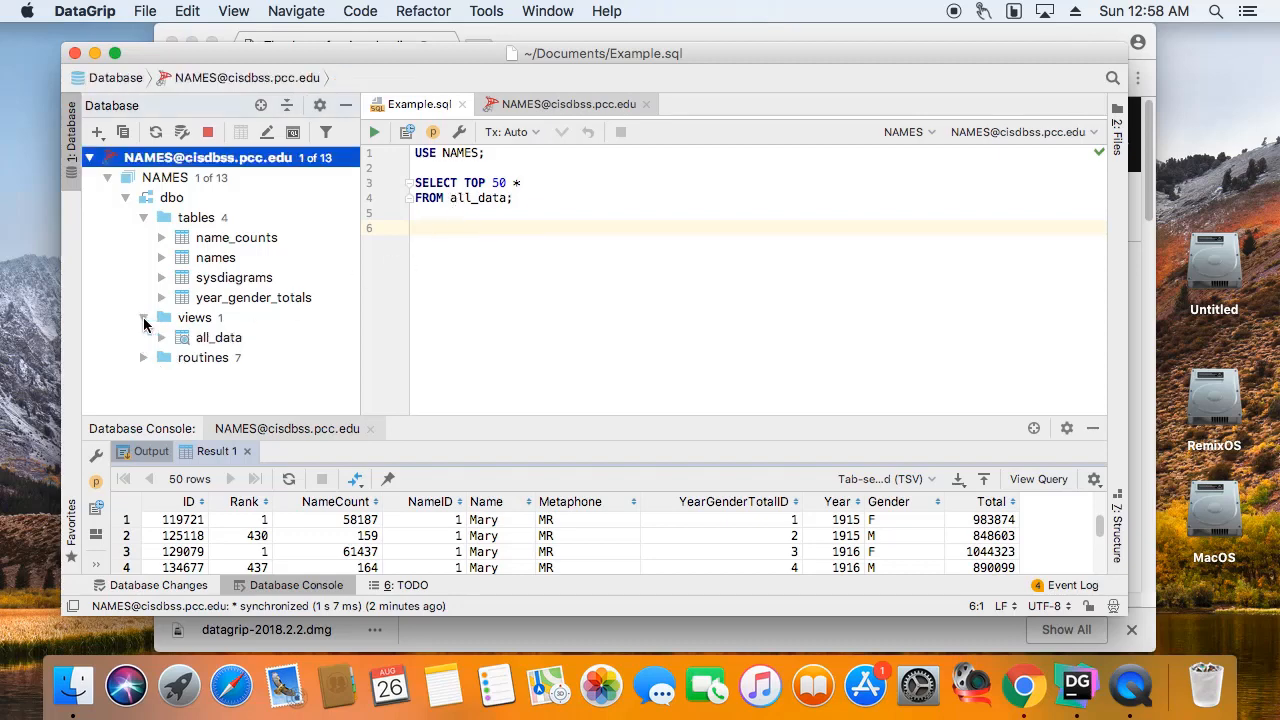
Write 'SELECT TOP 50 * FROM name_counts;' on line 6, accepting name_counts from autocomplete.
left_click(502, 239)
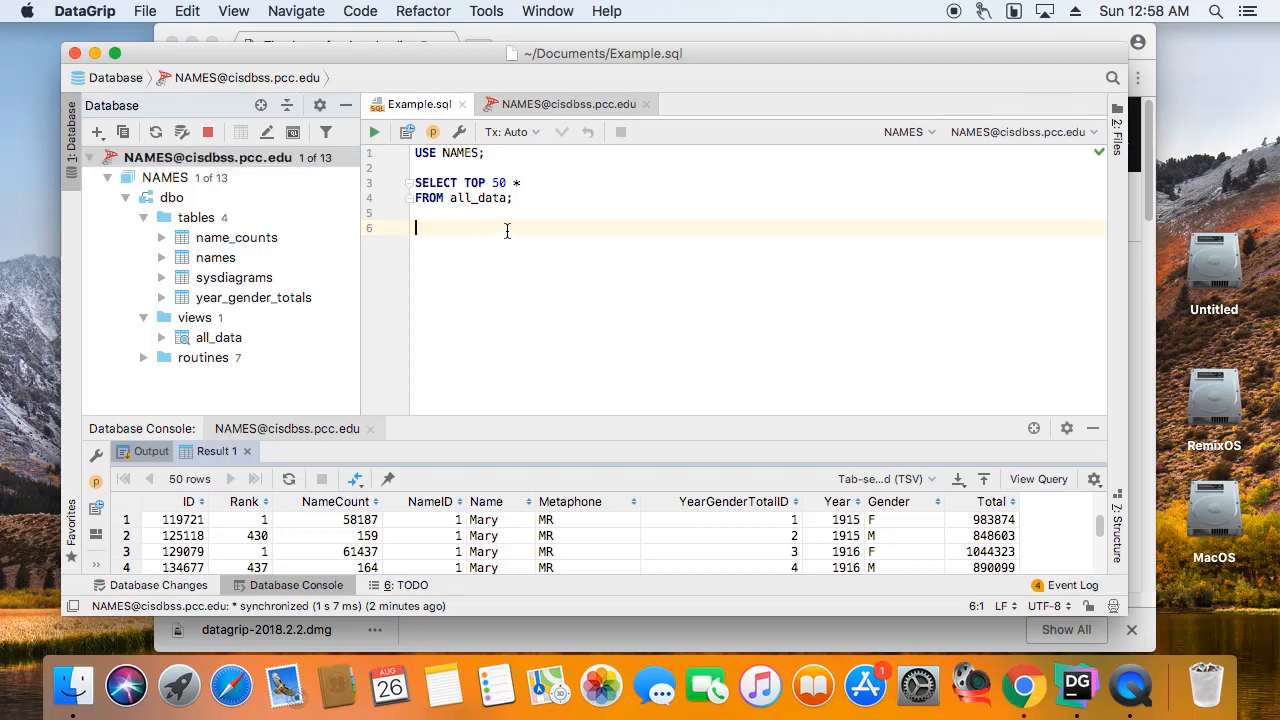
type("SELE")
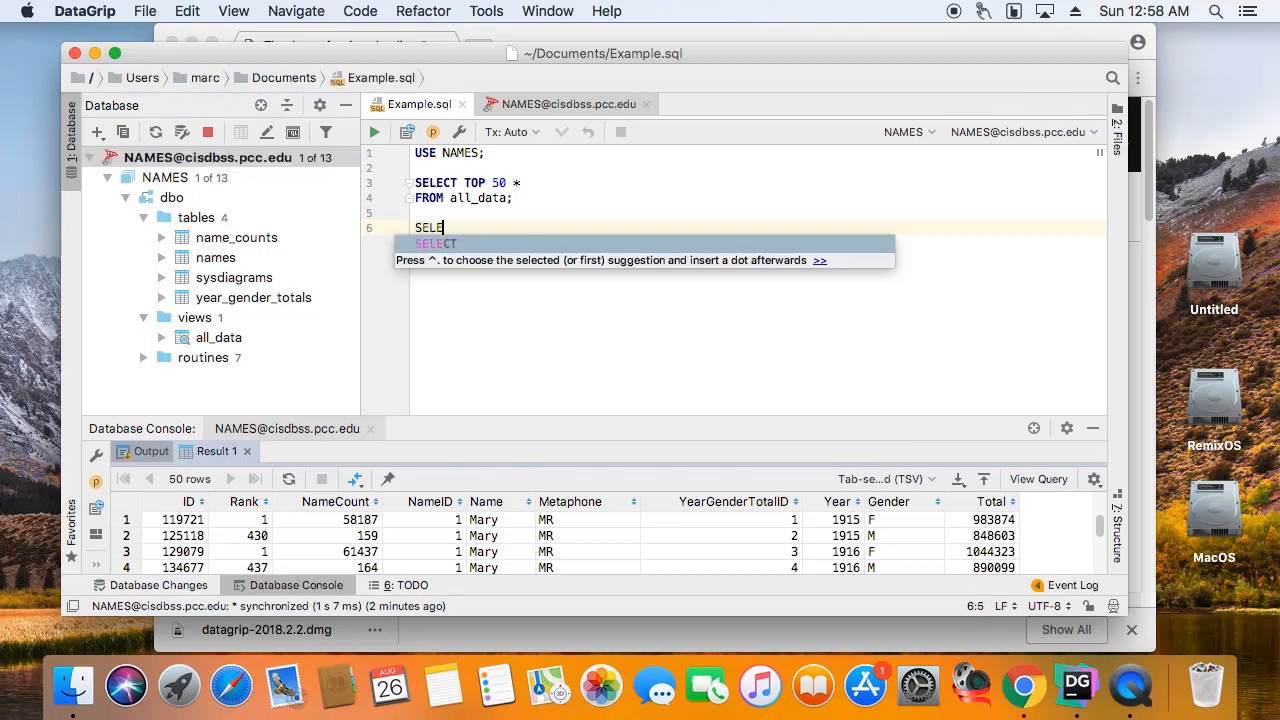
type("CT TOP 50 *")
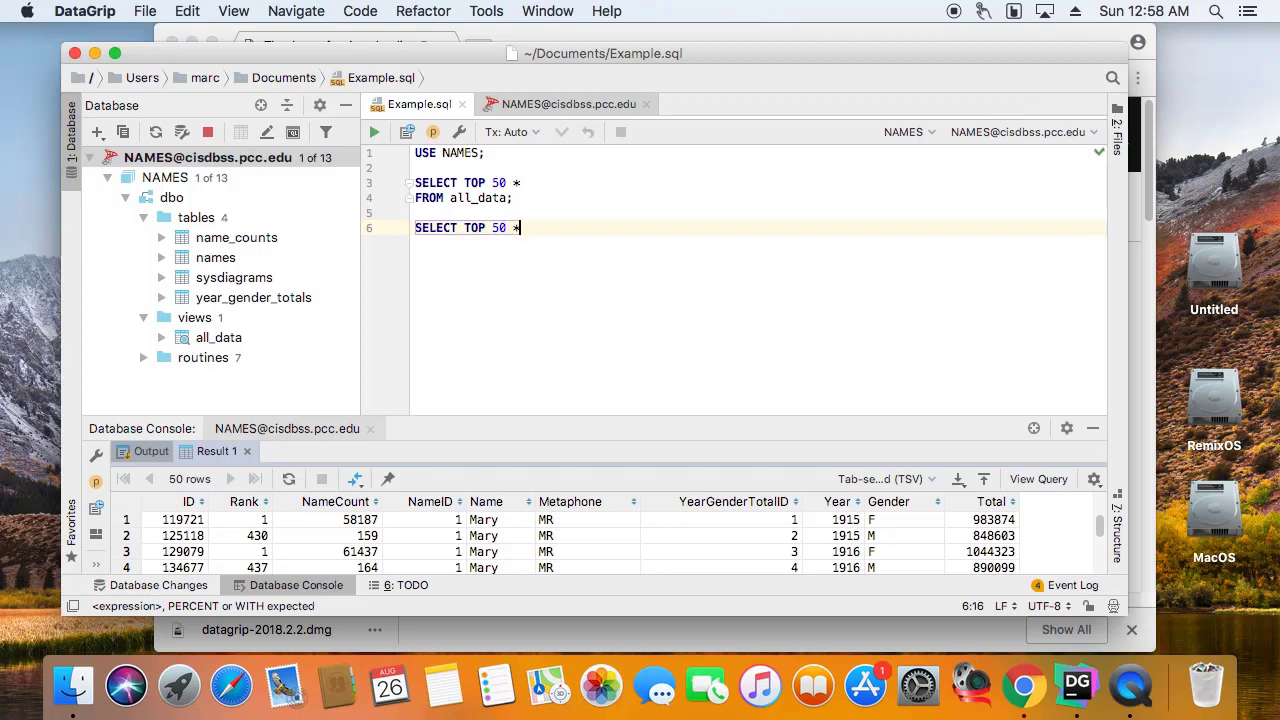
key("Return")
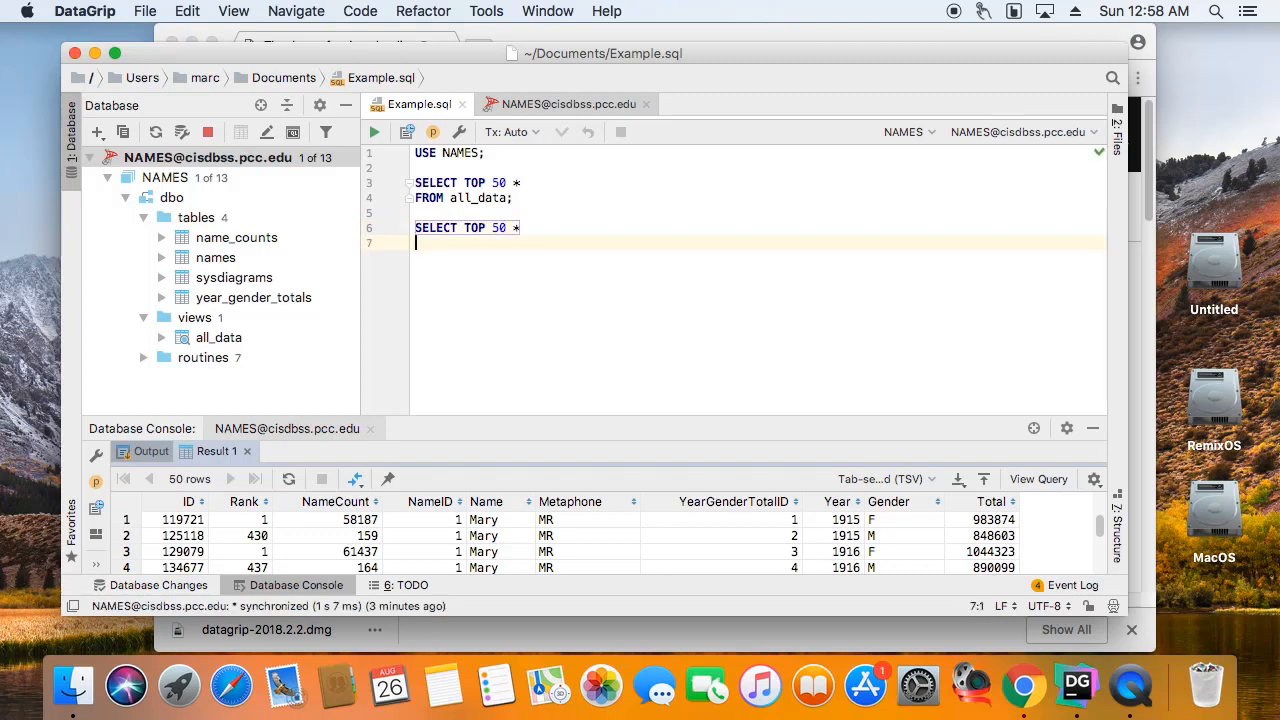
type("FROM name_co")
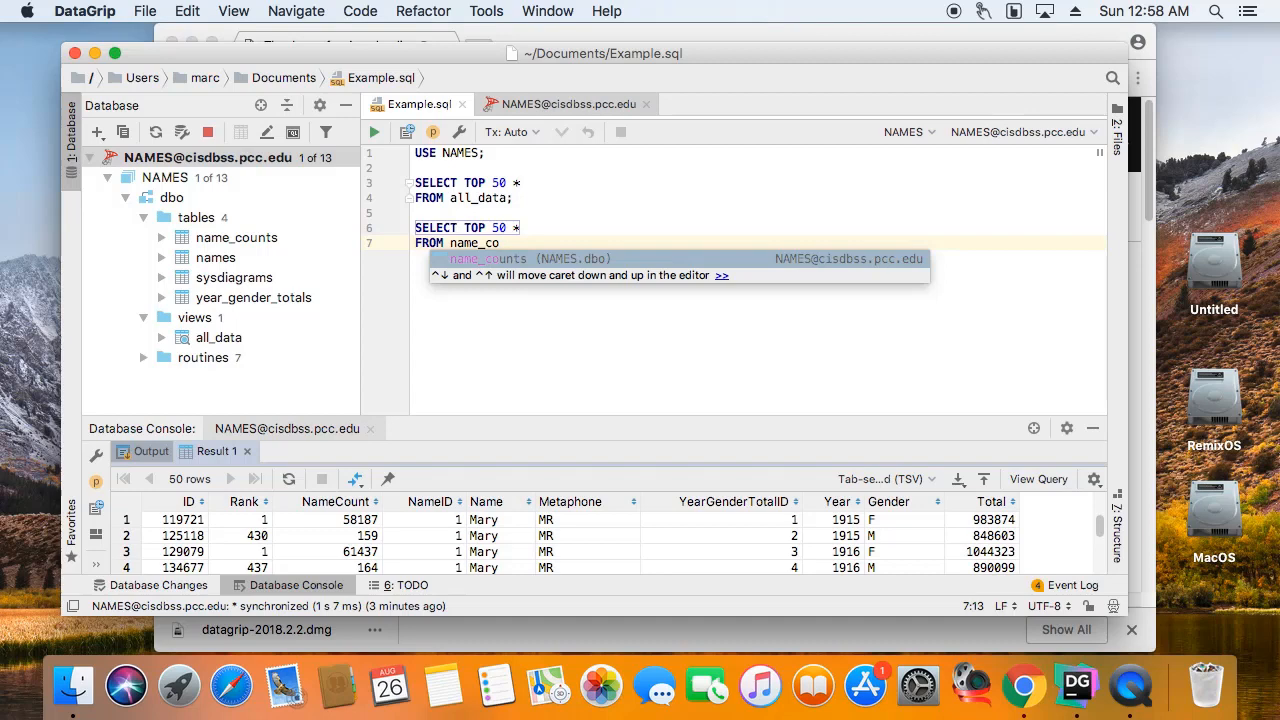
key("Return")
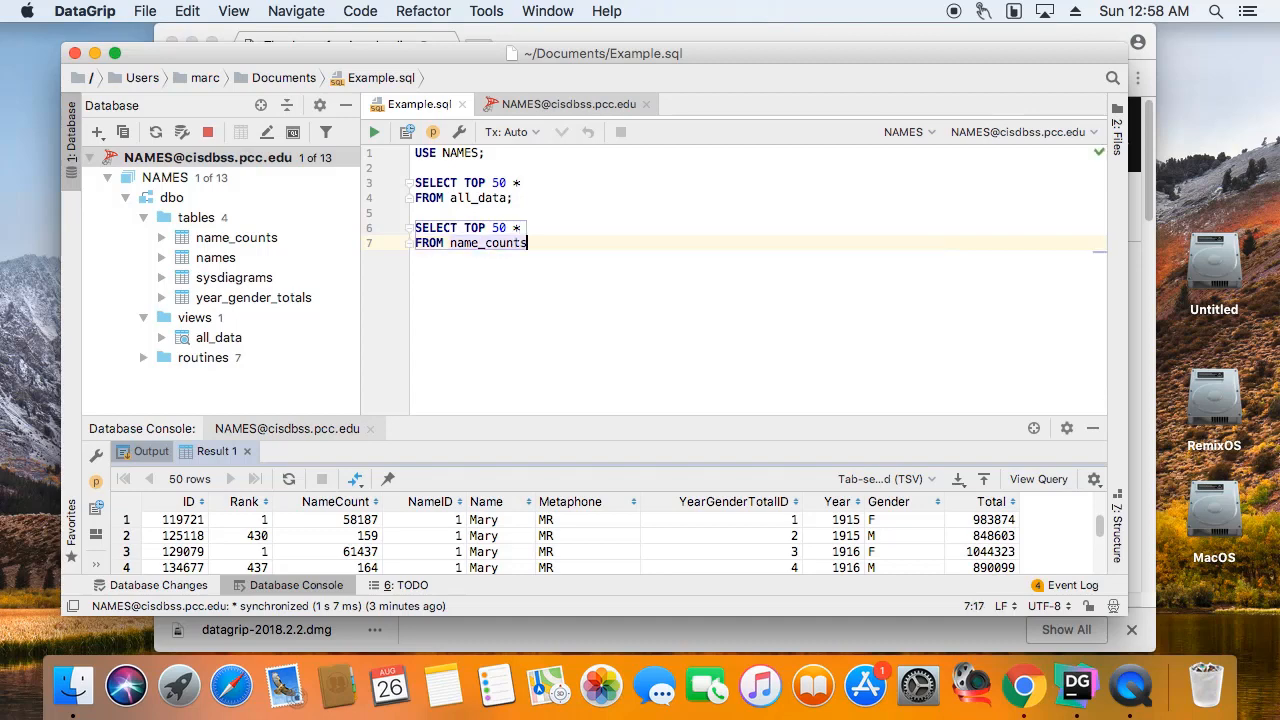
type(";")
key("Return")
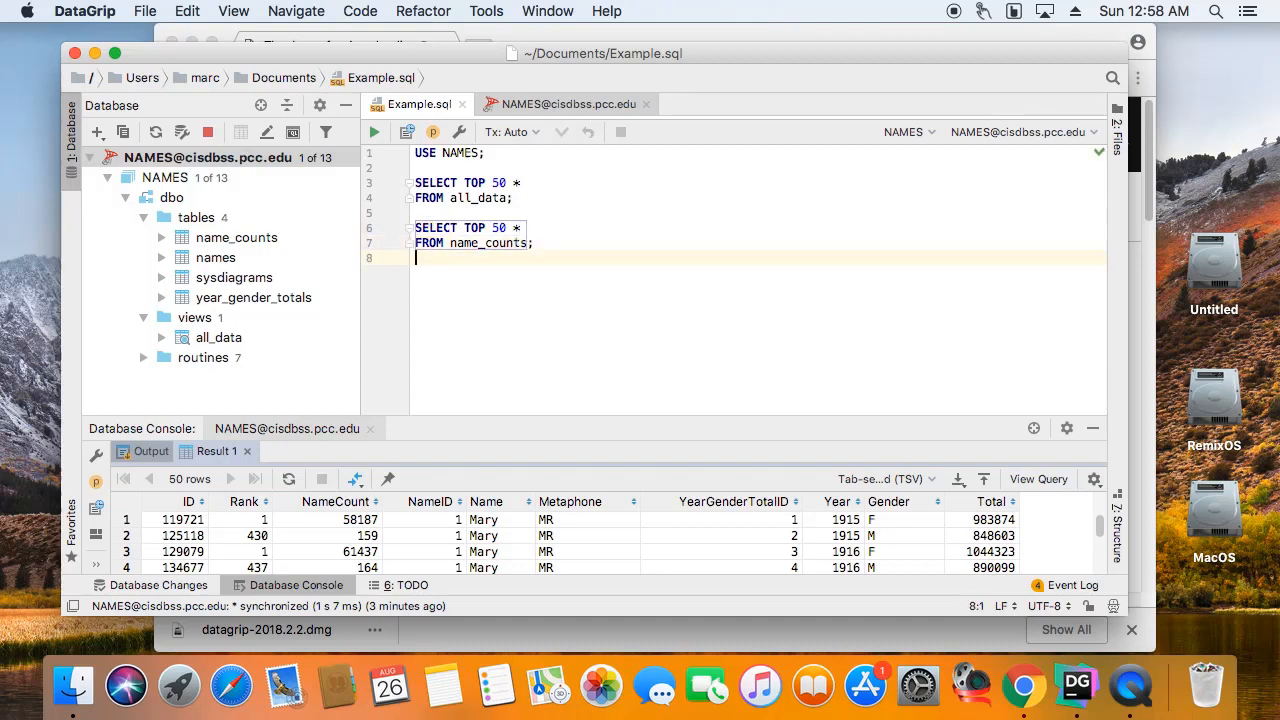
key("Return")
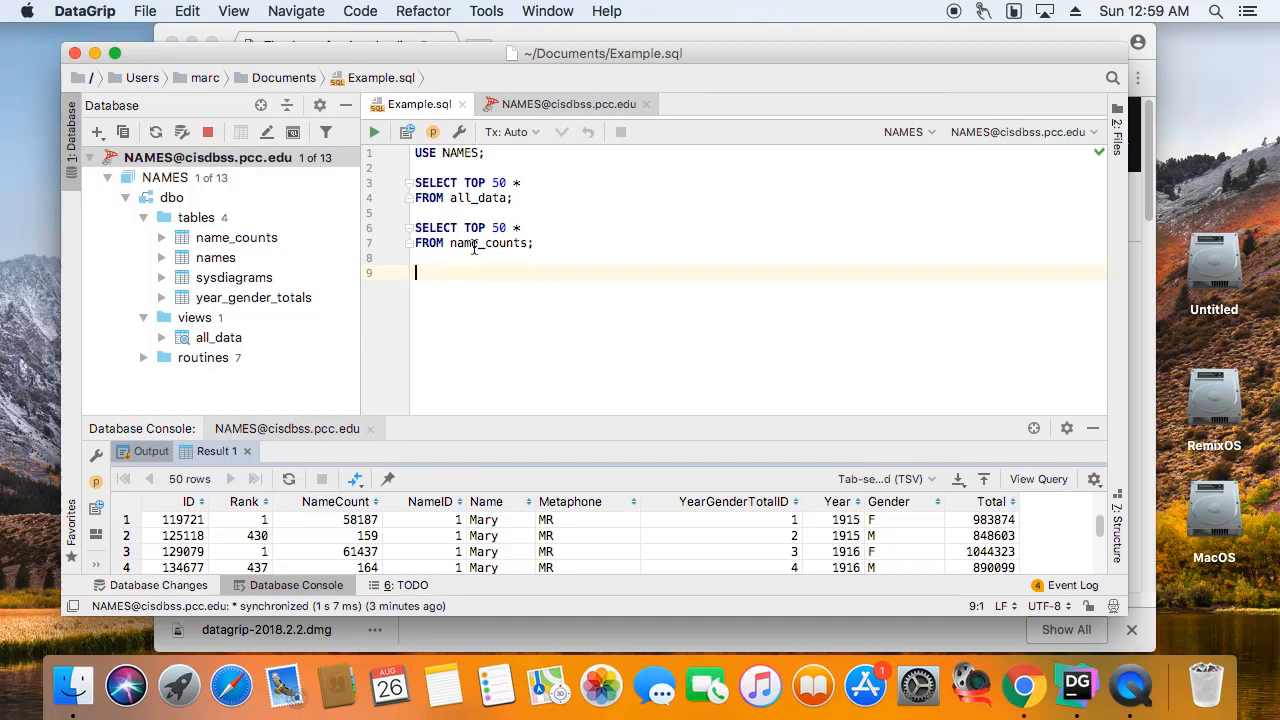
Run only the name_counts statement for its 50 rows and widen the Rank column.
left_click(533, 244)
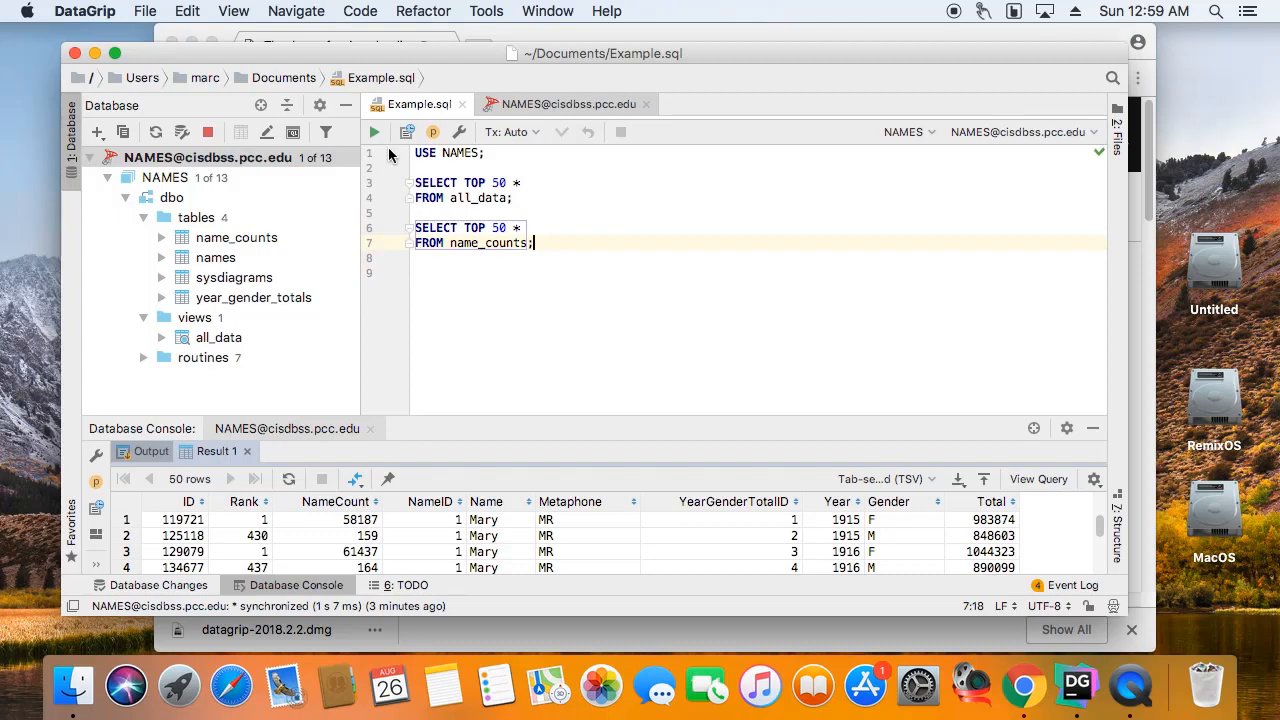
left_click(373, 132)
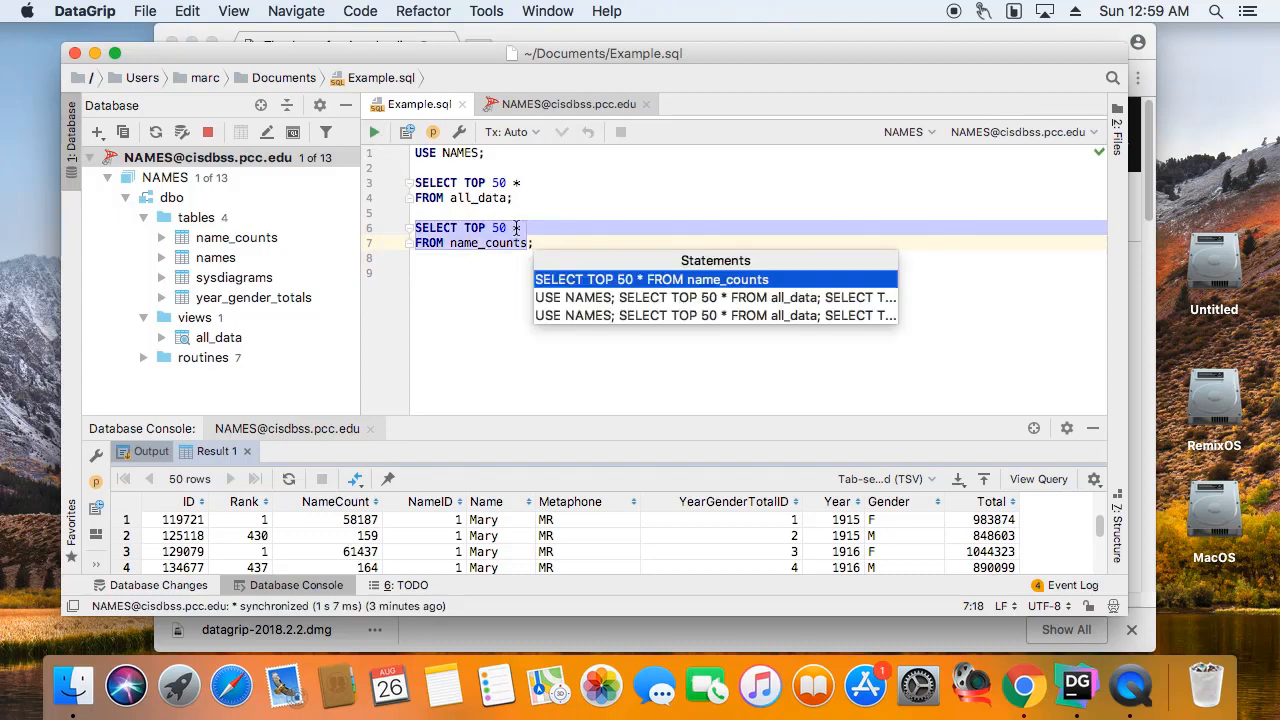
left_click(607, 280)
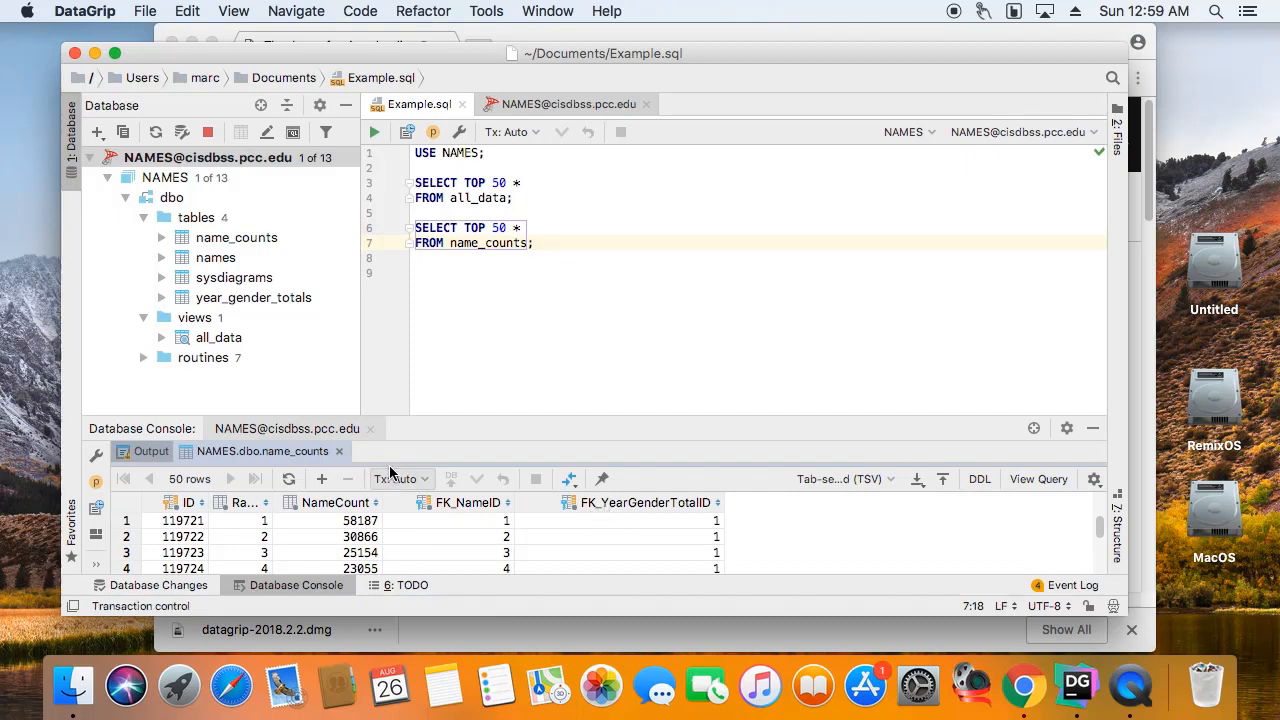
scroll(408, 527, "down", 1)
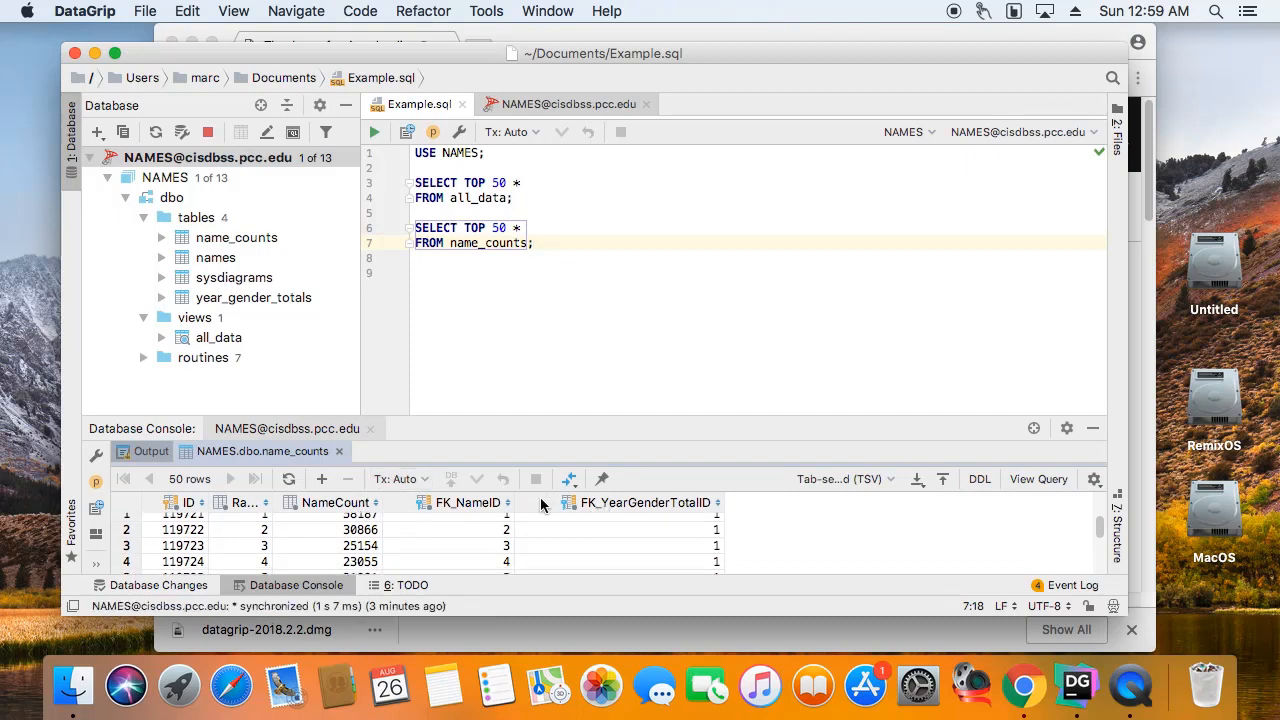
scroll(536, 501, "up", 1)
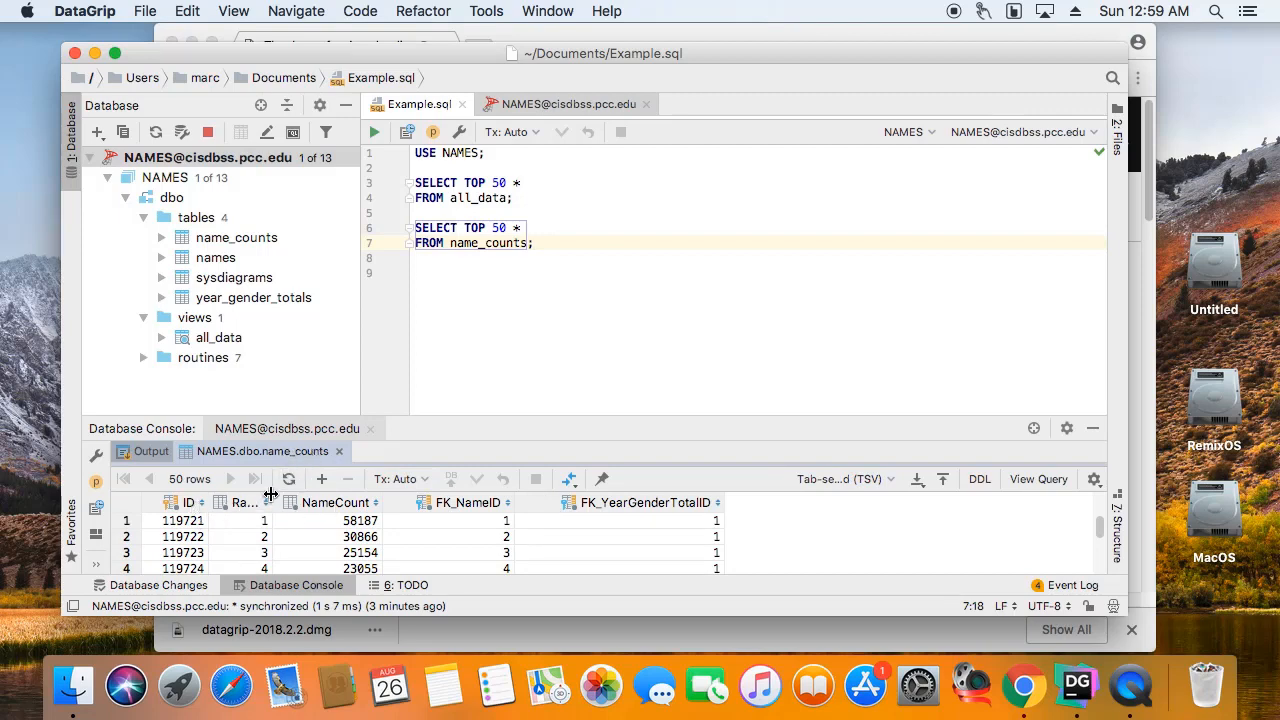
left_click_drag(267, 503, 302, 492)
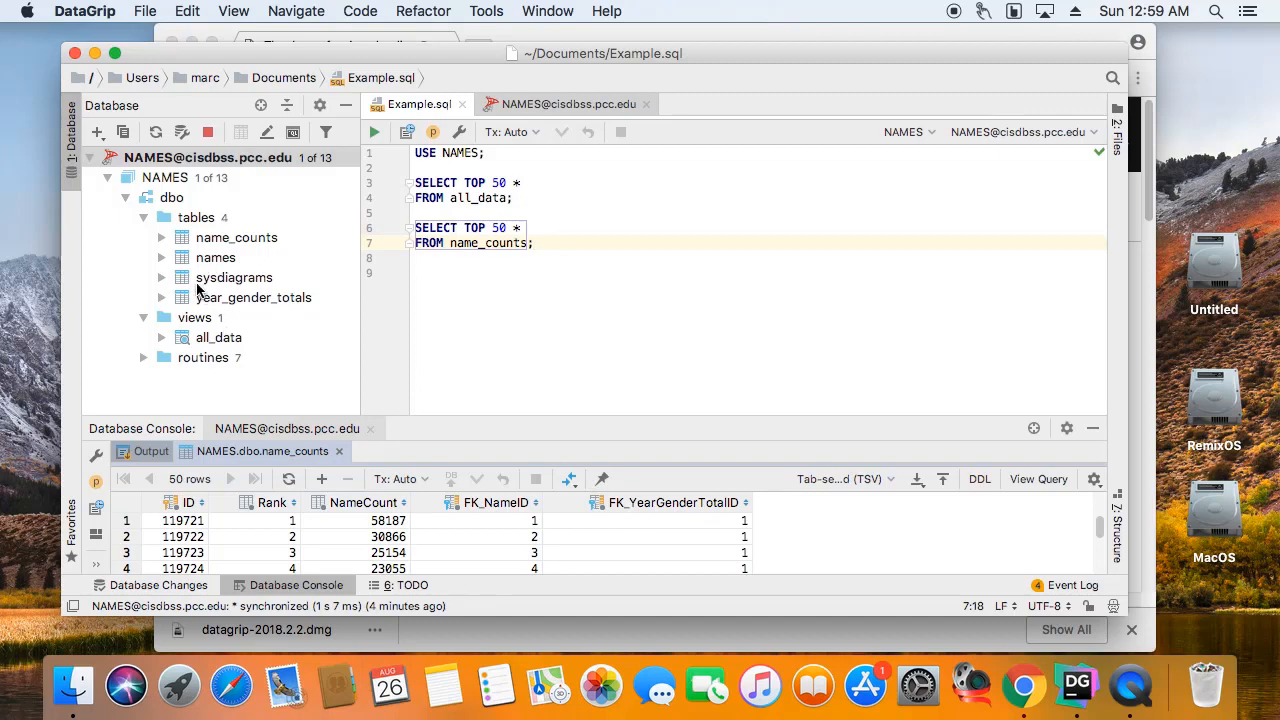
Expand name_counts and names in the tree to show their columns (NameID, Name, Metaphone) and keys.
left_click(163, 238)
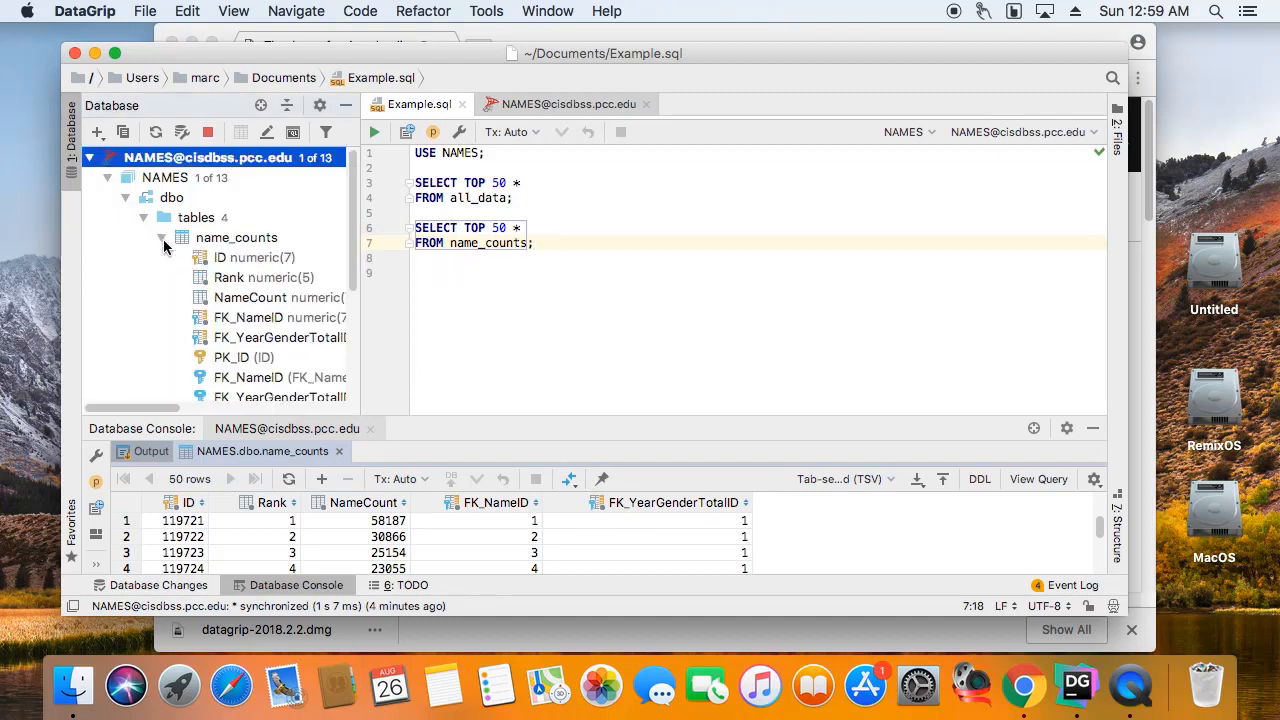
mouse_move(354, 285)
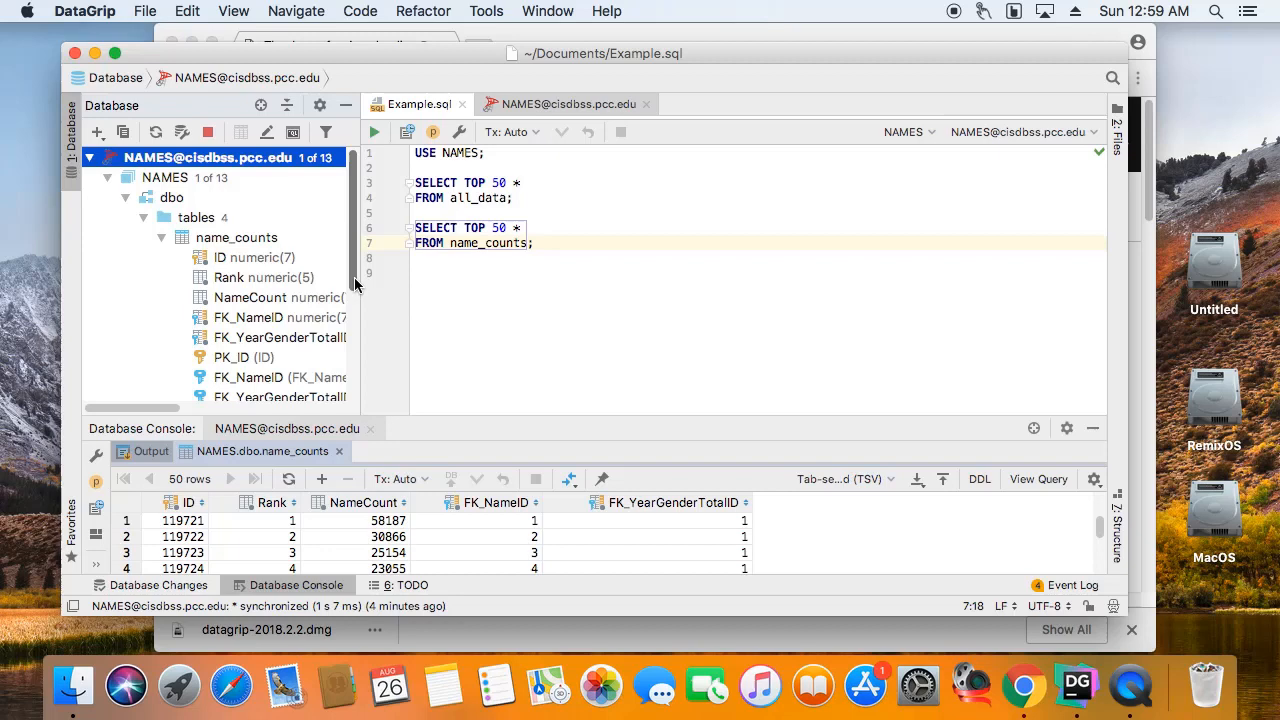
left_click_drag(359, 285, 451, 290)
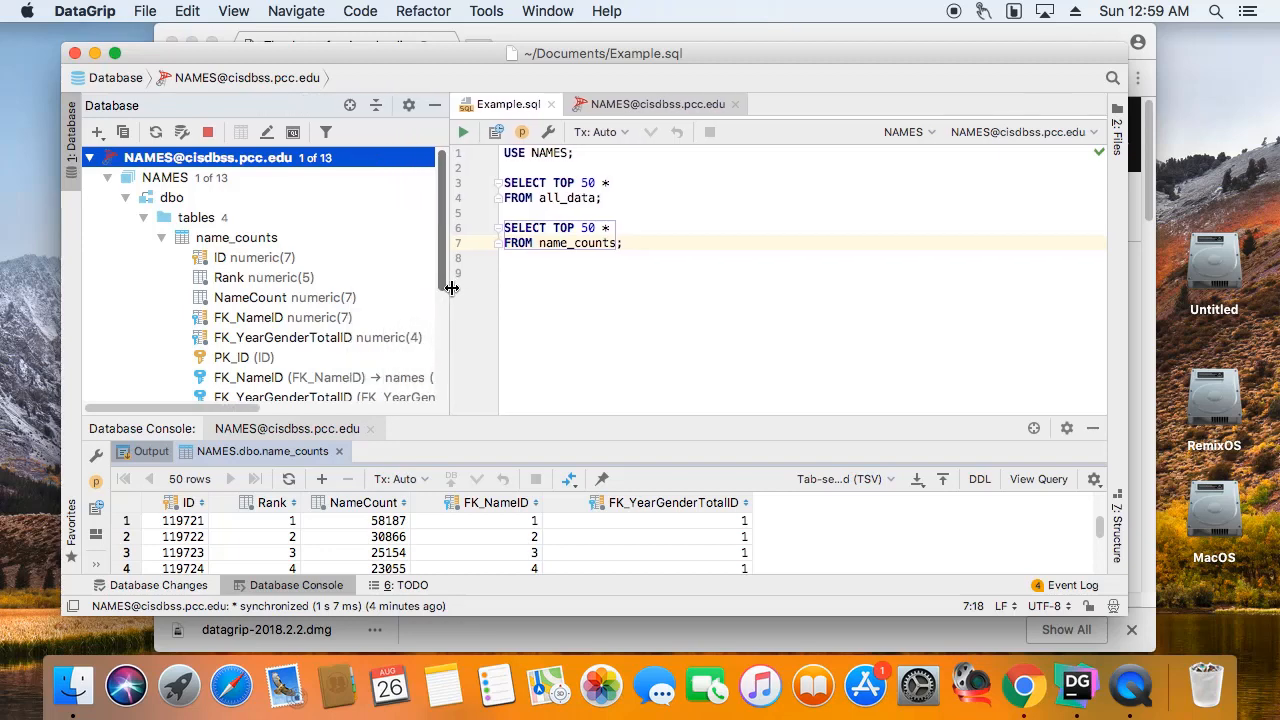
scroll(445, 276, "down", 3)
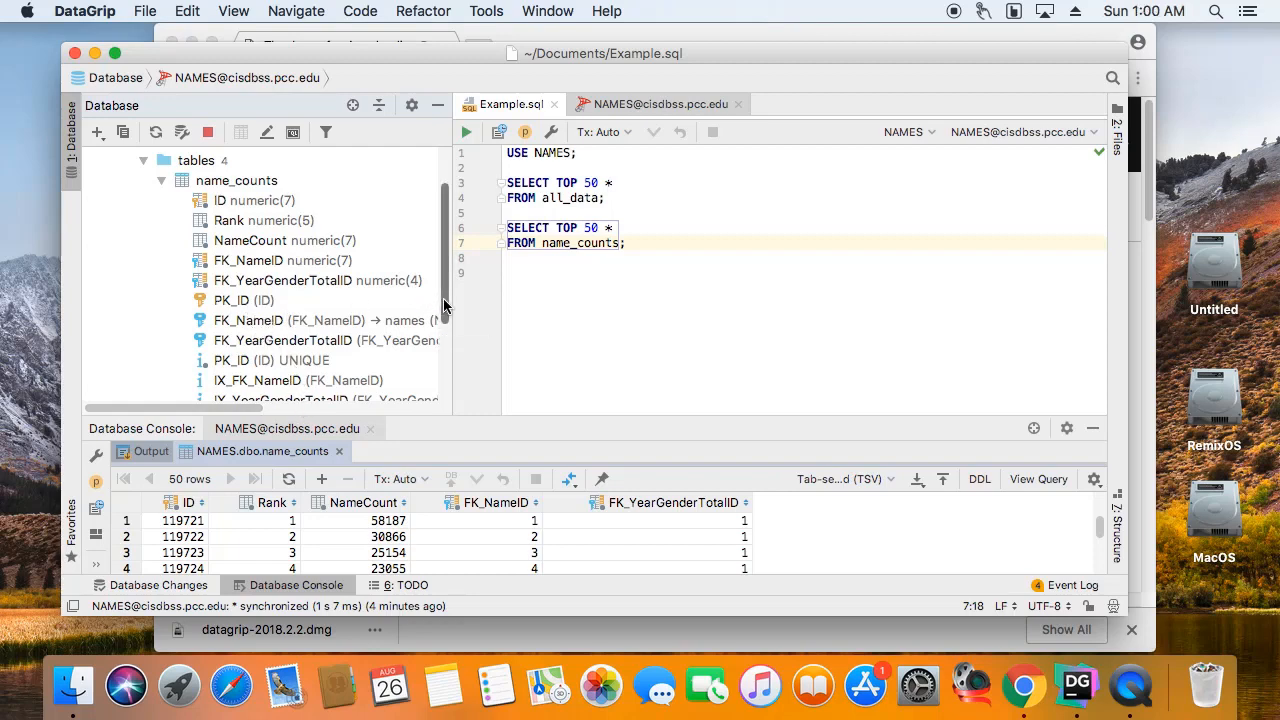
scroll(442, 300, "down", 4)
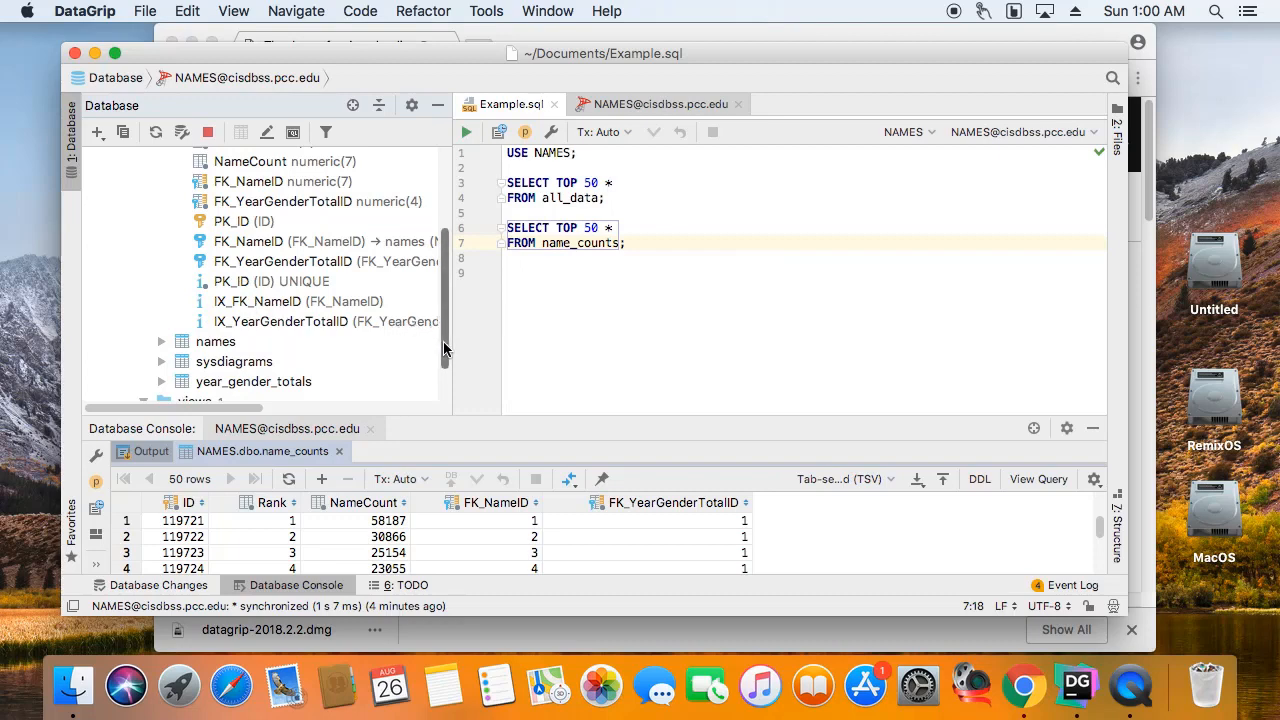
left_click_drag(444, 330, 440, 290)
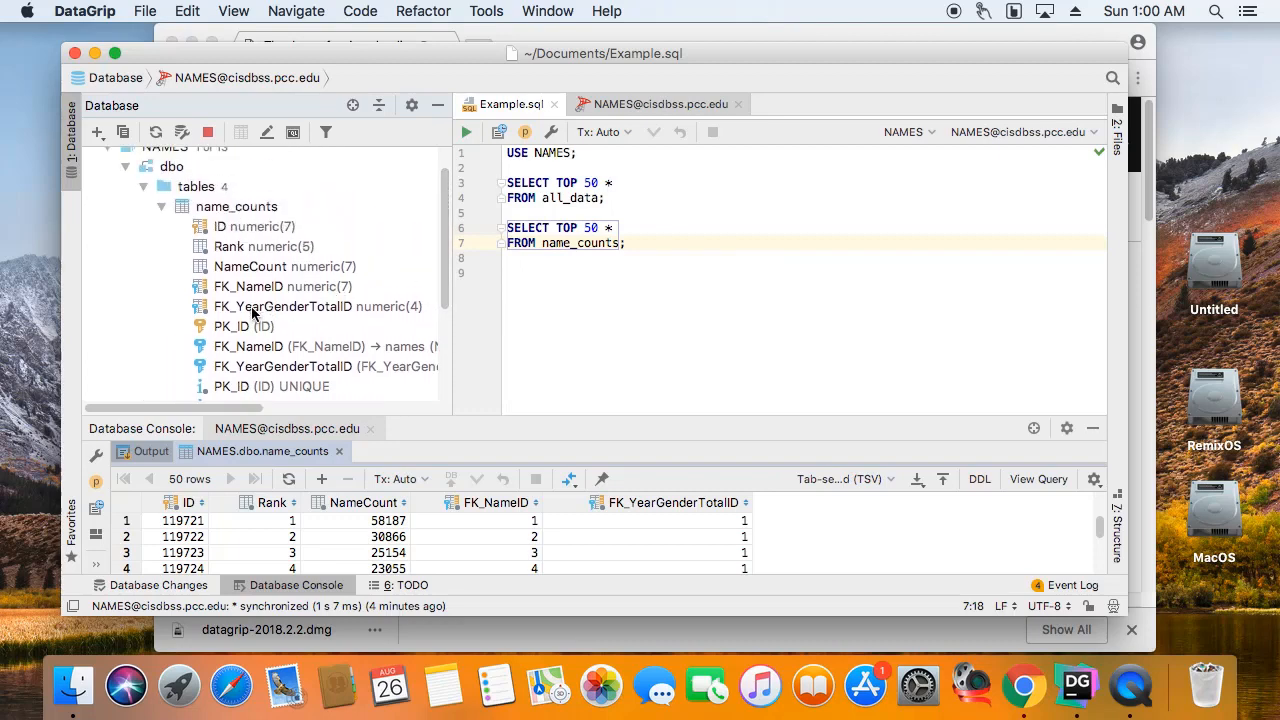
left_click(255, 306)
left_click(250, 266)
left_click(243, 246)
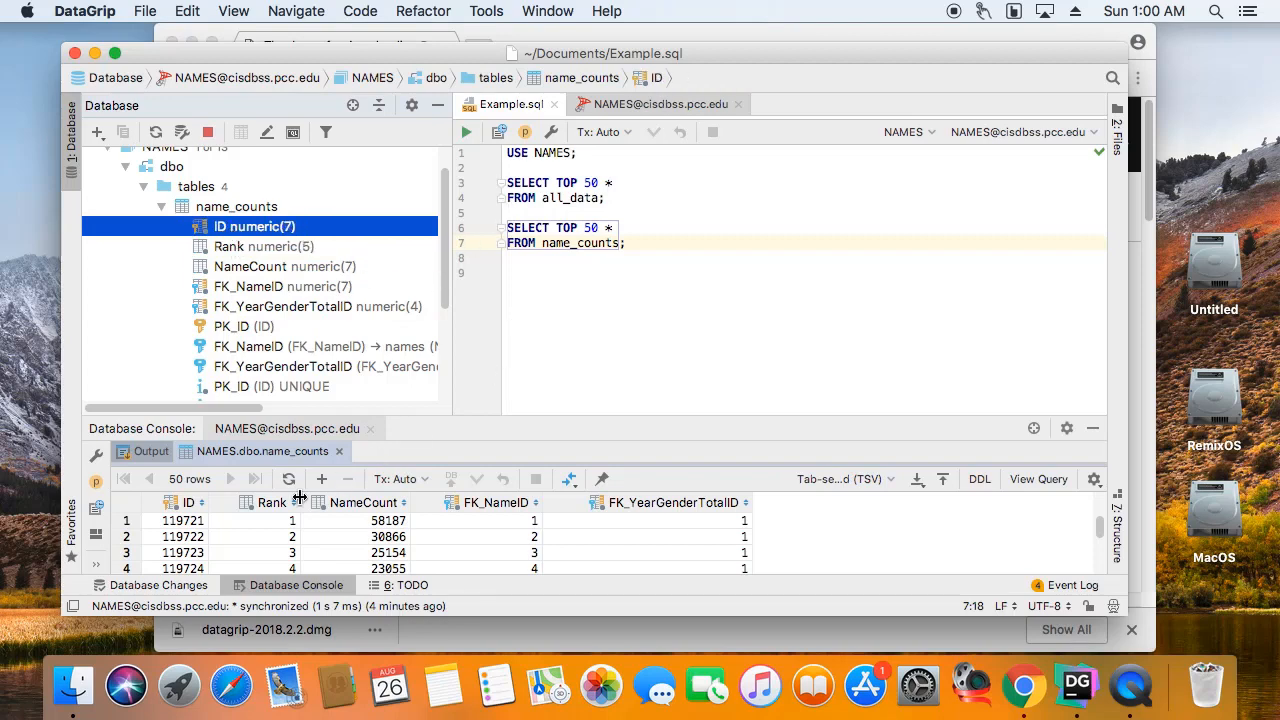
left_click_drag(447, 272, 447, 358)
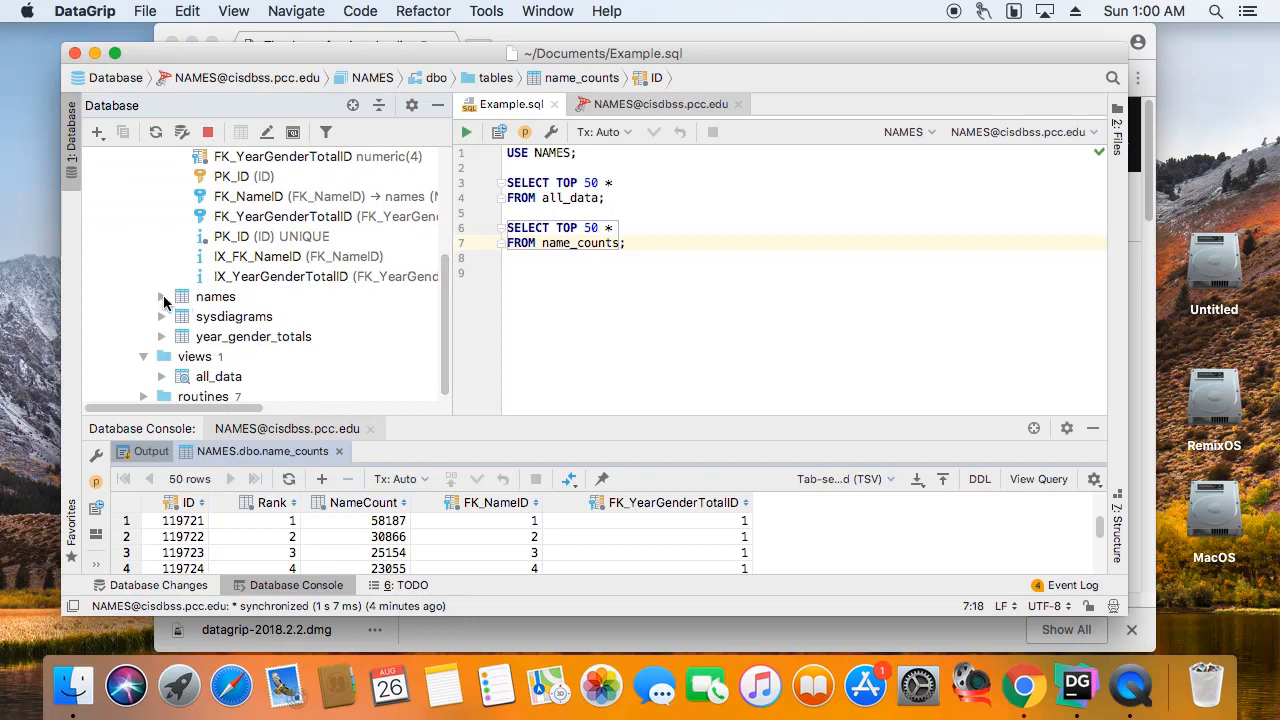
left_click(163, 296)
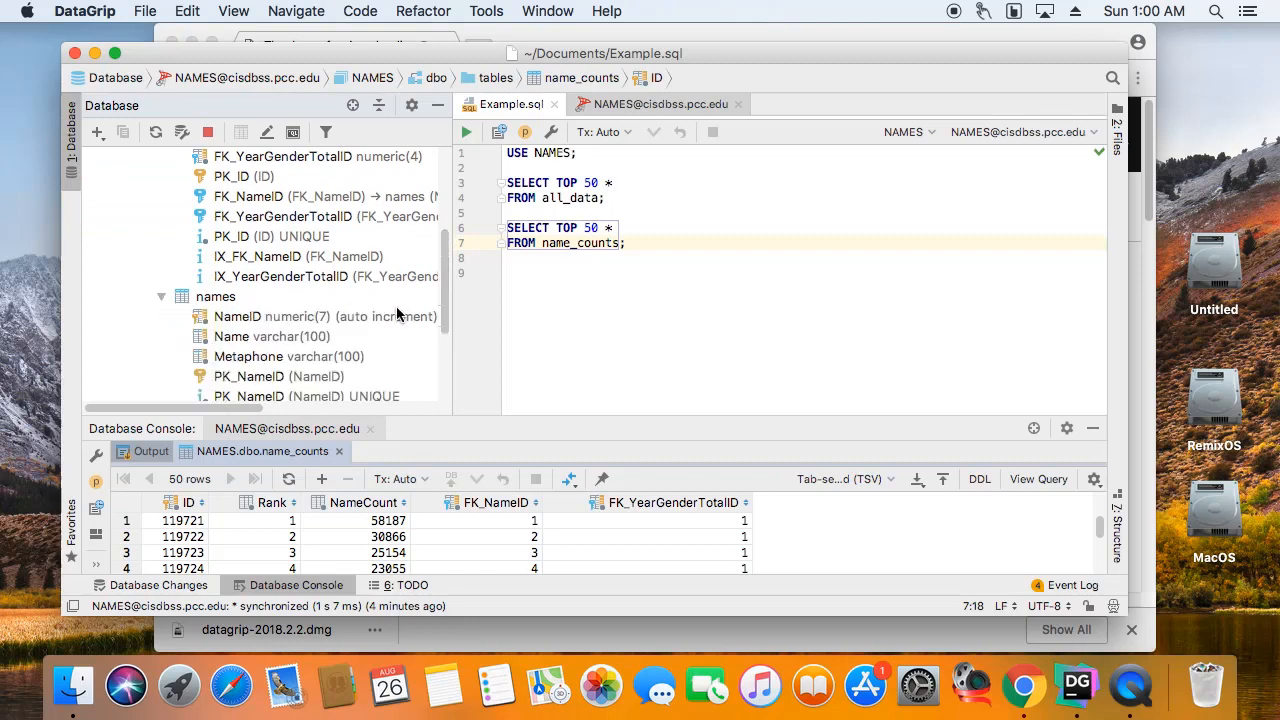
scroll(397, 316, "down", 3)
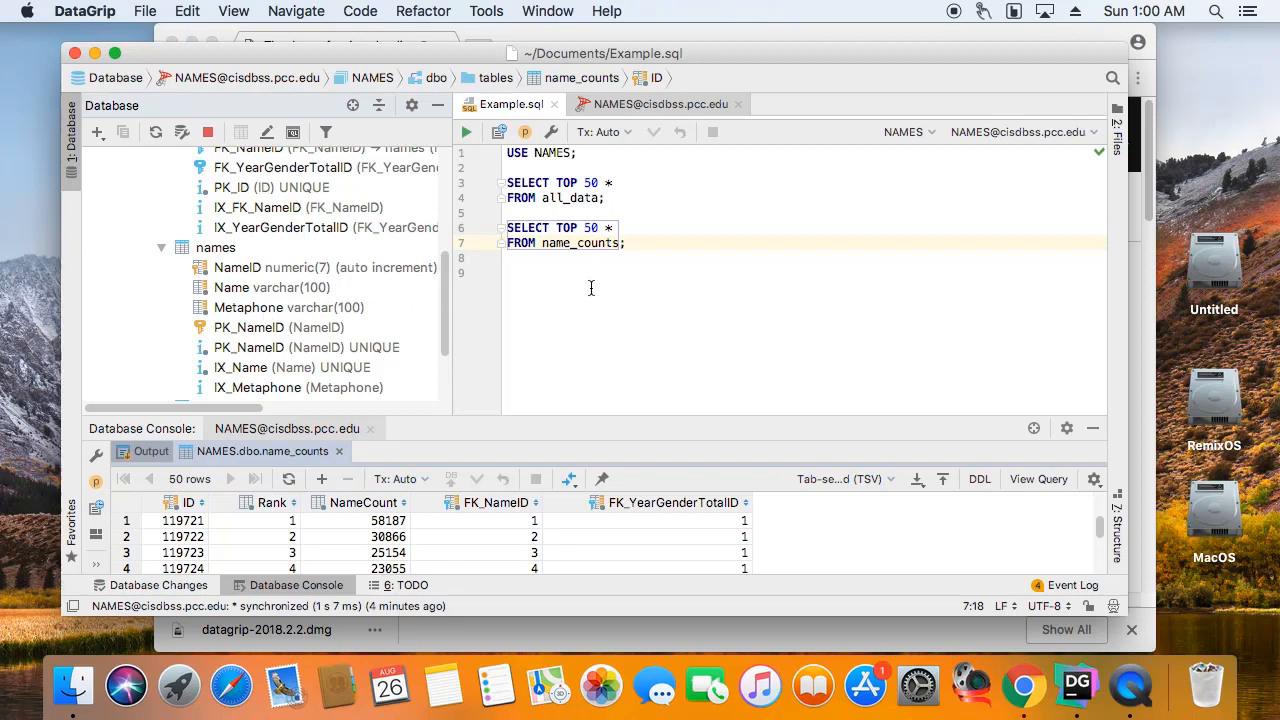
Write 'SELECT TOP 50 * FROM names;' on line 9 and run just that statement.
left_click(656, 285)
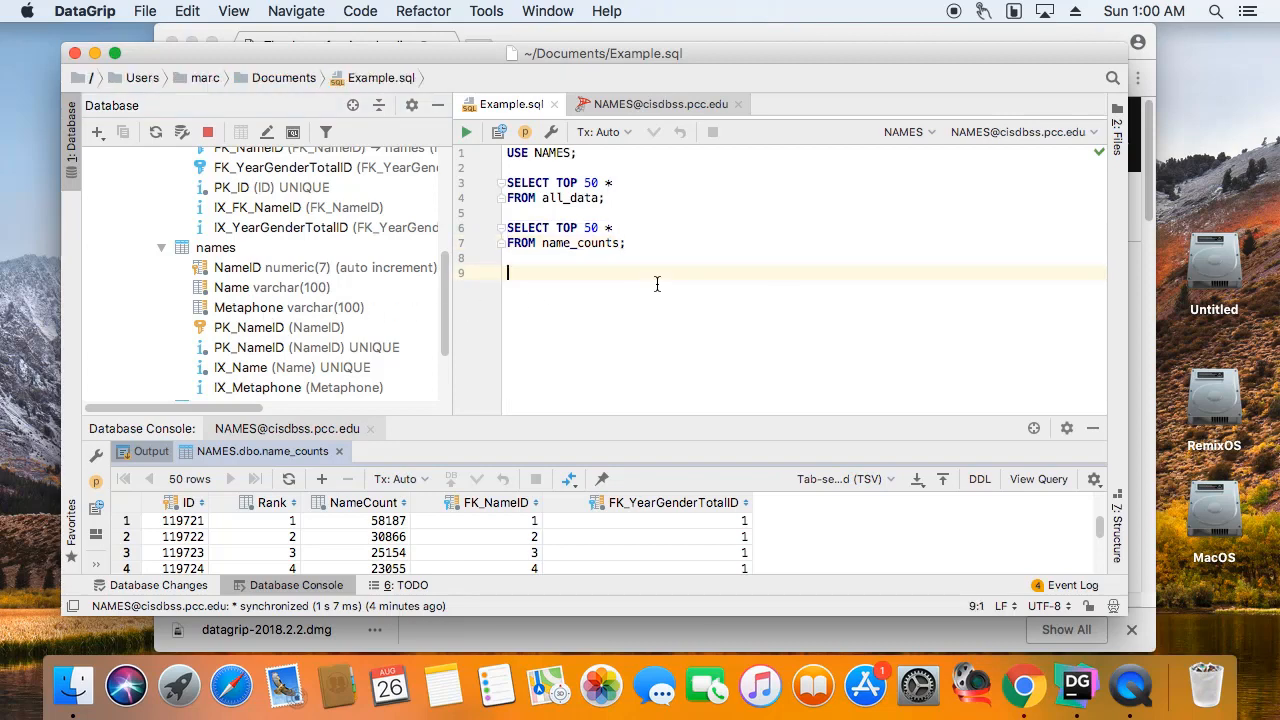
type("SELECT TOP")
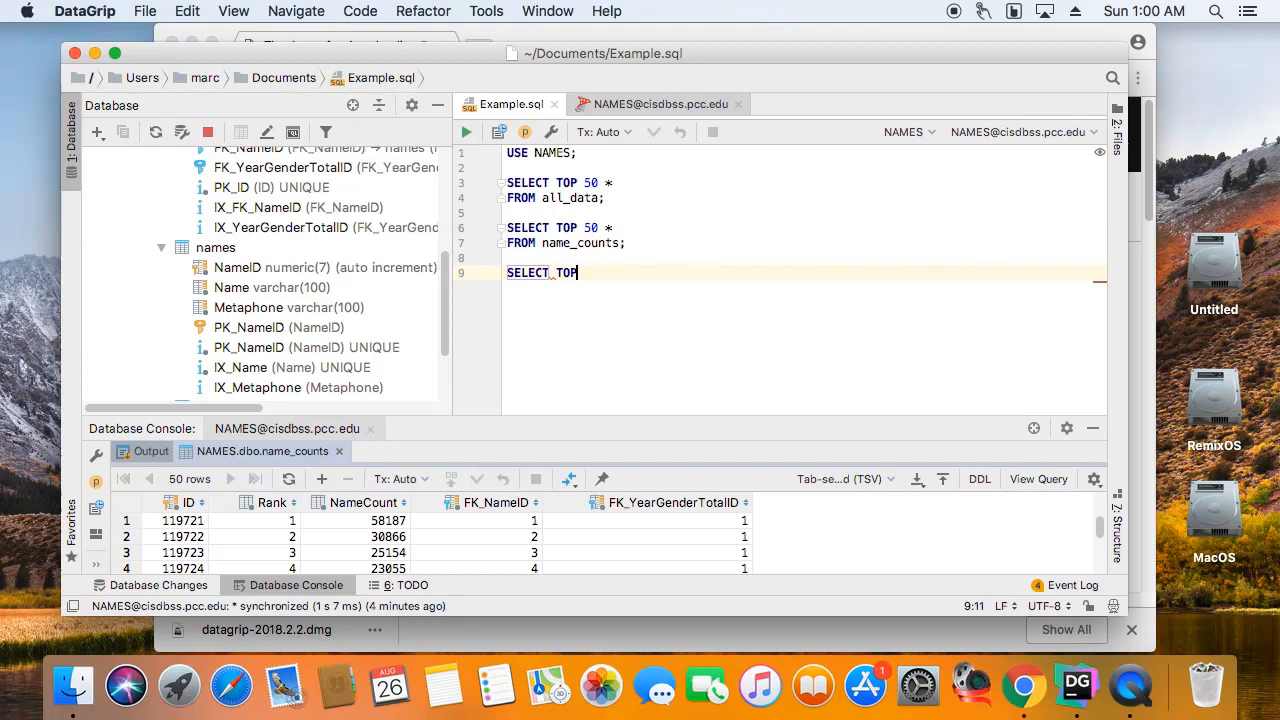
type(" 50 *")
key("Return")
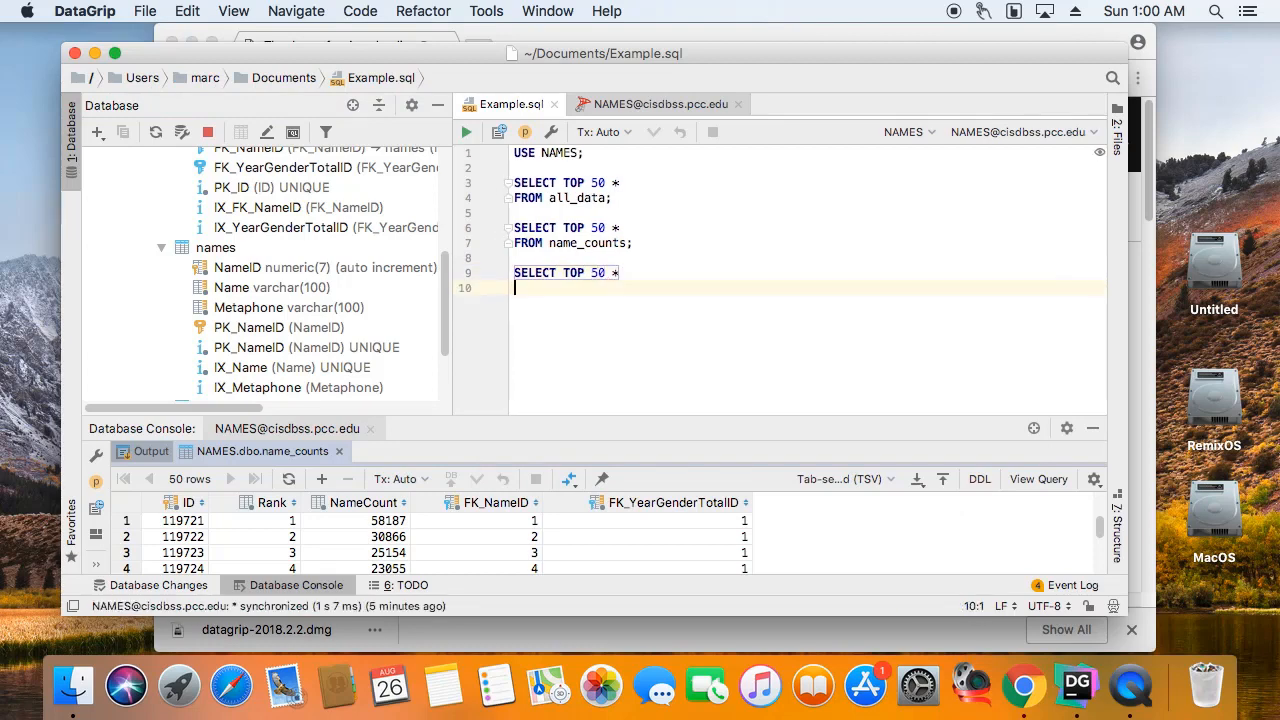
type("FROM name")
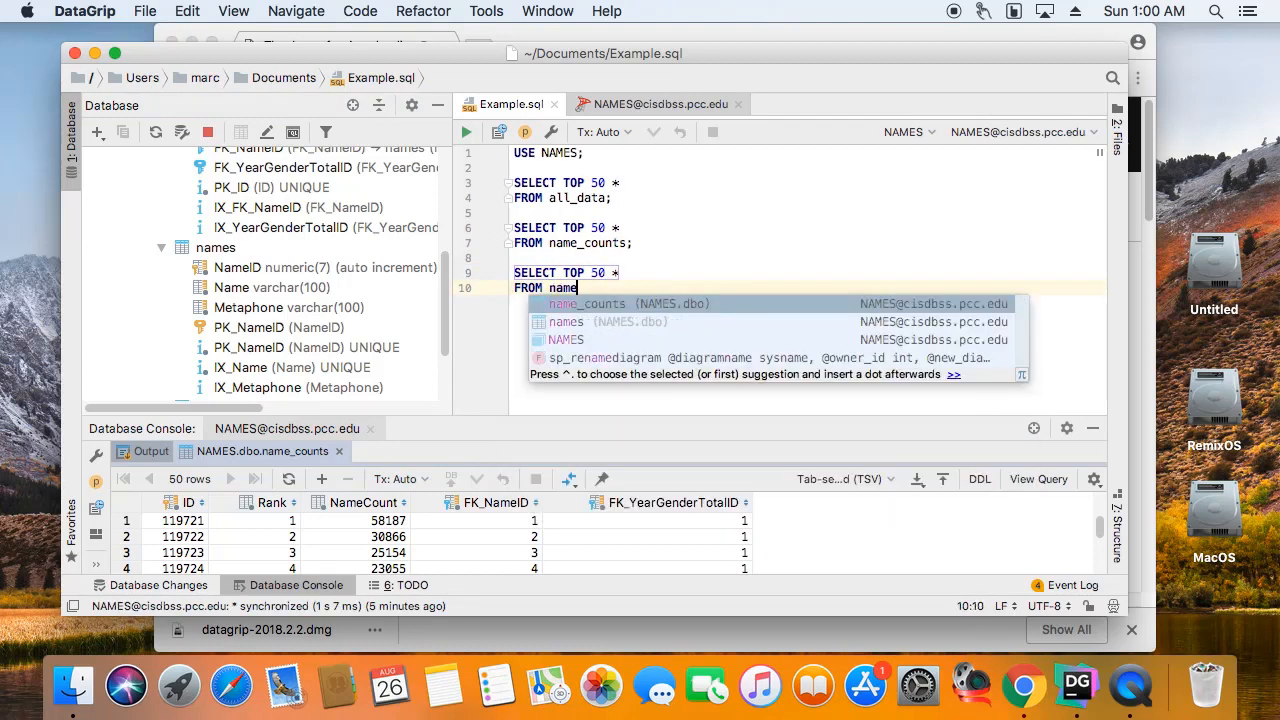
key("Down")
key("Return")
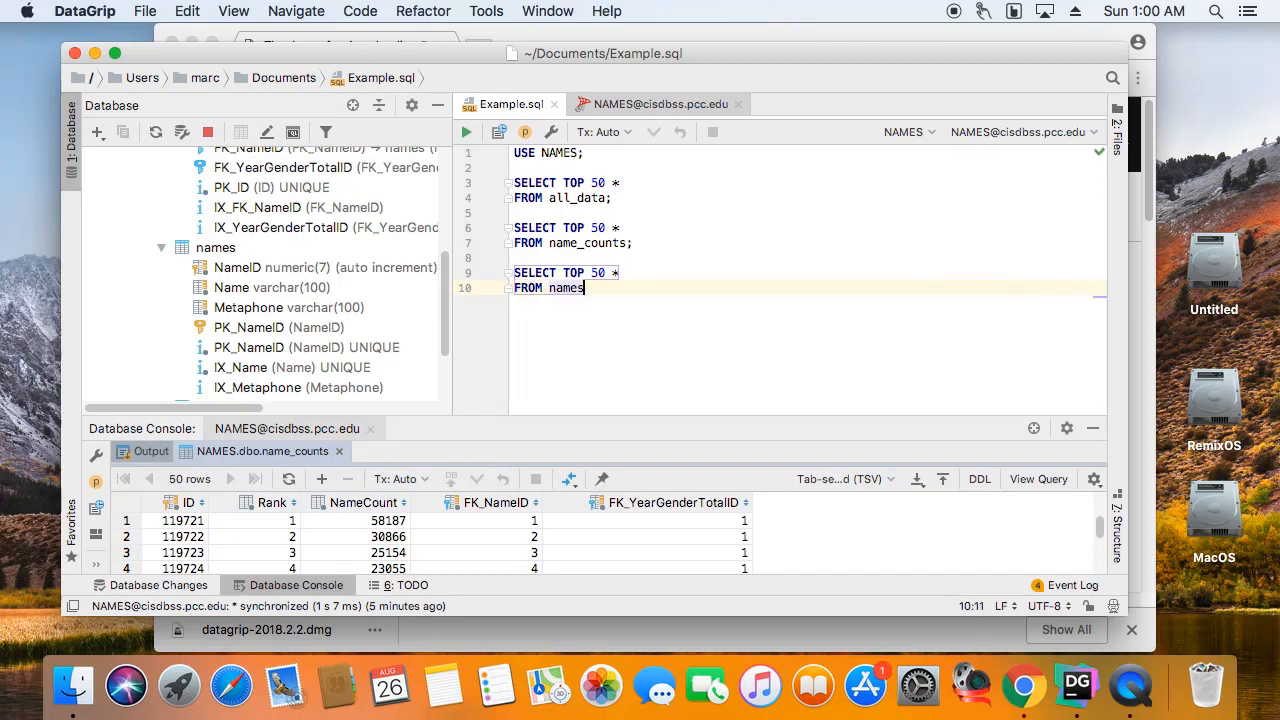
type(";")
left_click(466, 132)
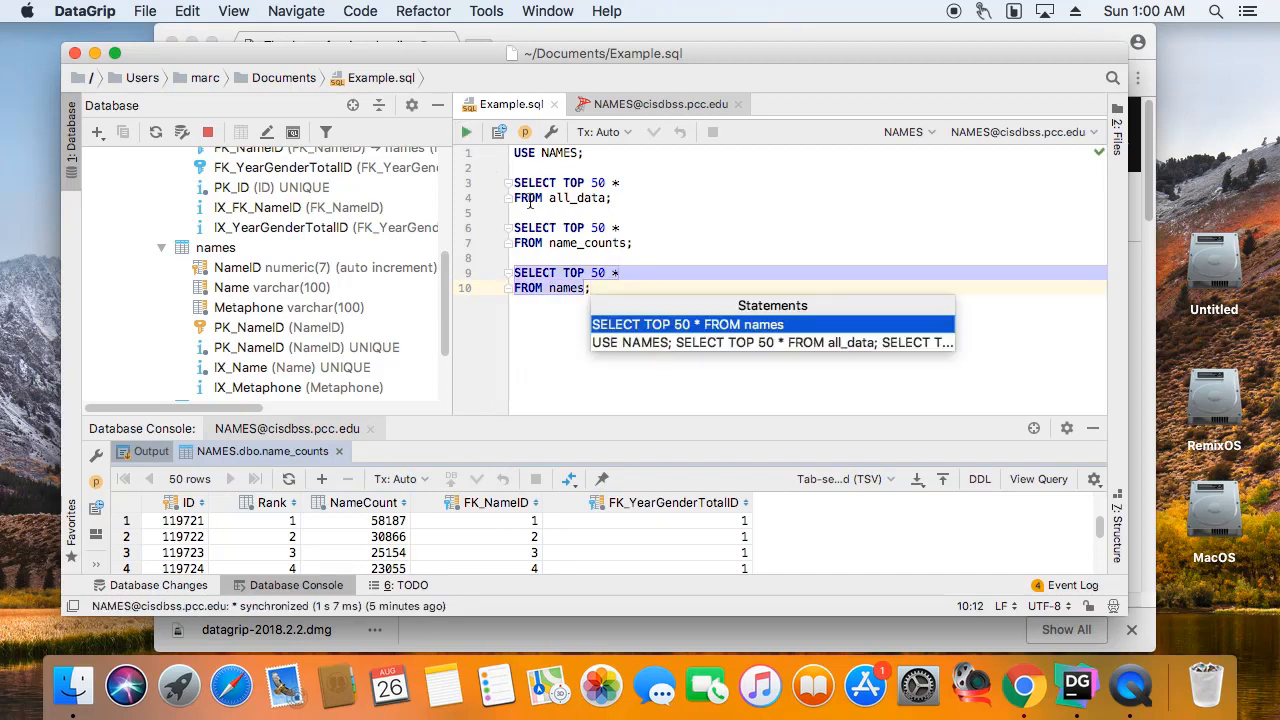
left_click(650, 324)
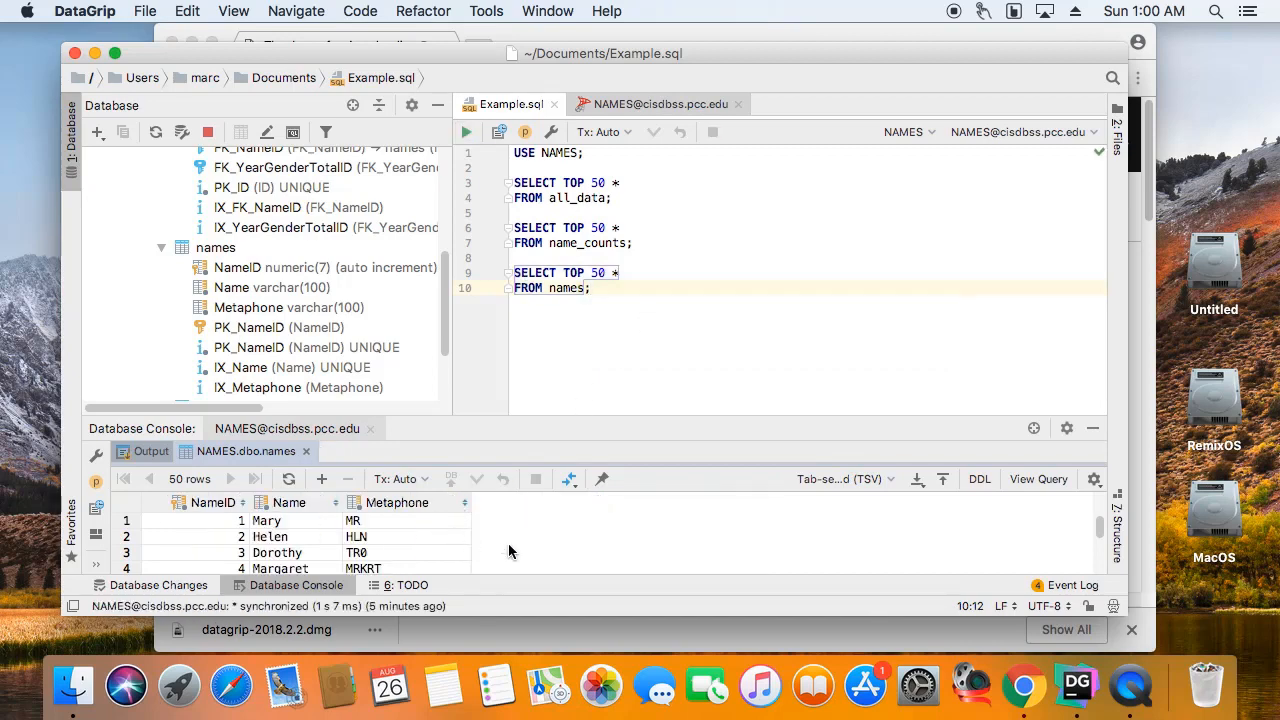
scroll(508, 543, "down", 3)
scroll(508, 543, "down", 3)
scroll(508, 543, "down", 3)
scroll(508, 543, "down", 3)
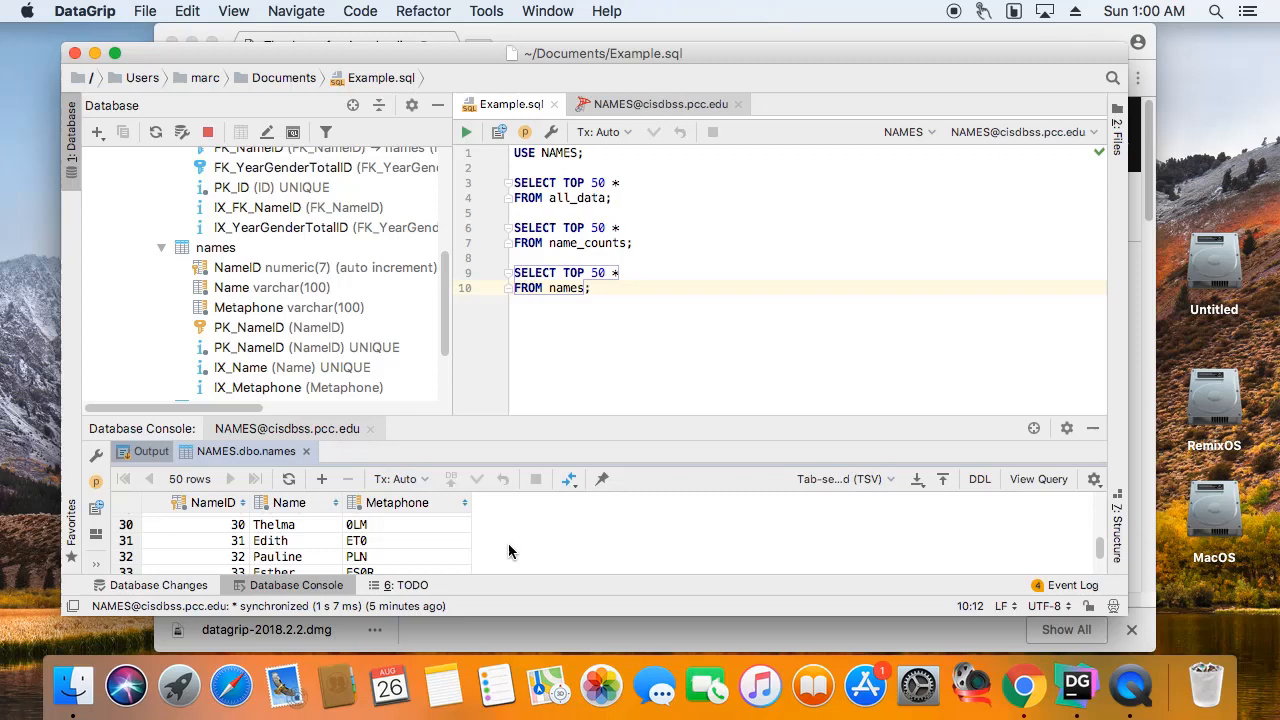
scroll(508, 543, "down", 3)
scroll(508, 543, "down", 3)
scroll(508, 543, "down", 2)
scroll(508, 543, "up", 3)
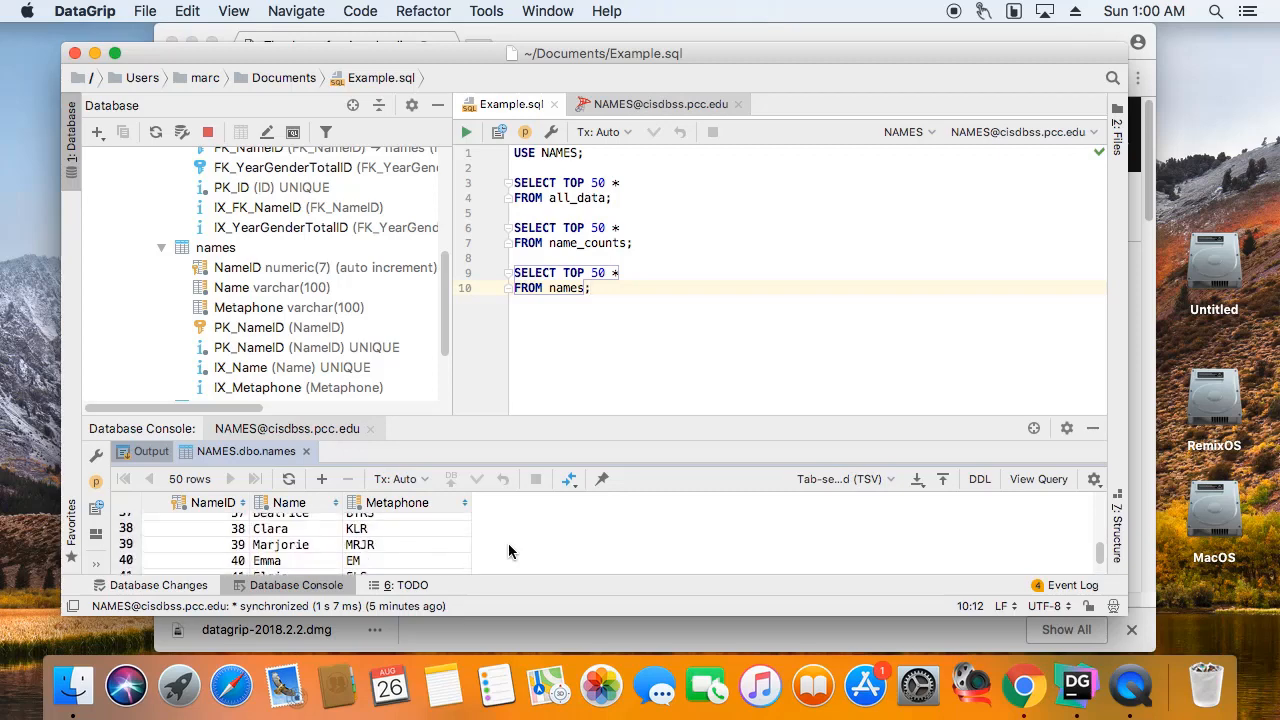
scroll(508, 543, "up", 3)
scroll(508, 543, "up", 2)
scroll(508, 543, "up", 3)
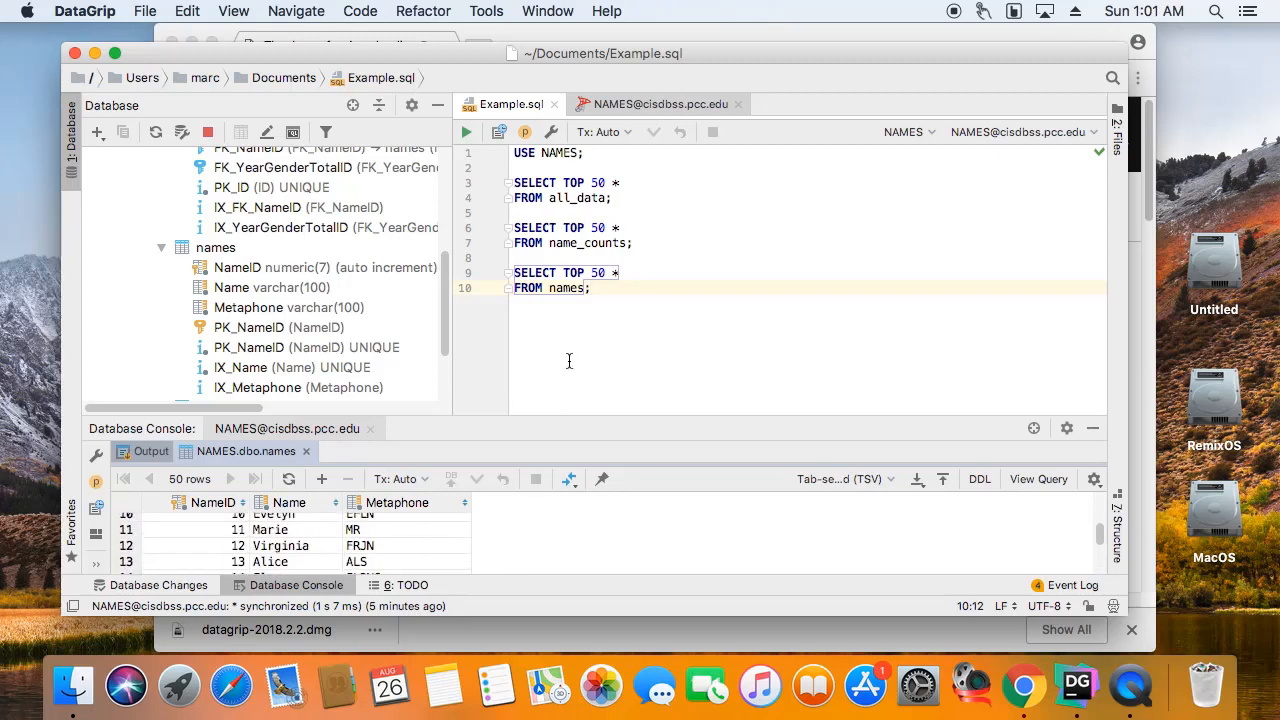
Make the window taller and run the whole script from the Statements chooser.
left_click_drag(560, 618, 560, 645)
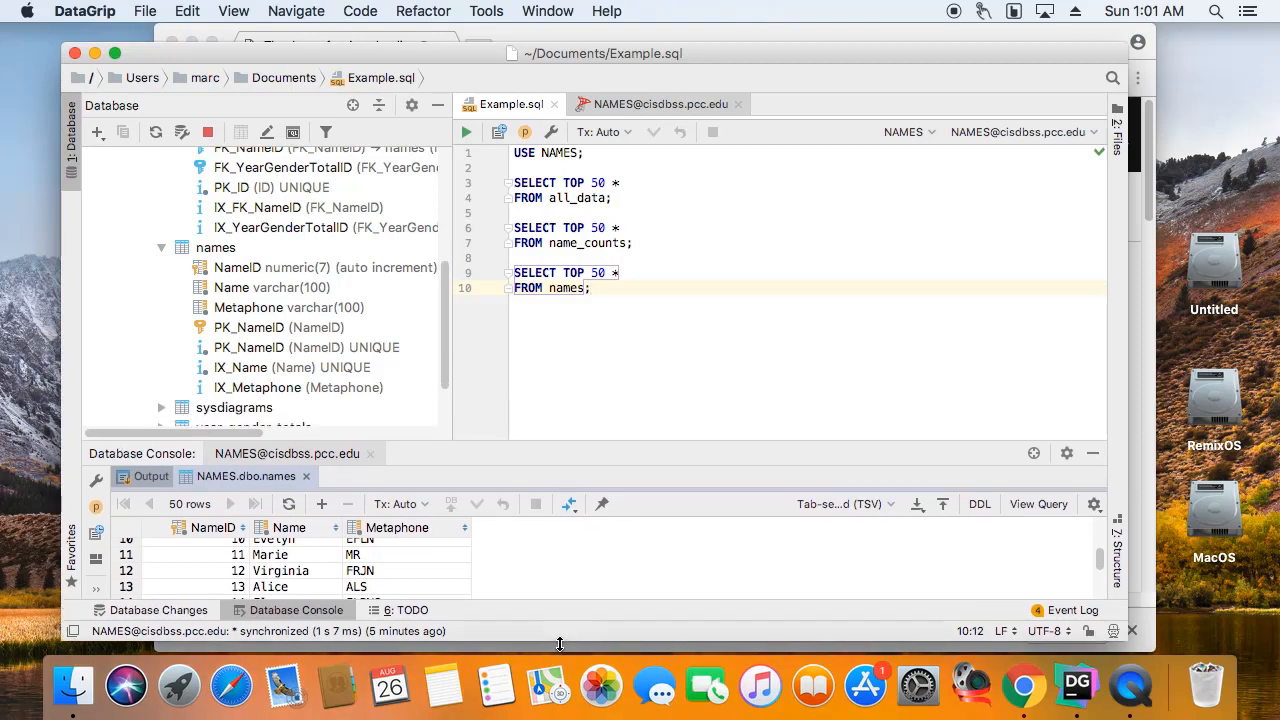
left_click(466, 132)
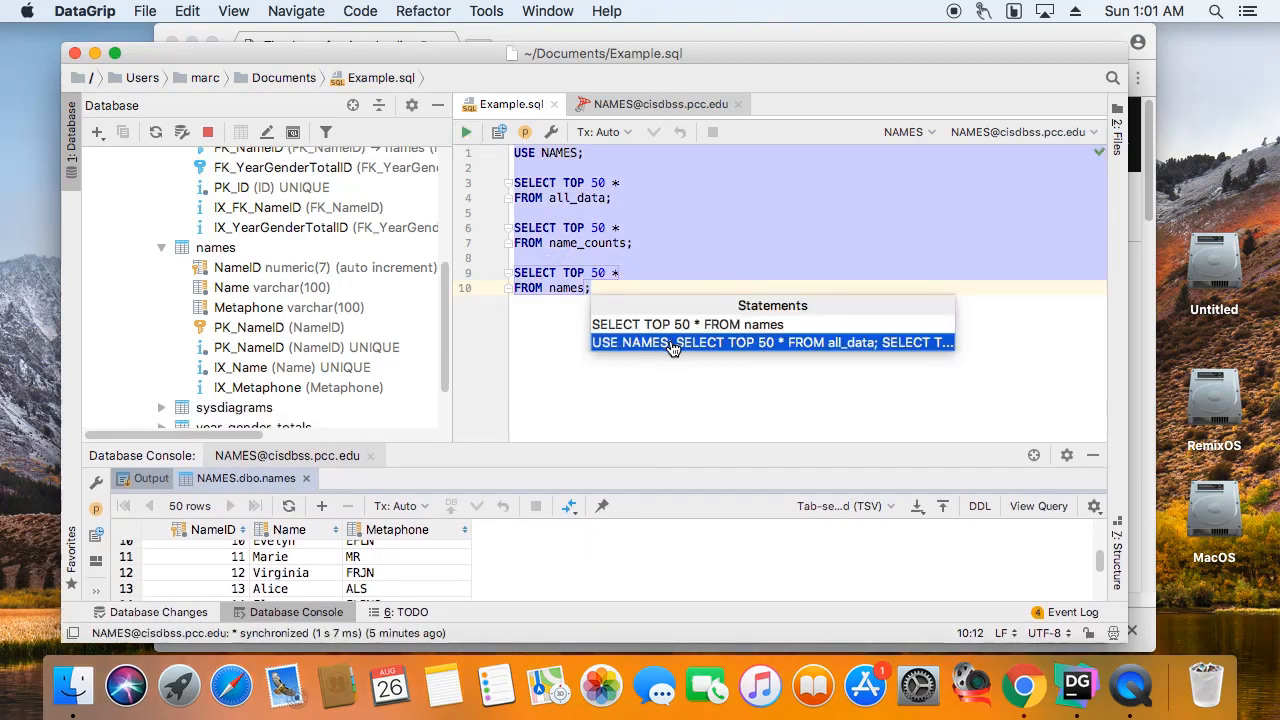
left_click(673, 347)
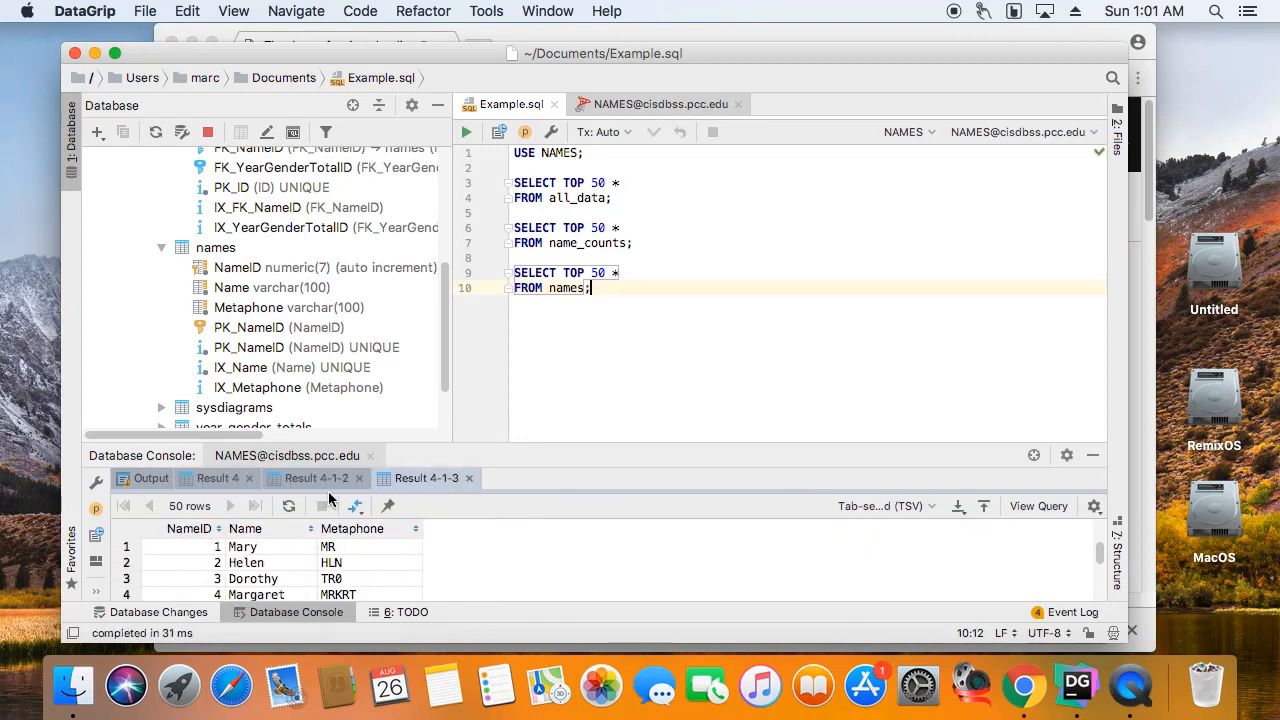
left_click(217, 478)
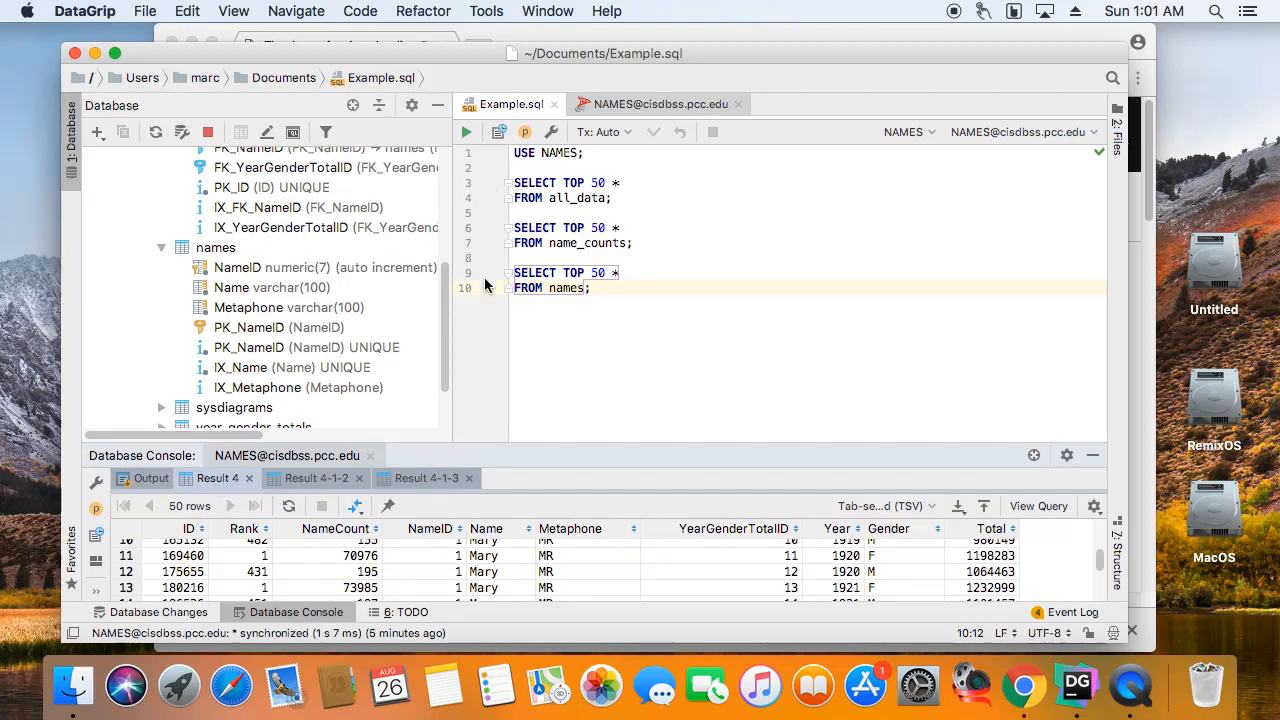
Review the name_counts and names result tabs, then reopen the statement chooser.
left_click(320, 478)
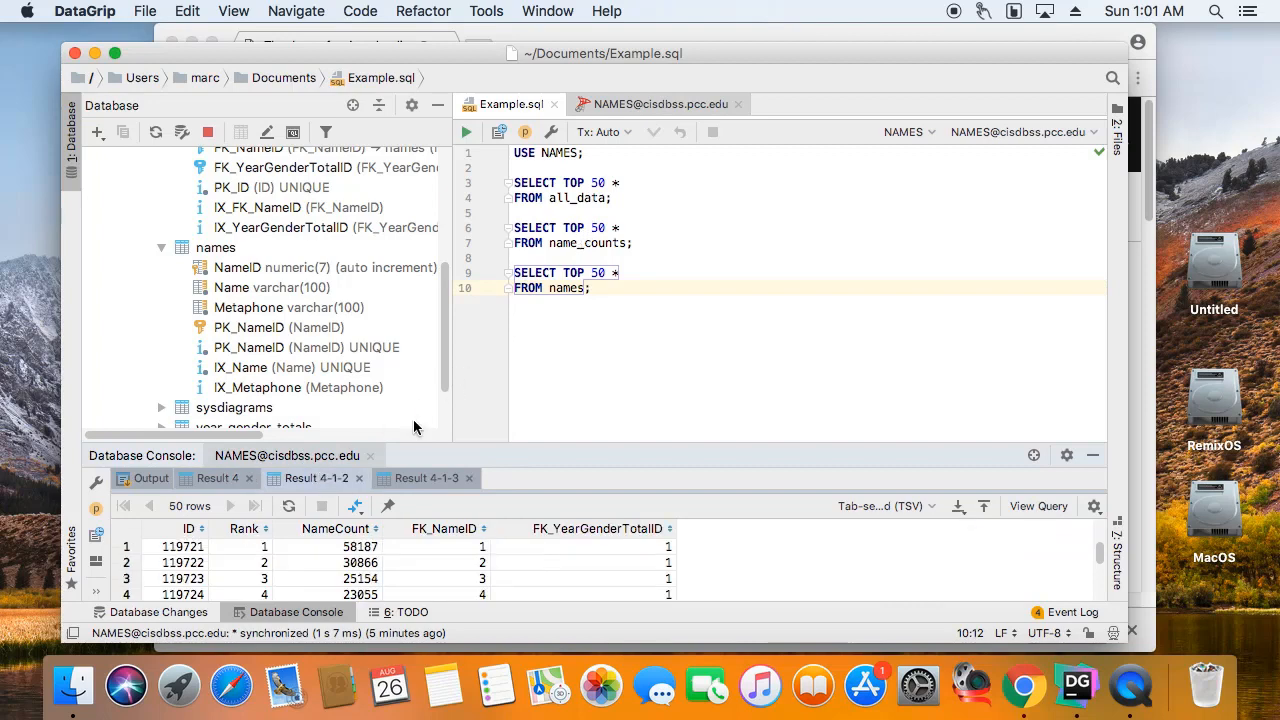
left_click(425, 484)
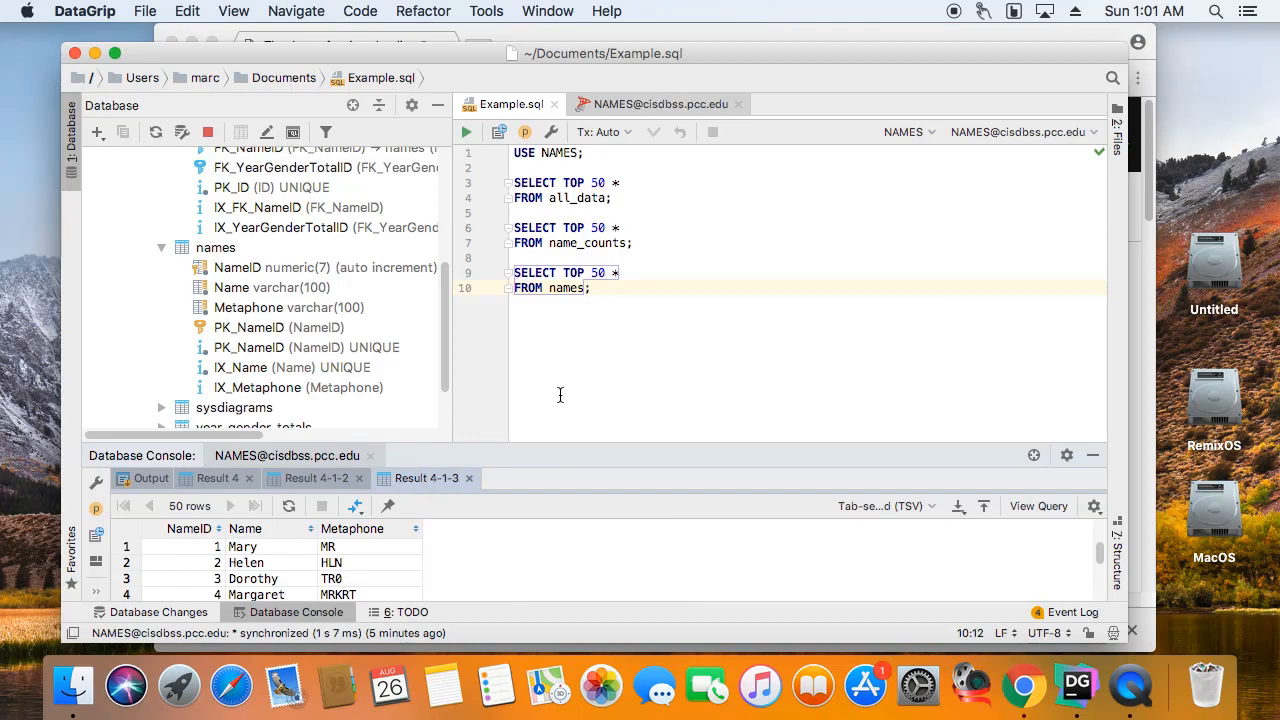
left_click(580, 288)
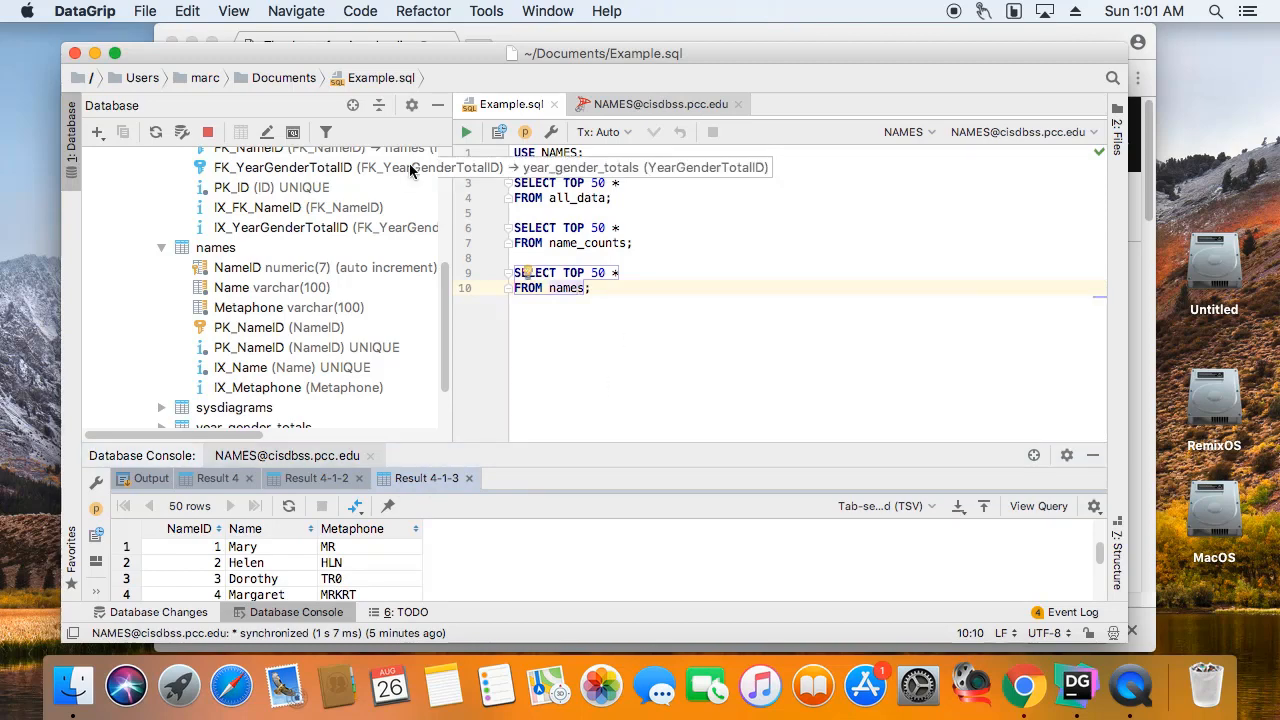
left_click(466, 132)
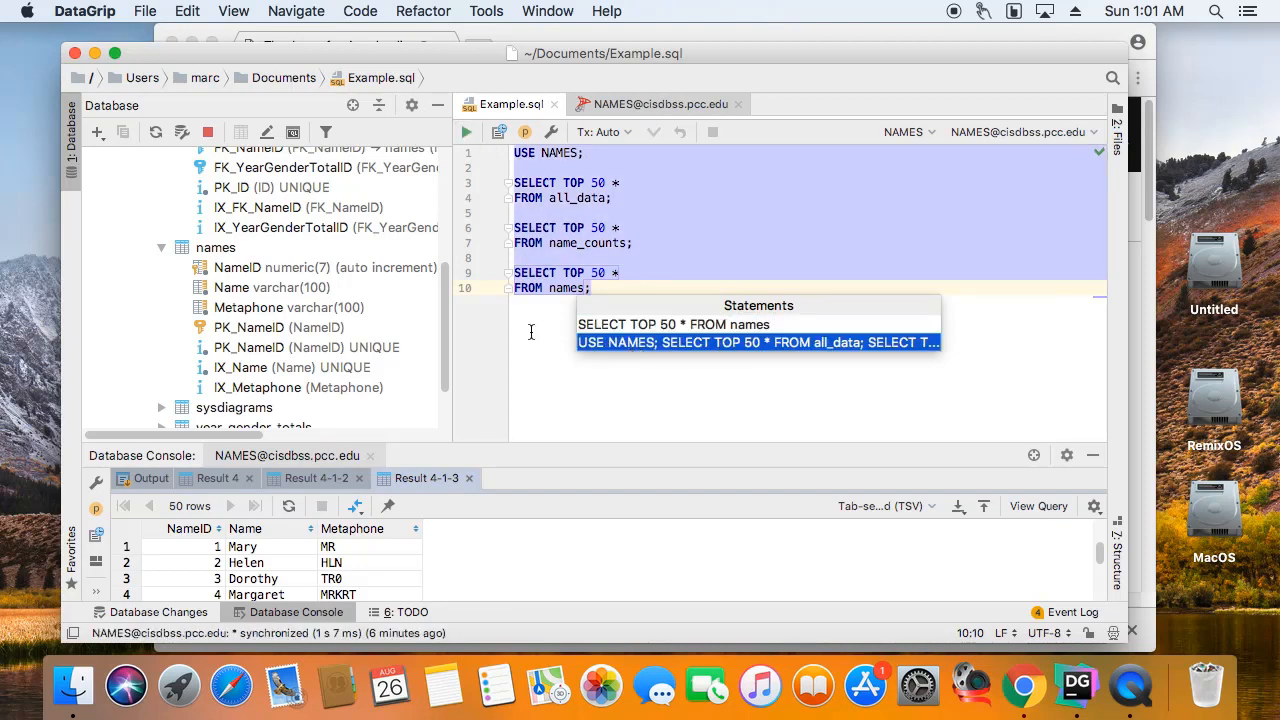
Select the all_data and name_counts queries and run just those two, three times.
left_click(529, 288)
left_click_drag(632, 243, 515, 182)
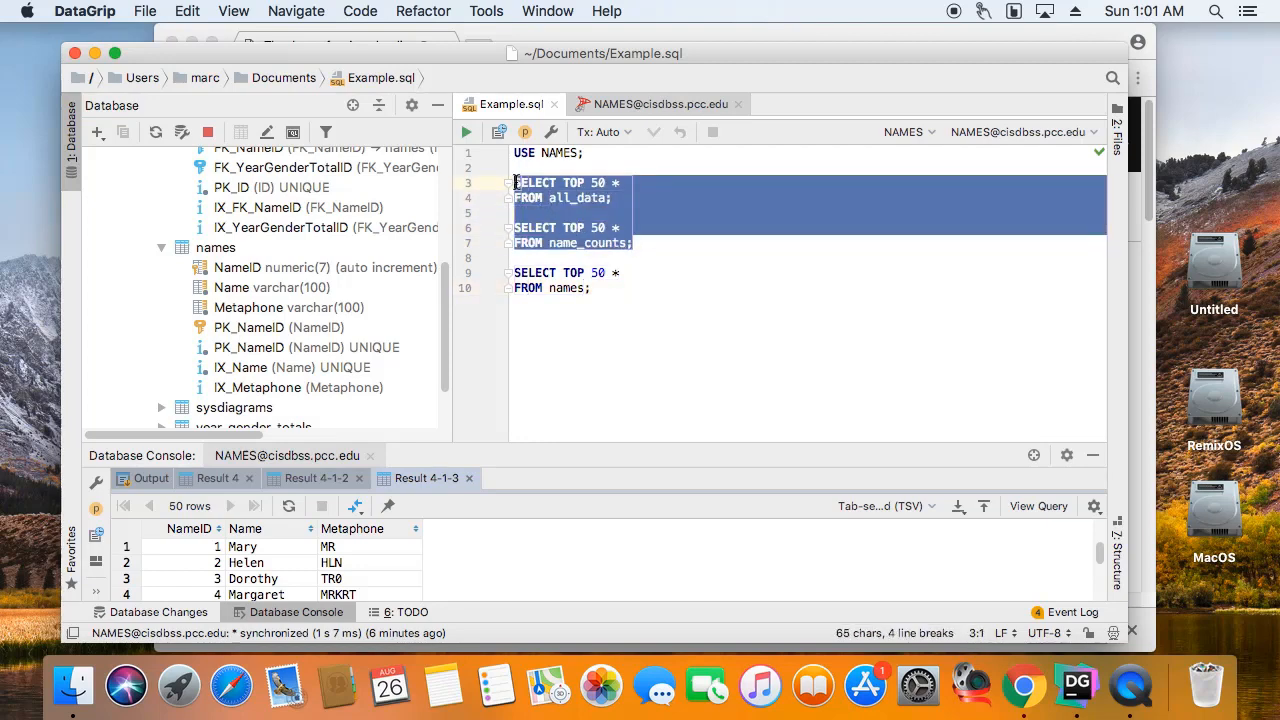
left_click(465, 132)
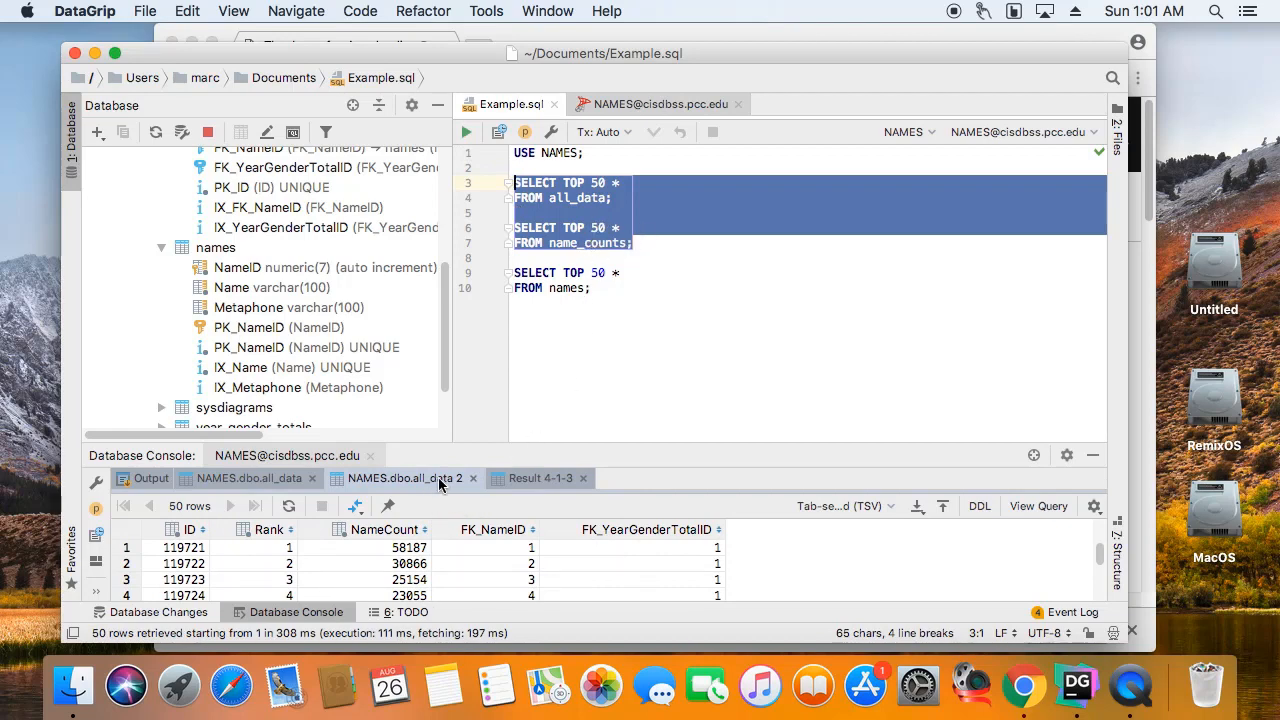
left_click(467, 132)
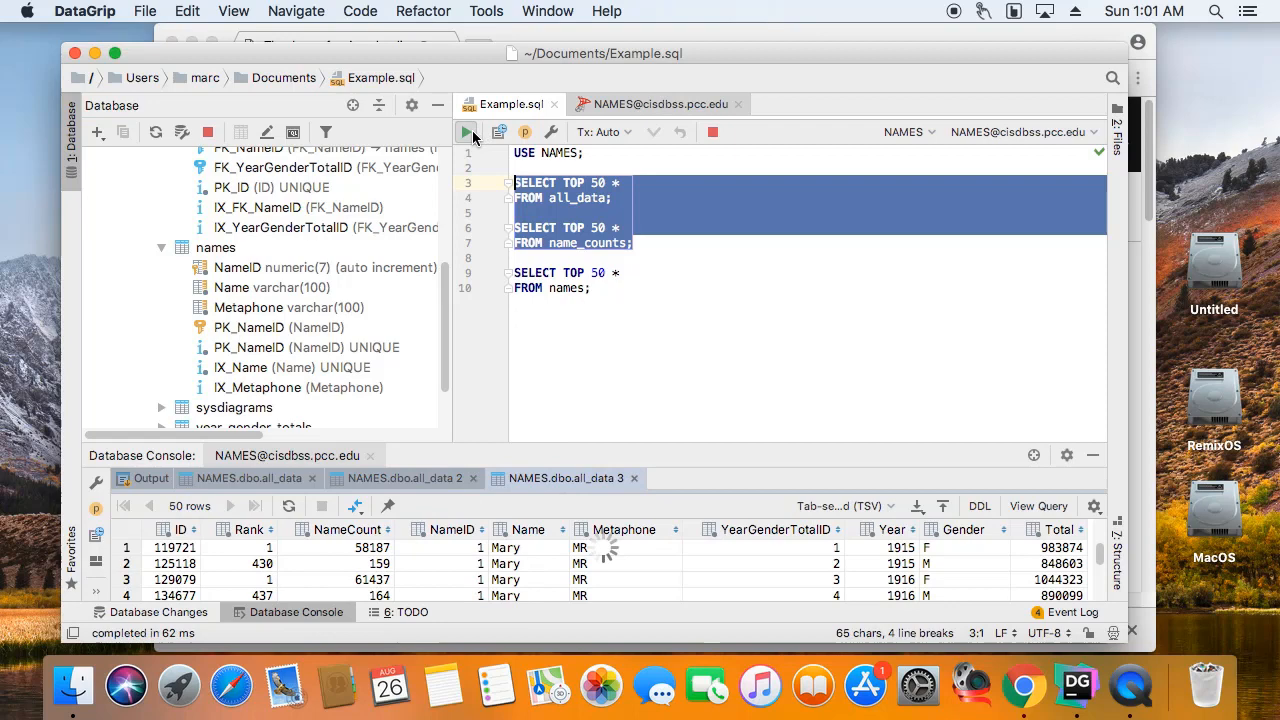
left_click(467, 132)
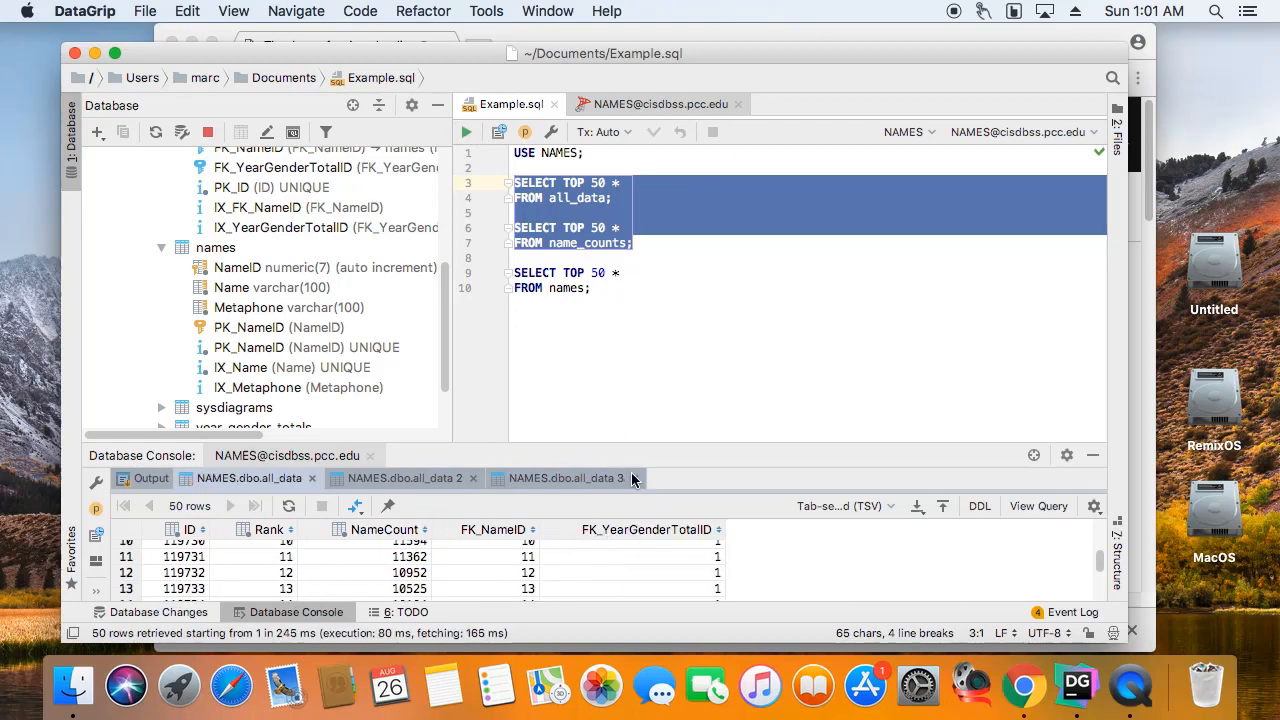
Close the three NAMES.dbo.all_data result tabs so only the Output log remains.
left_click(636, 479)
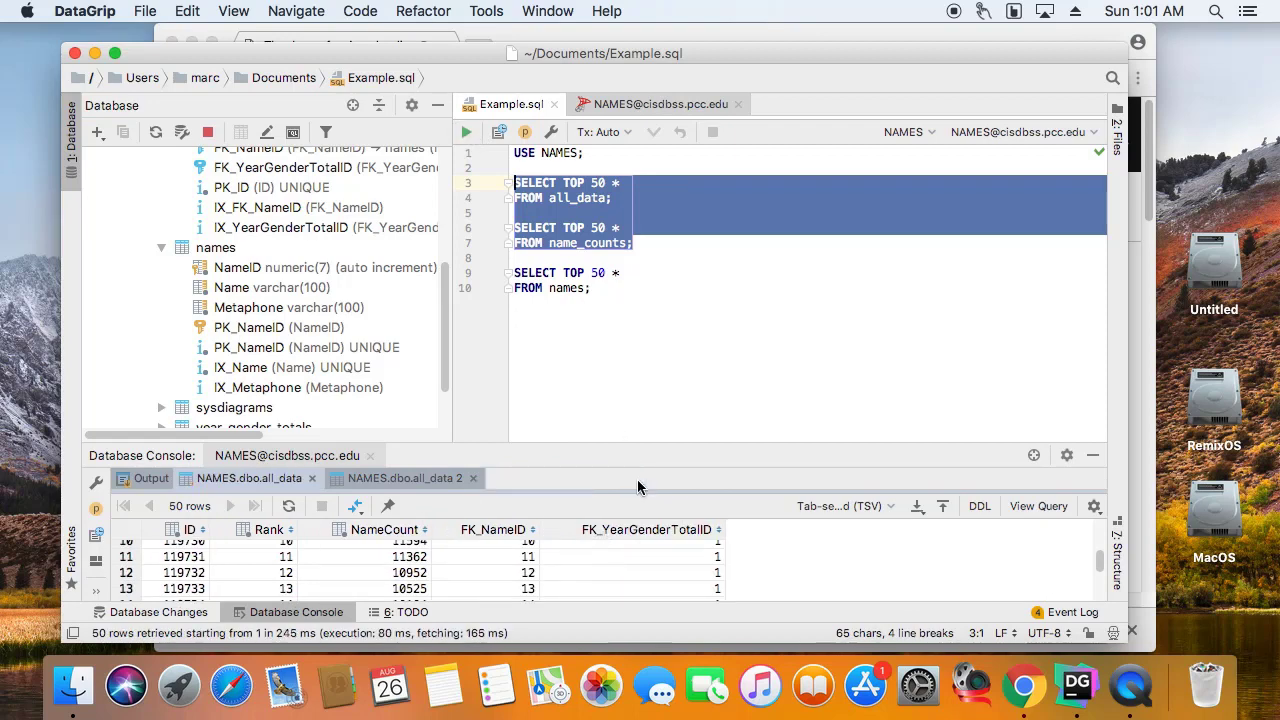
left_click(474, 479)
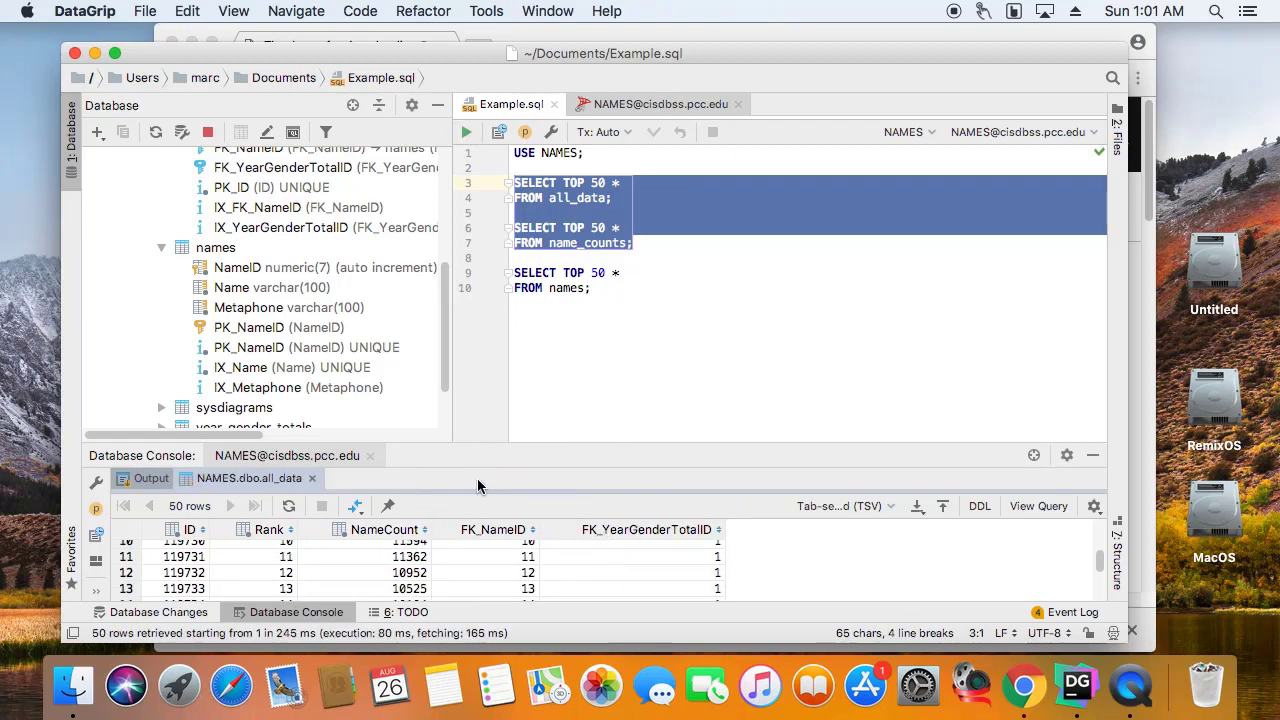
left_click(312, 478)
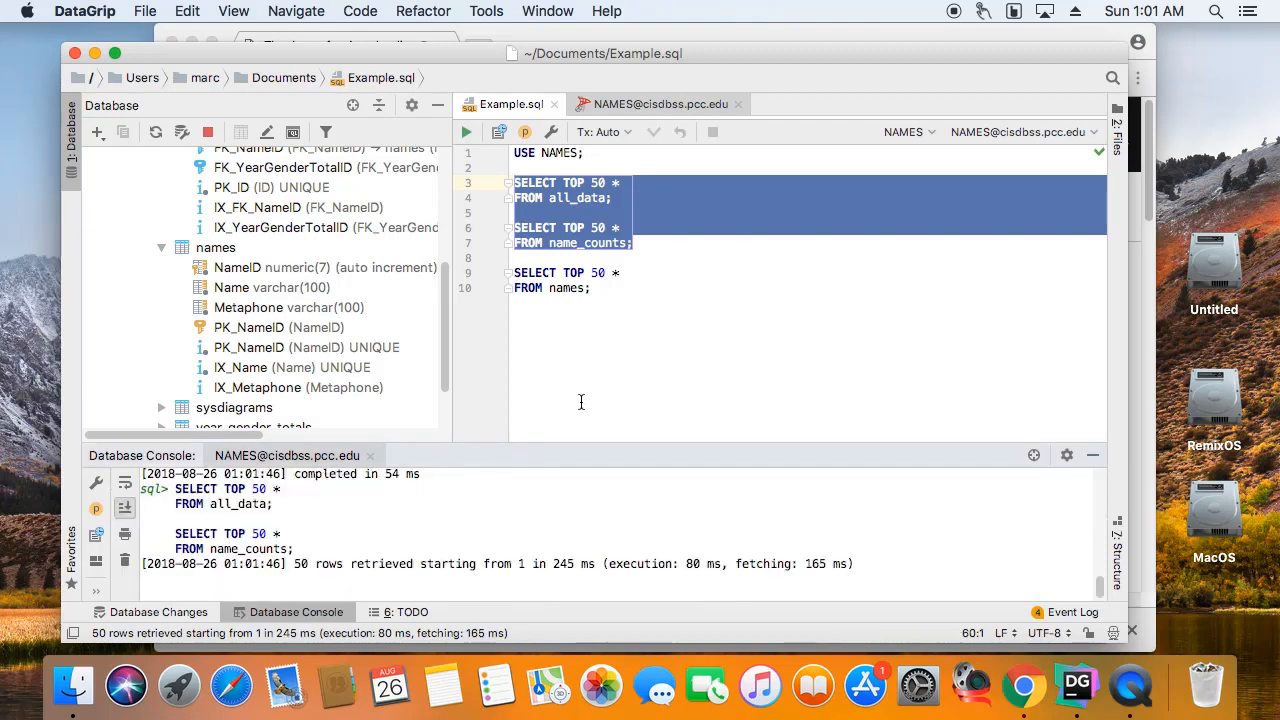
Below the names query, add blank lines and a 'USE IMDB;' statement.
left_click(640, 344)
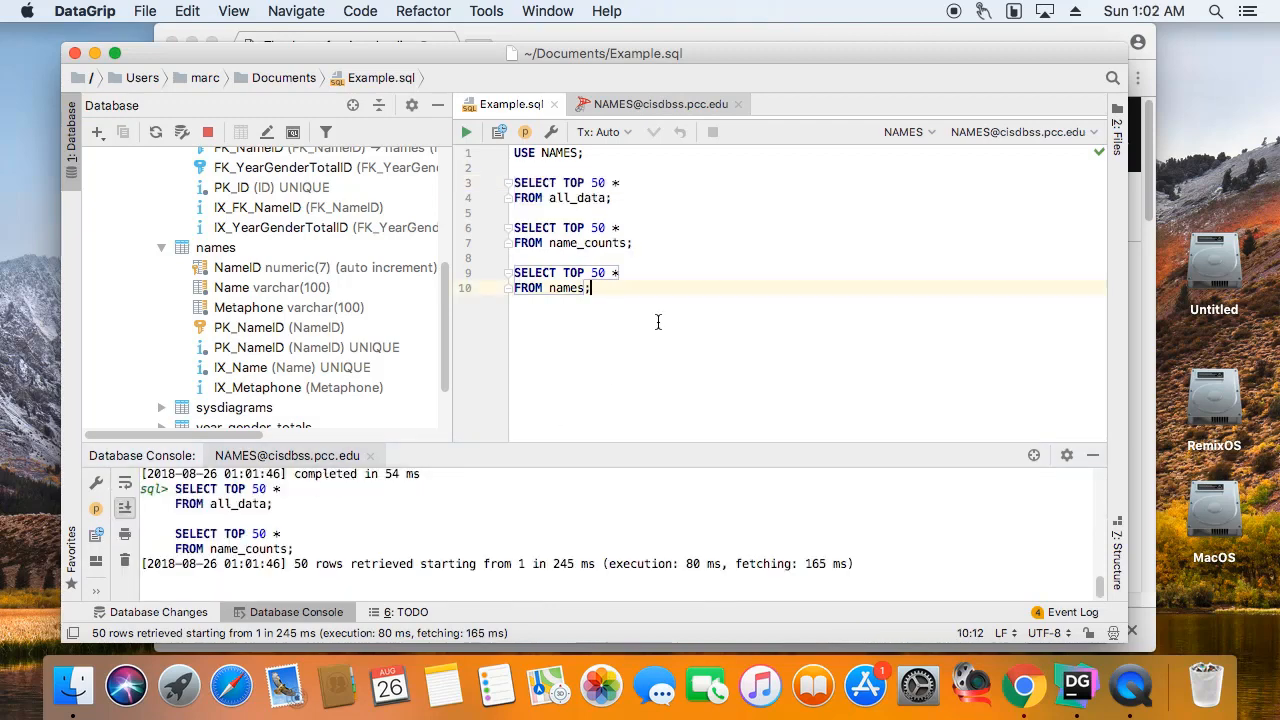
key("Return")
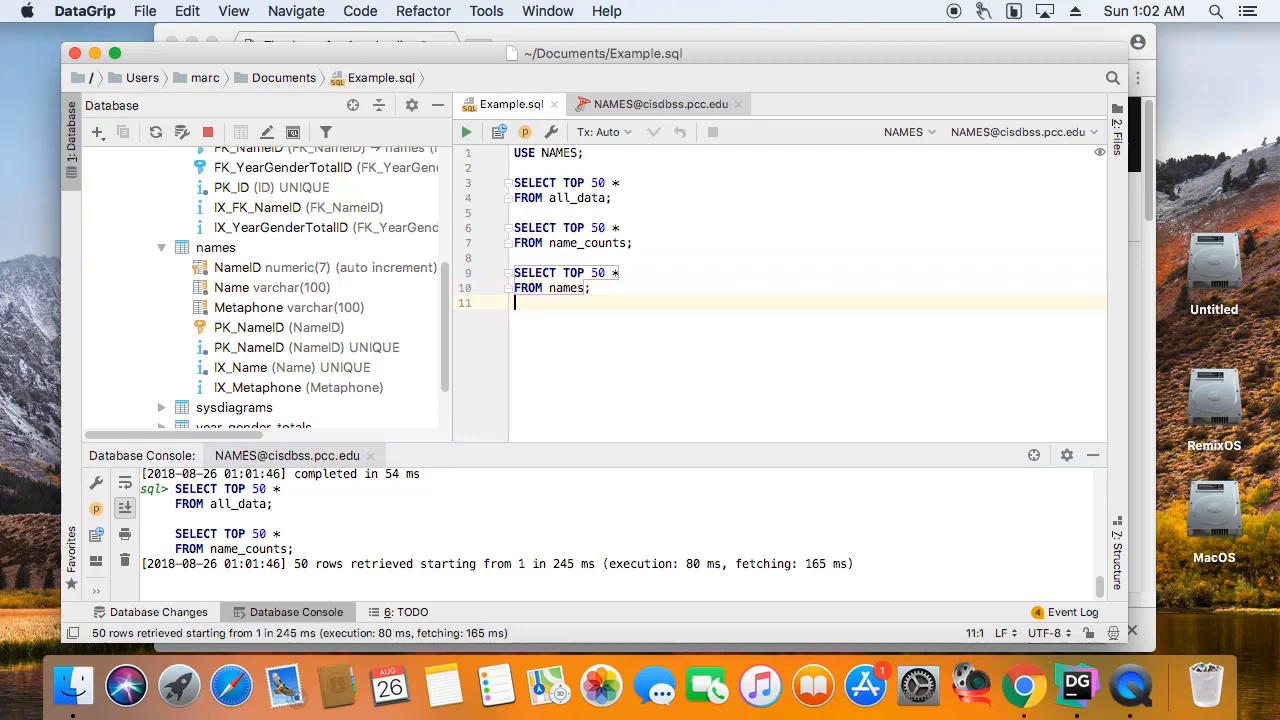
key("Return")
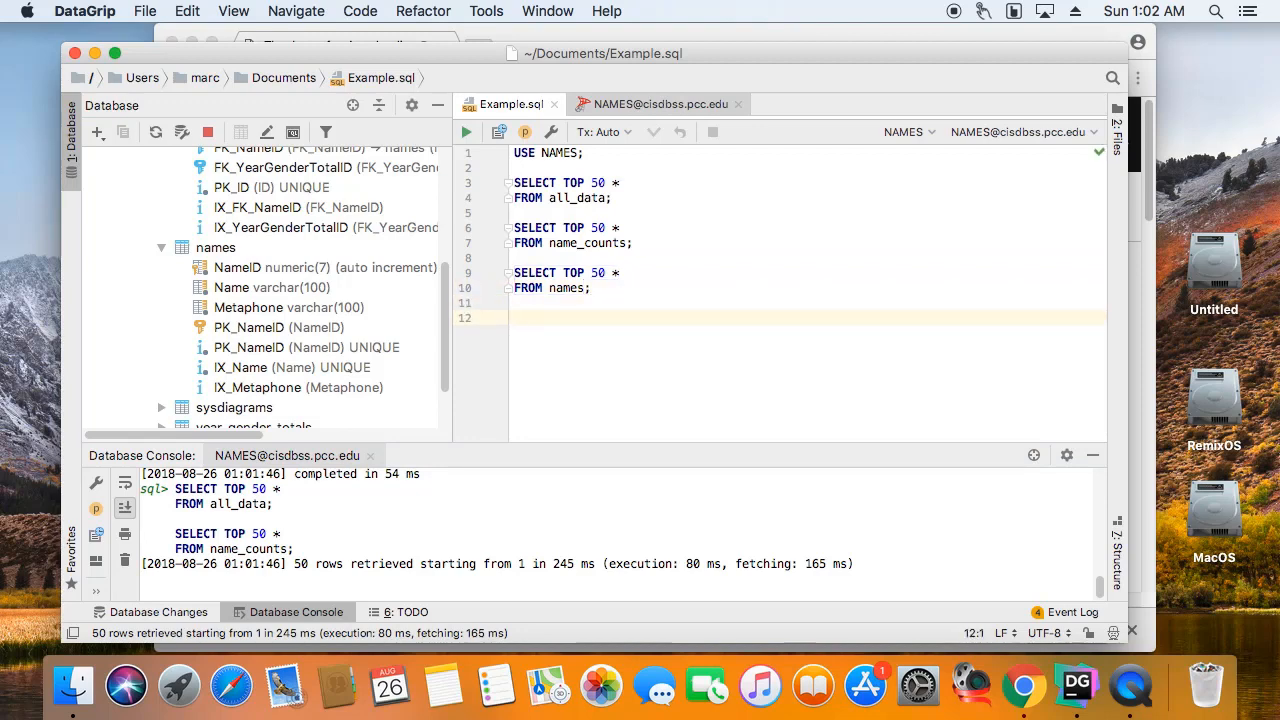
type("USE")
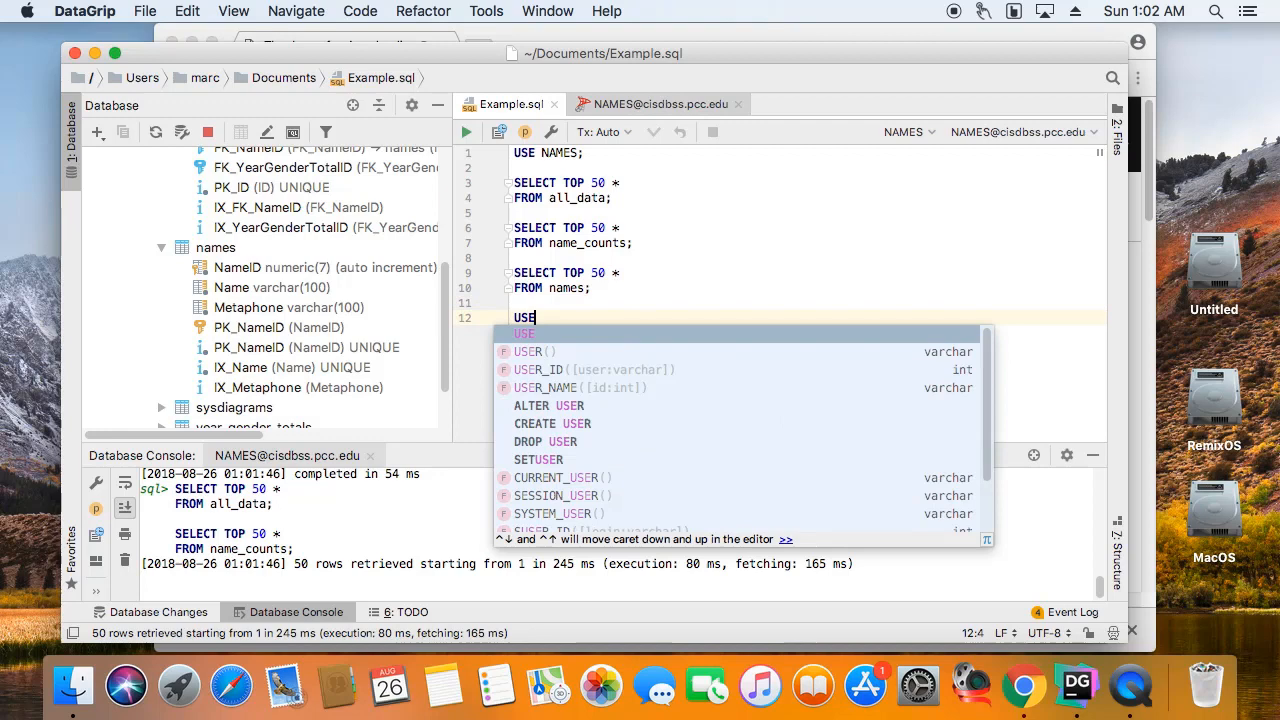
type(" IMDB")
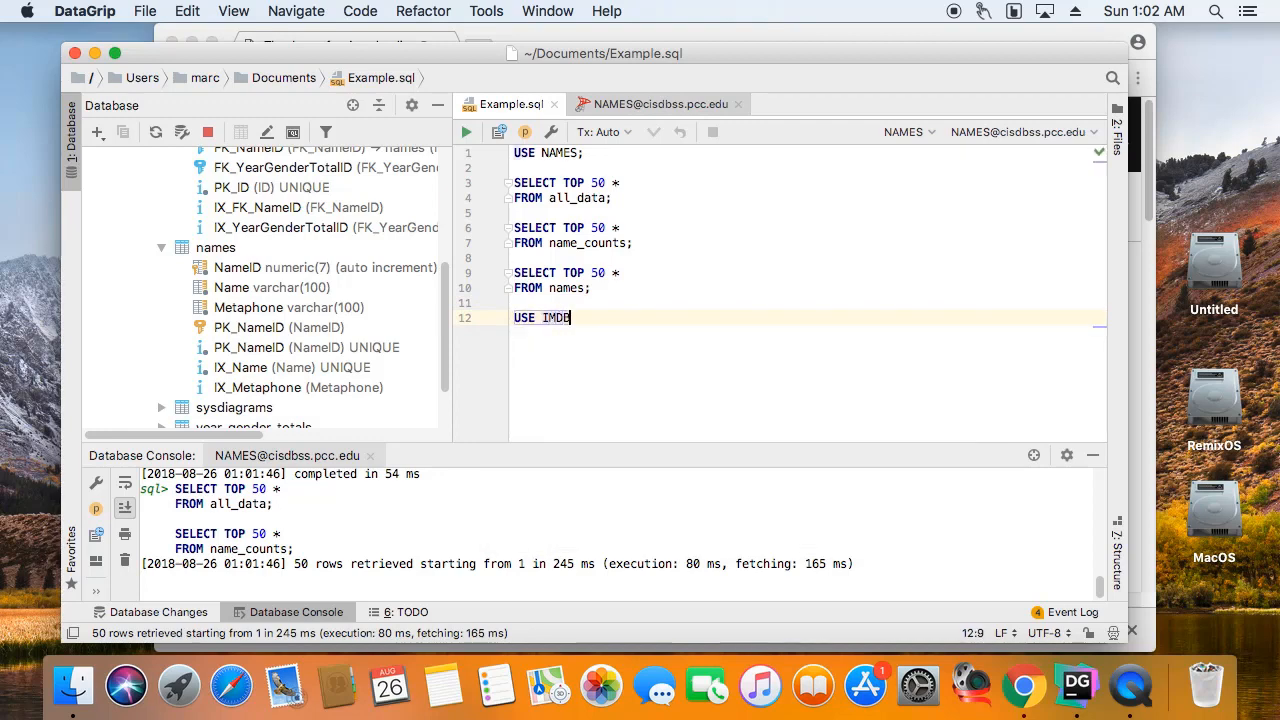
type(";")
key("Return")
key("Return")
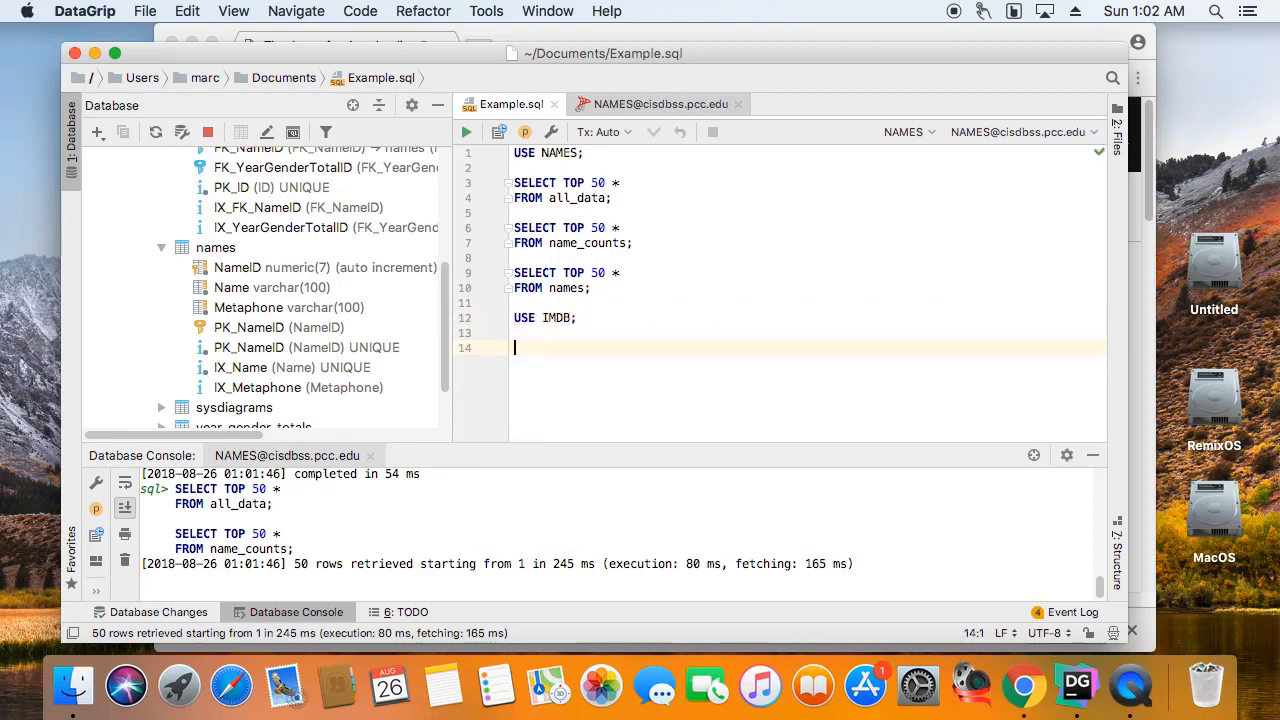
scroll(300, 300, "up", 10)
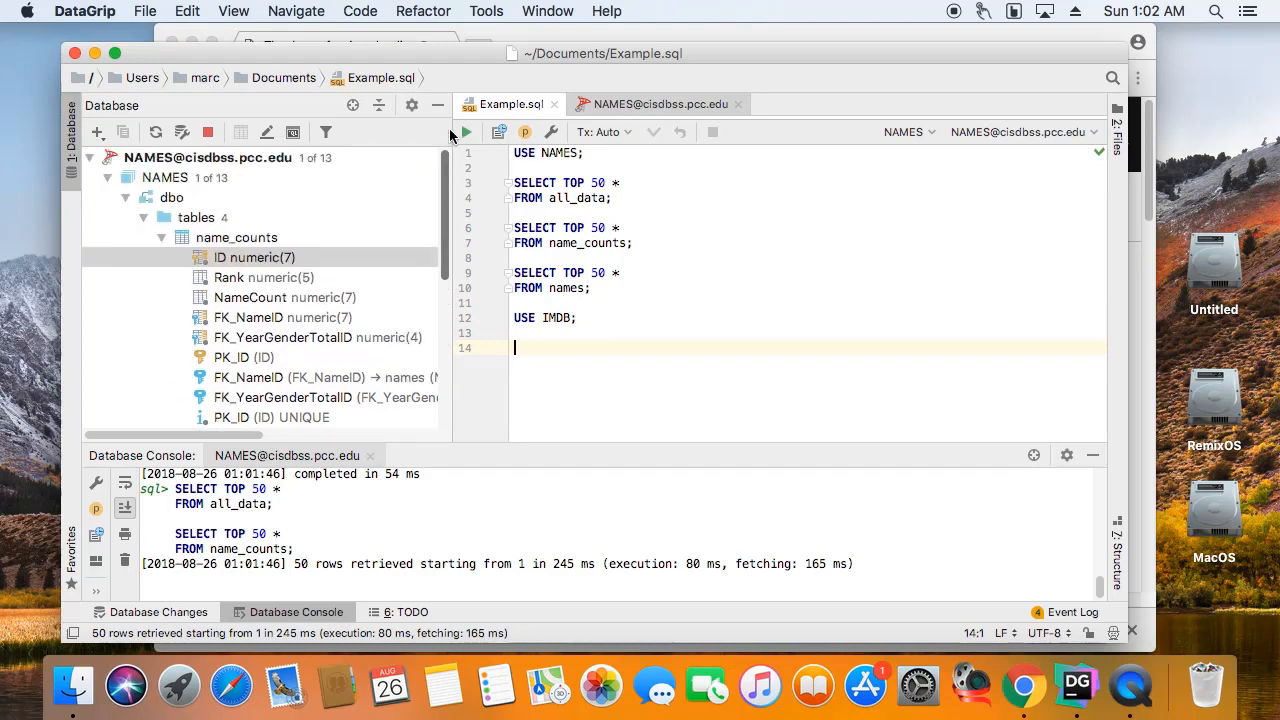
On line 14 write 'SELECT TOP 50 * FROM all_data;', accepting all_data from autocomplete.
left_click(107, 177)
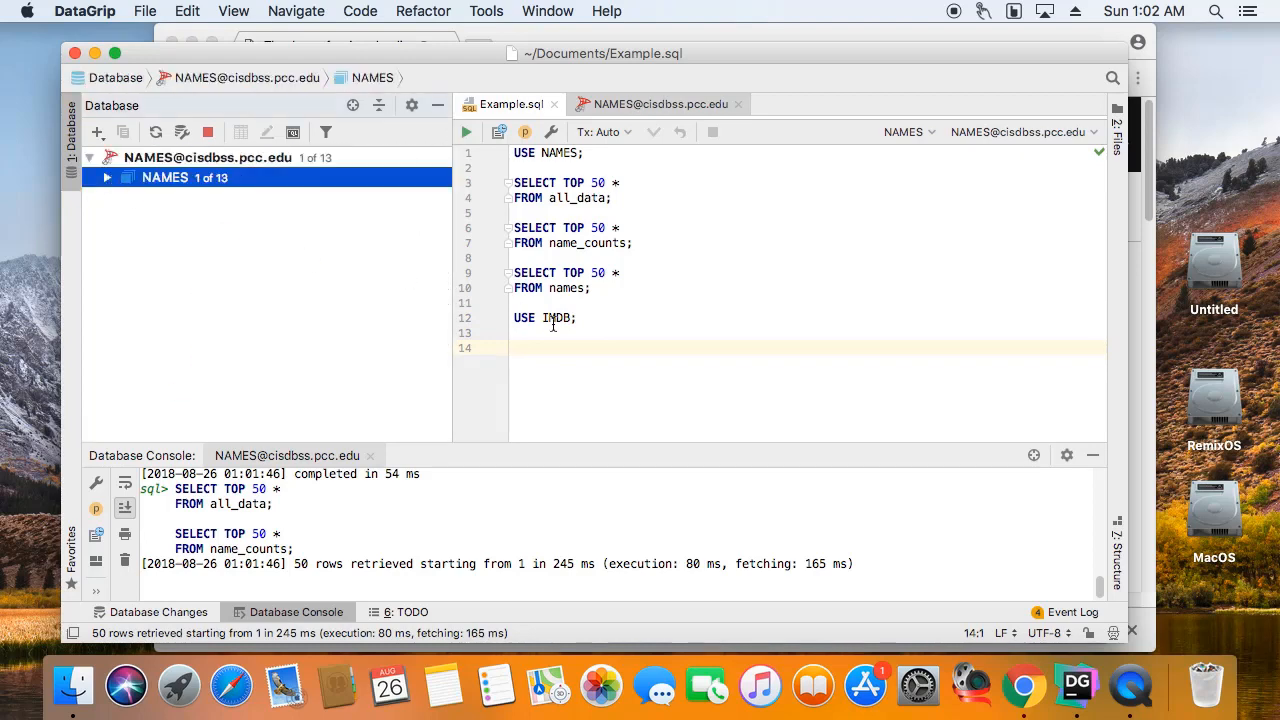
left_click(618, 368)
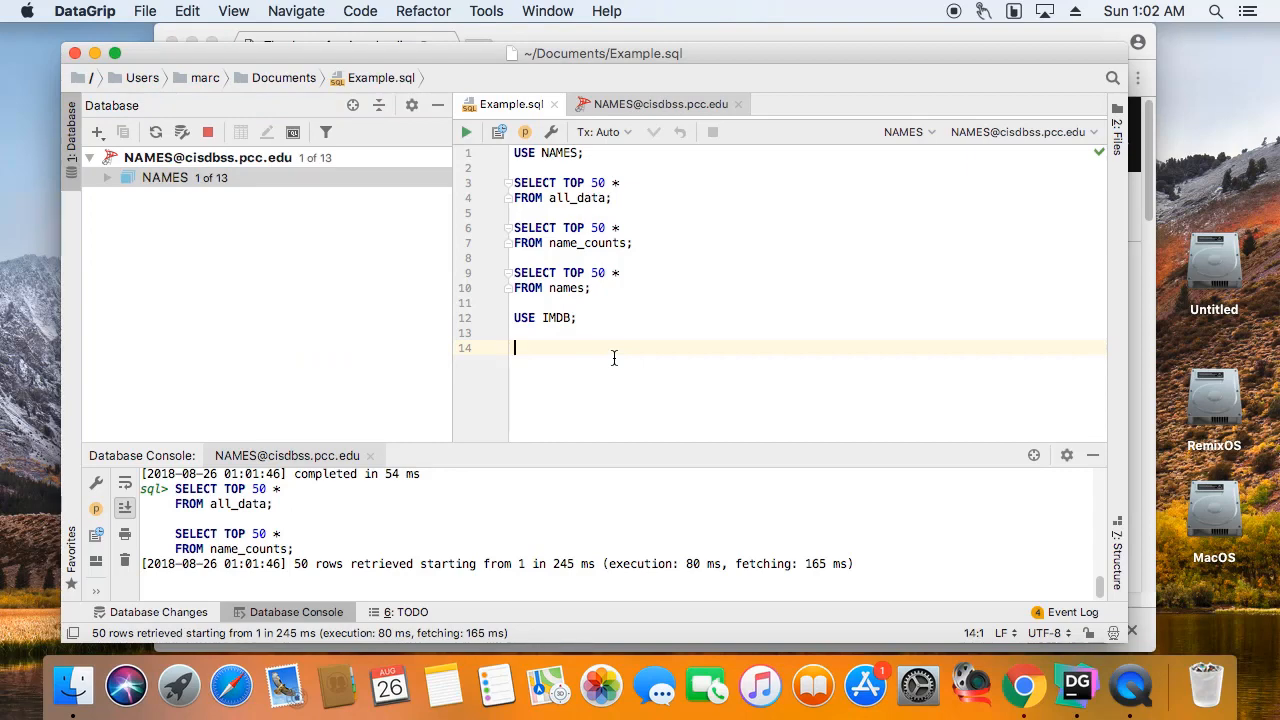
type("SELECT ")
type("TOP 50 *")
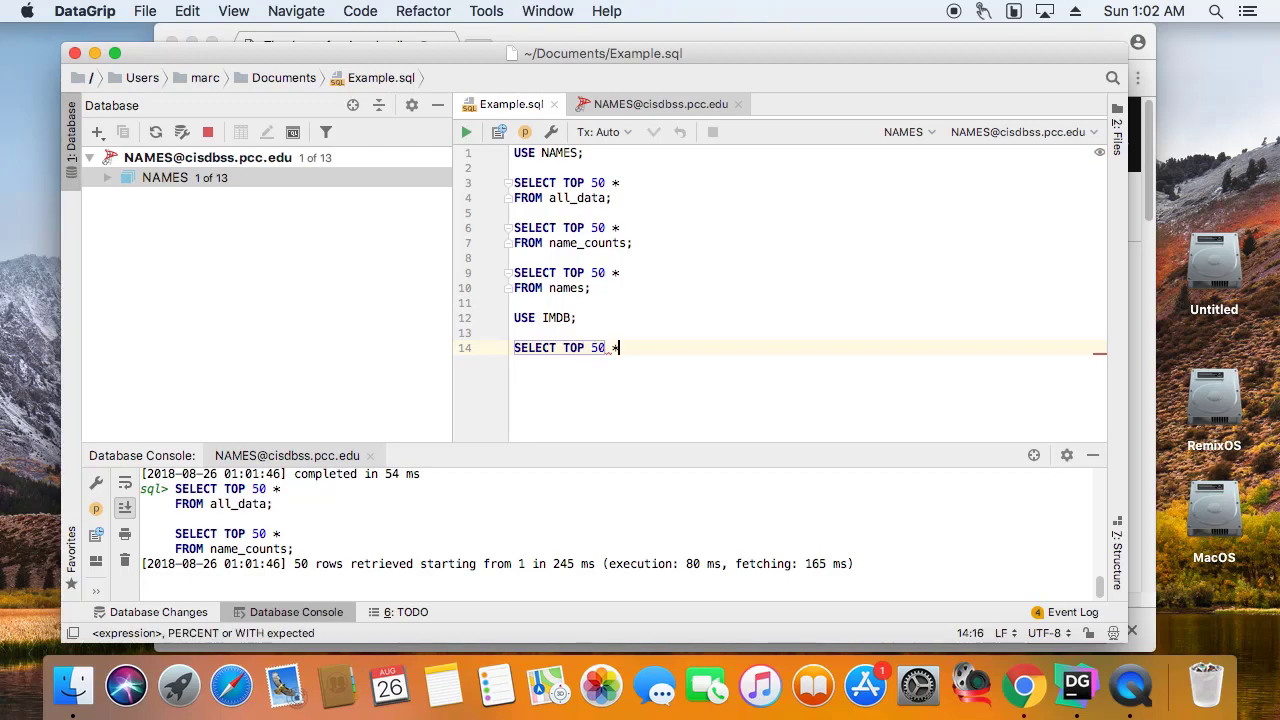
key("Return")
type("F")
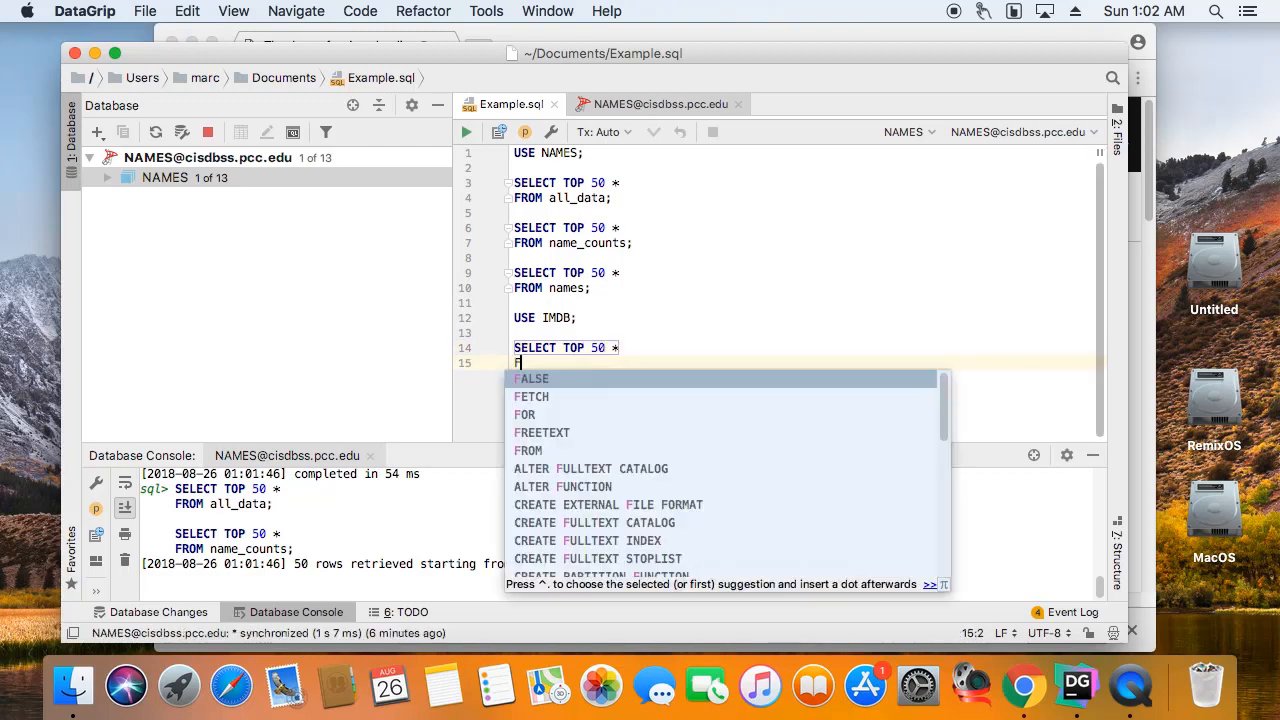
type("ROM all_")
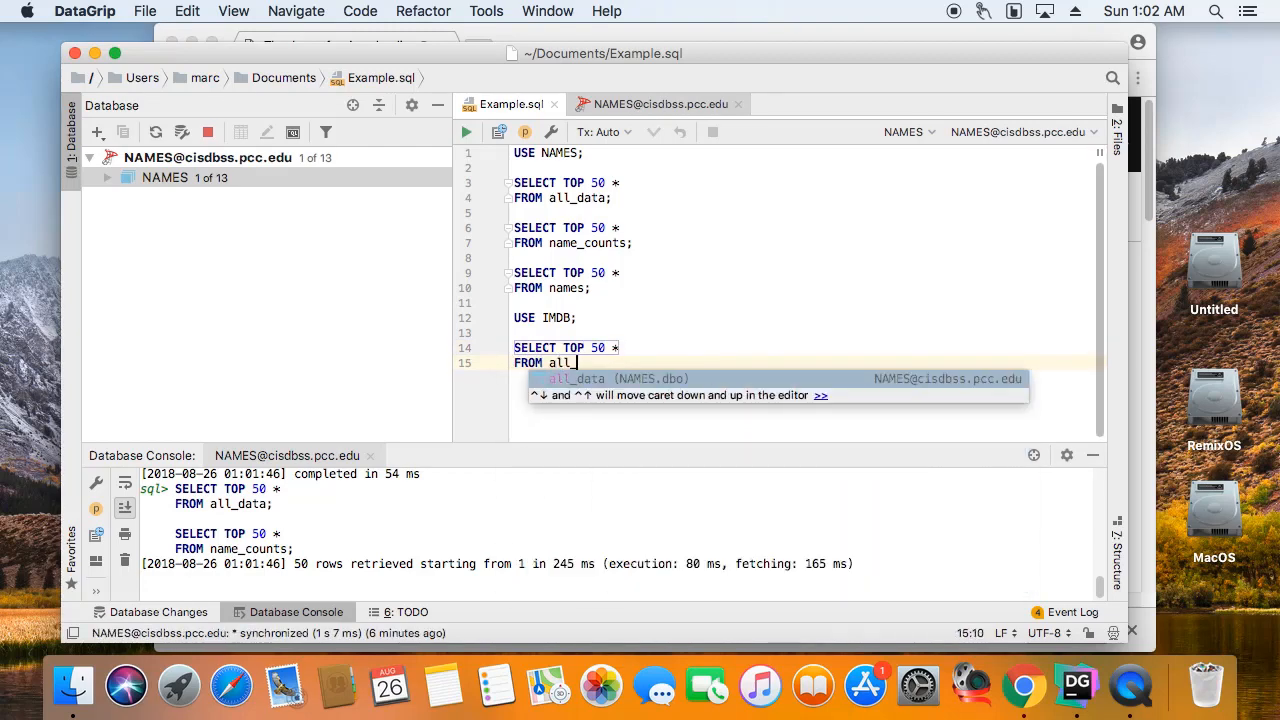
key("Tab")
type(";")
key("Return")
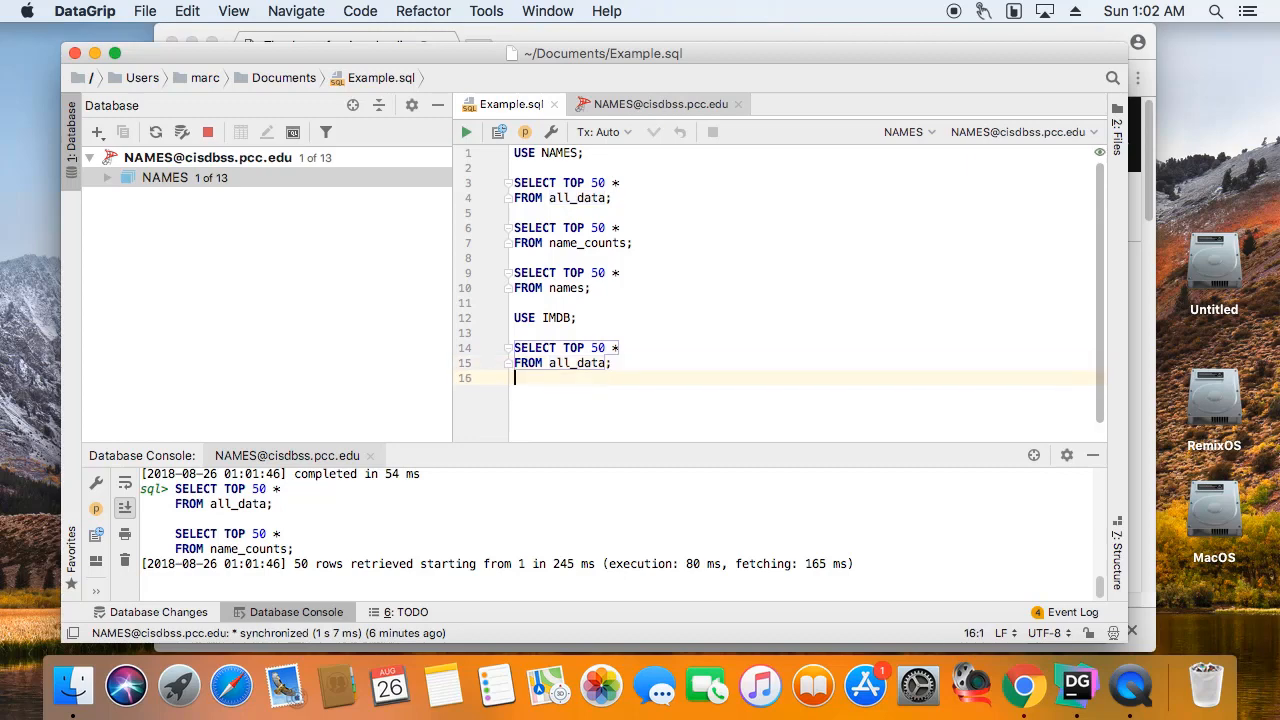
Run the all_data query on lines 14–15, returning the NAMES all_data rows.
left_click_drag(612, 363, 514, 347)
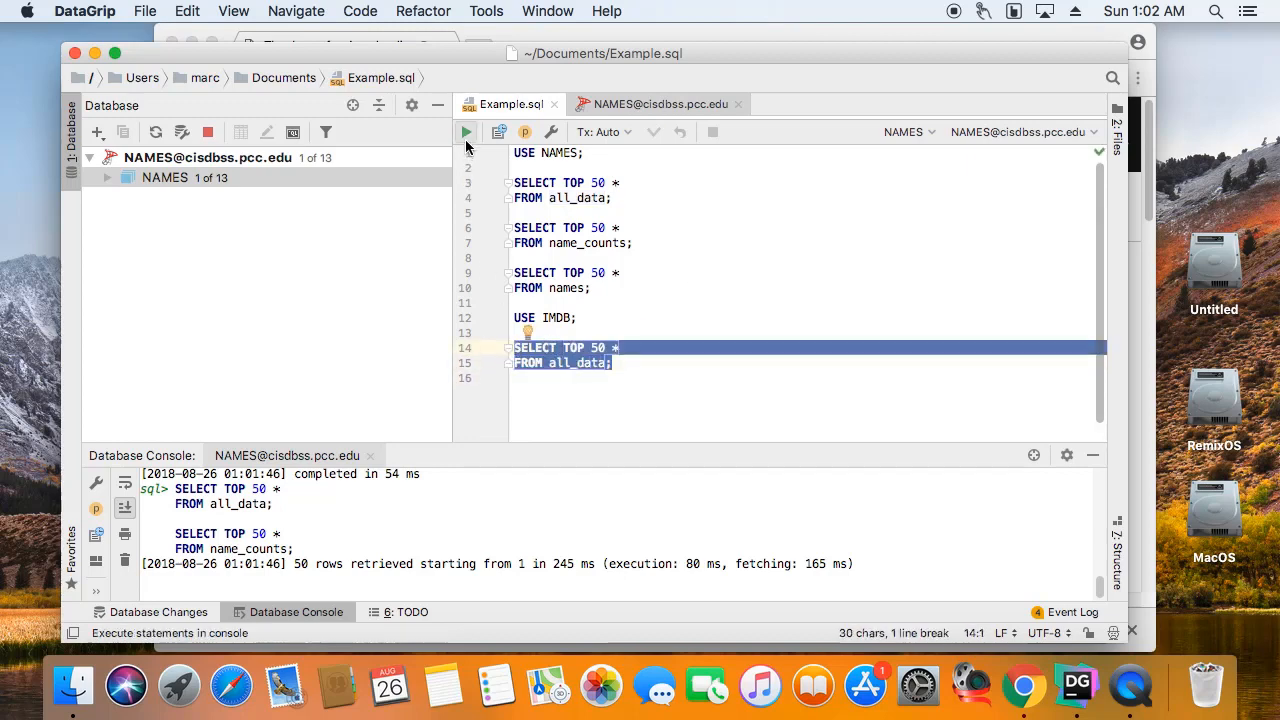
left_click(466, 132)
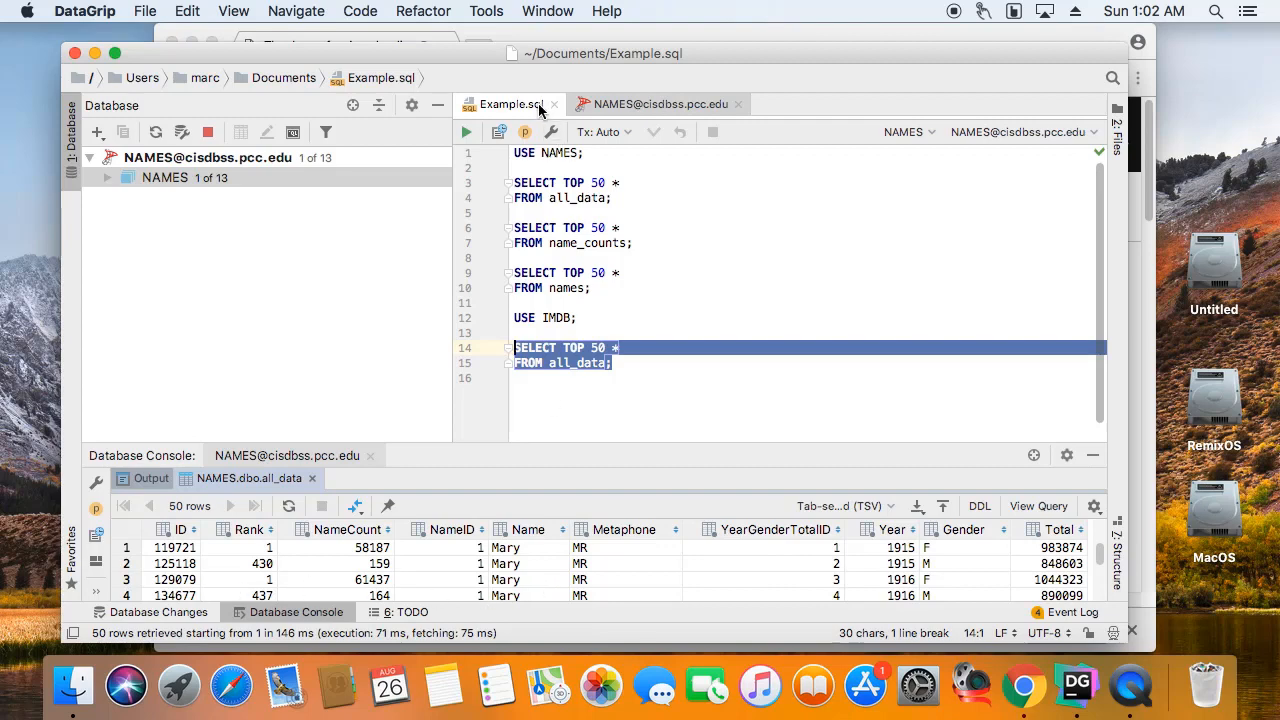
left_click_drag(587, 152, 514, 152)
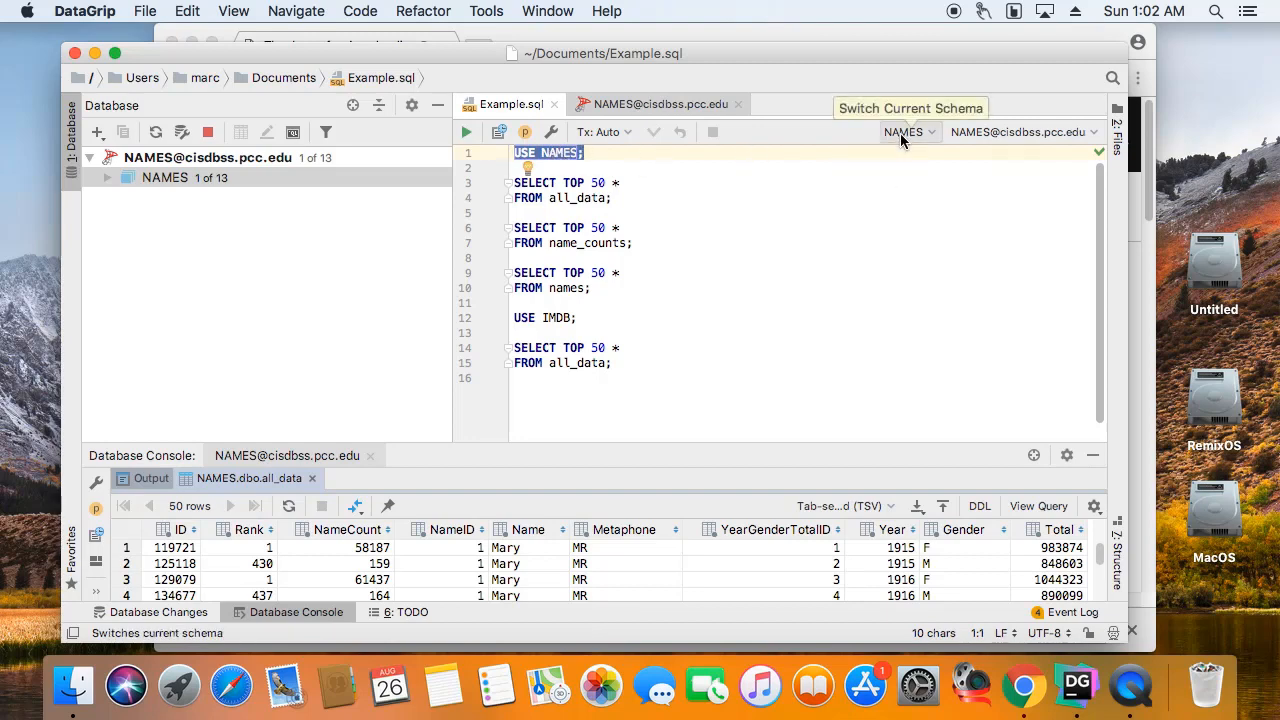
left_click_drag(617, 363, 514, 347)
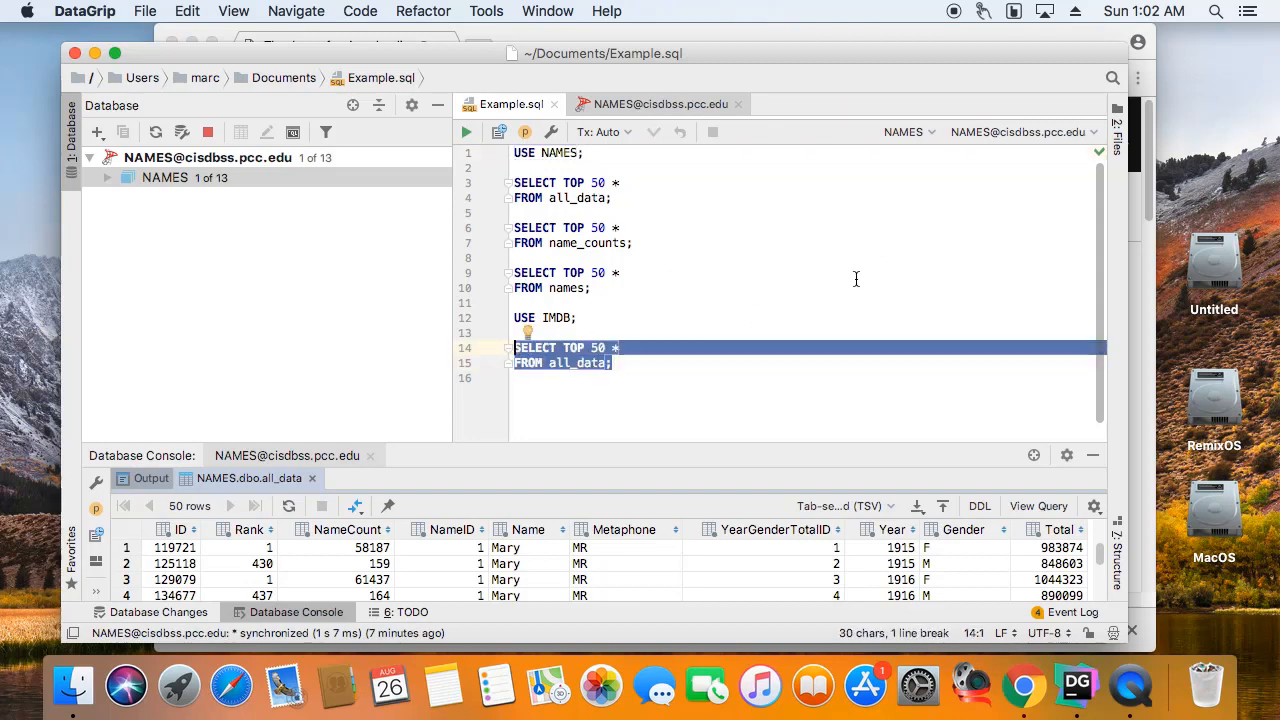
Switch the current schema to IMDB and rerun the all_data query, which fails.
left_click(910, 131)
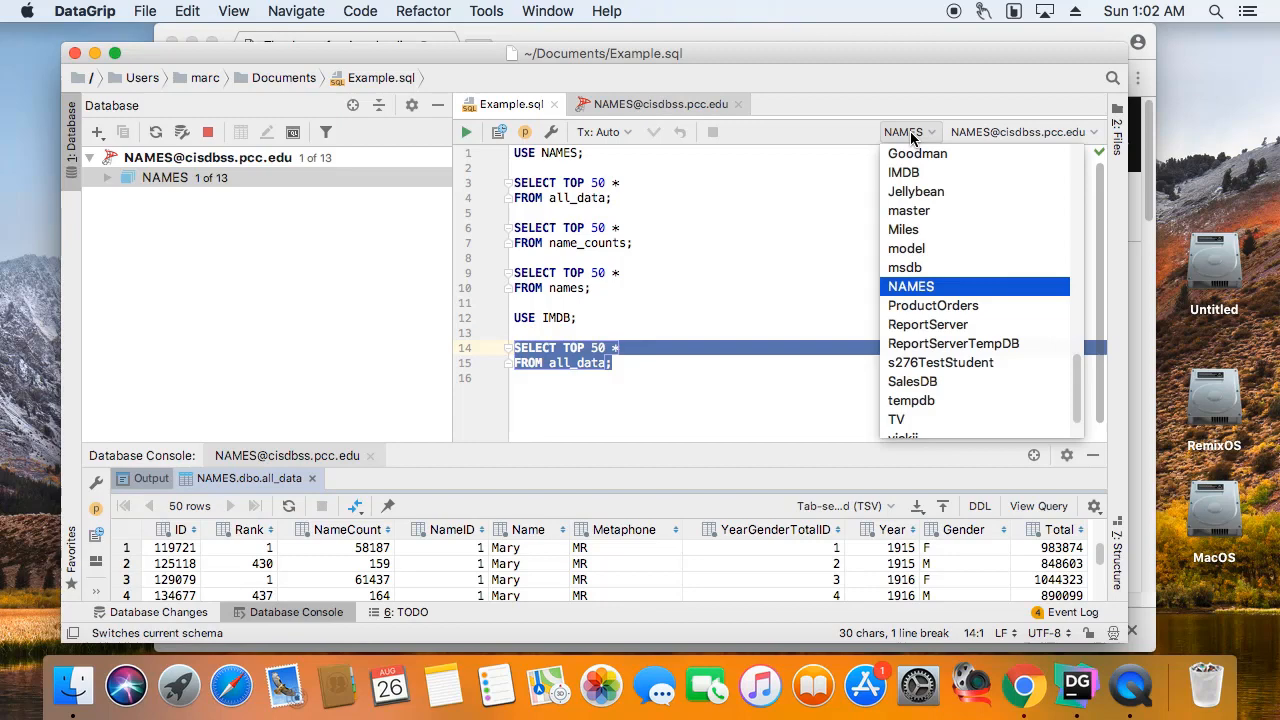
left_click(905, 172)
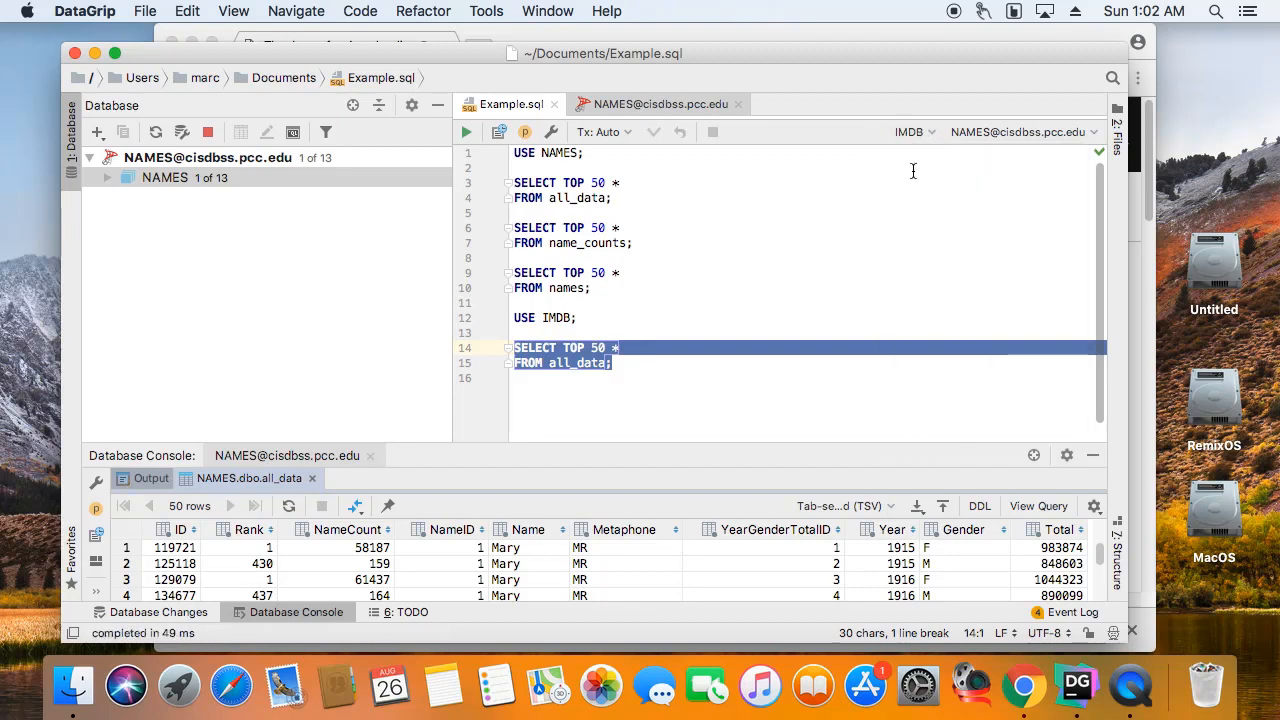
left_click(466, 132)
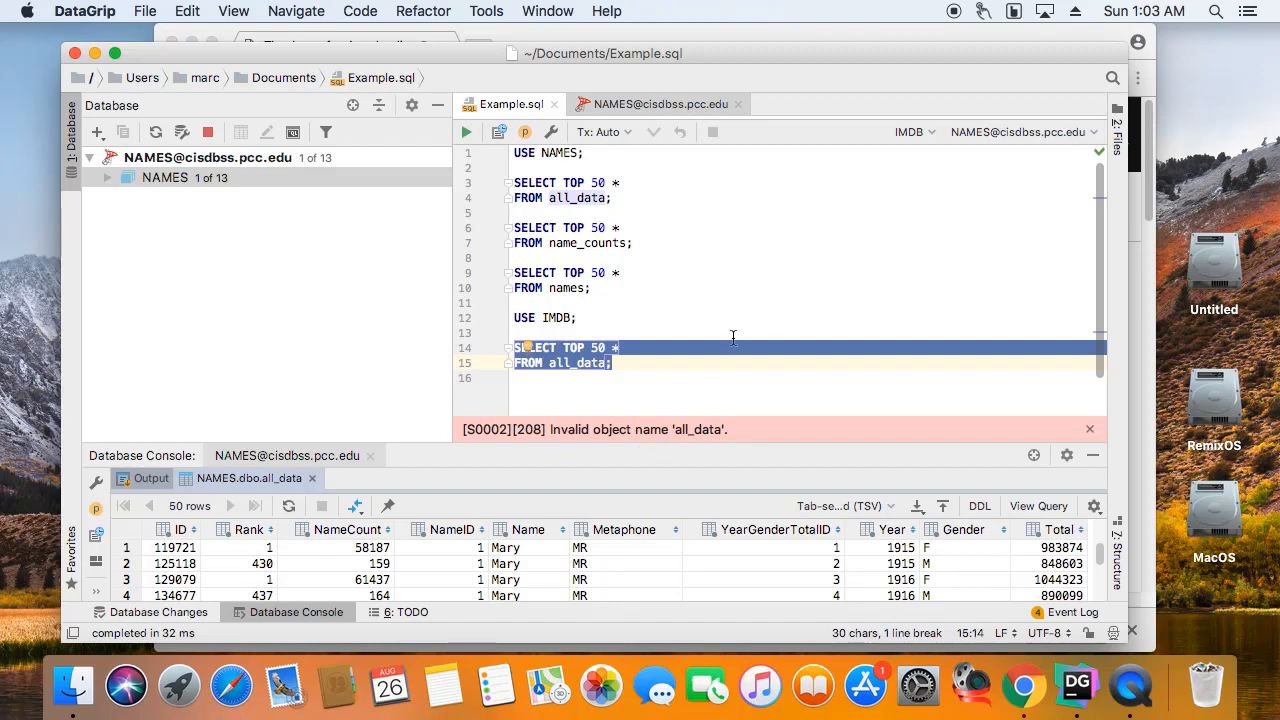
Change the last query to read name_basics and run it, then run the names query.
double_click(575, 364)
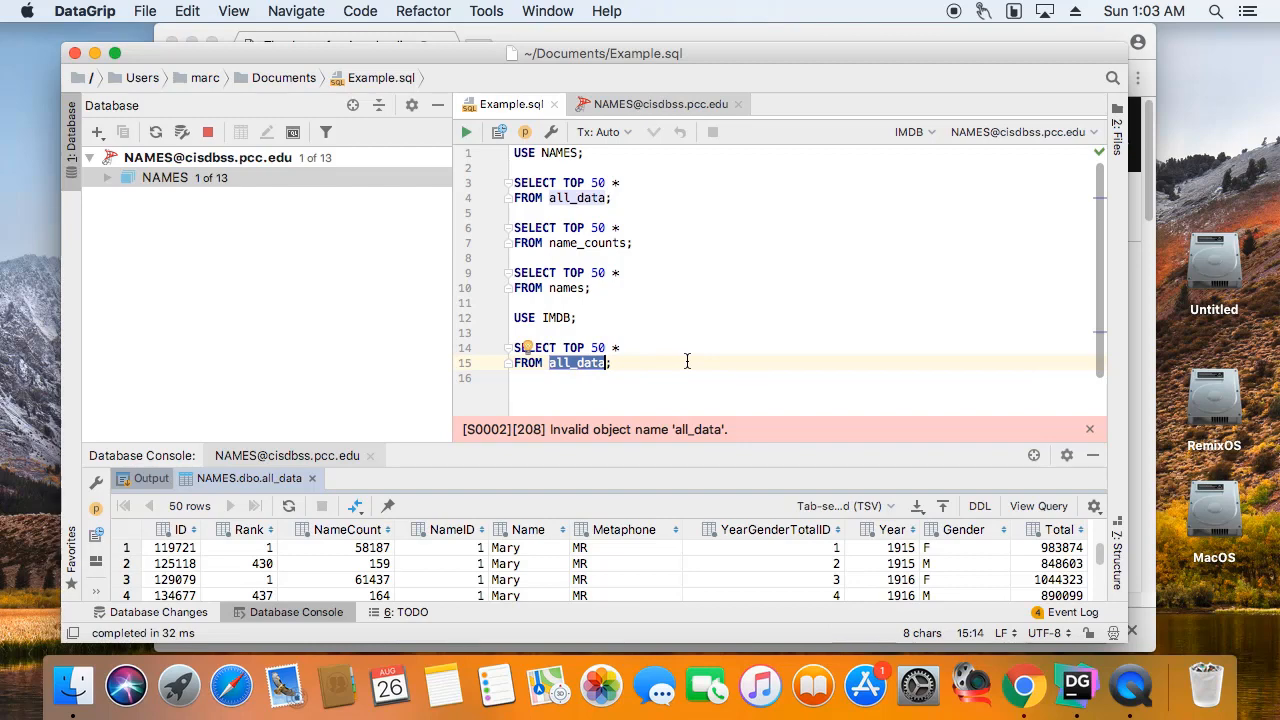
type("name_bas")
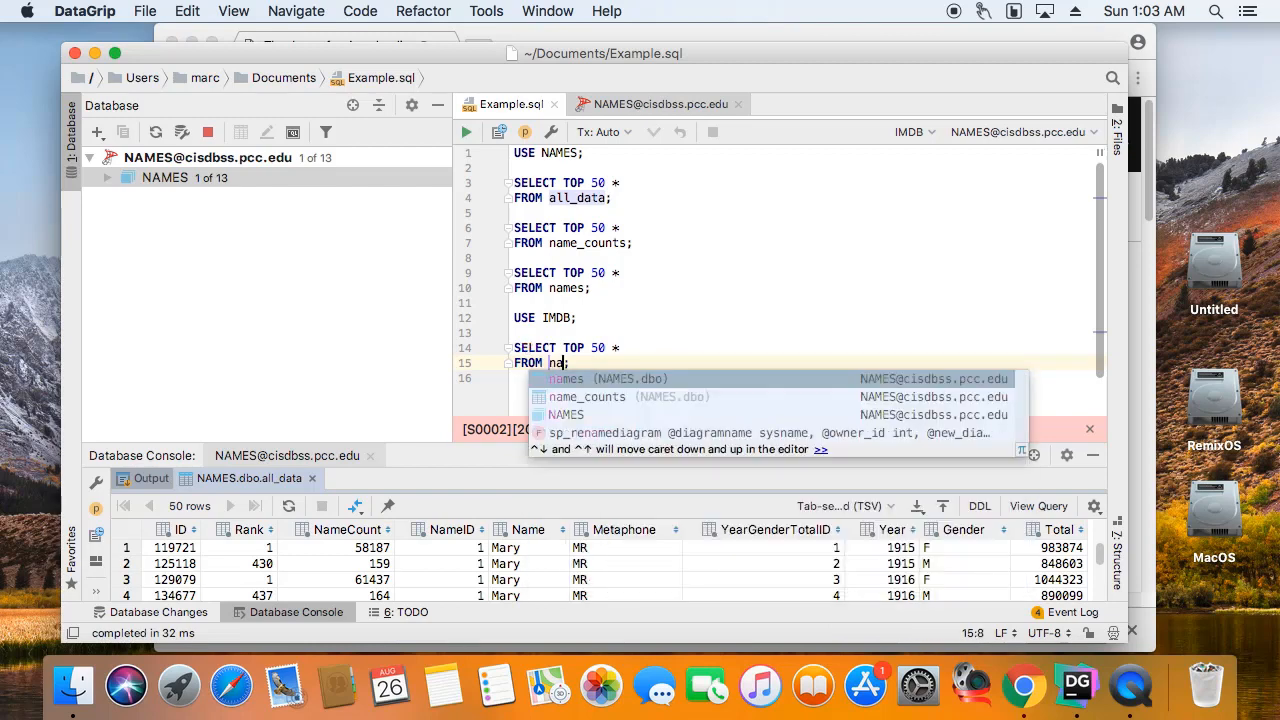
type("ics")
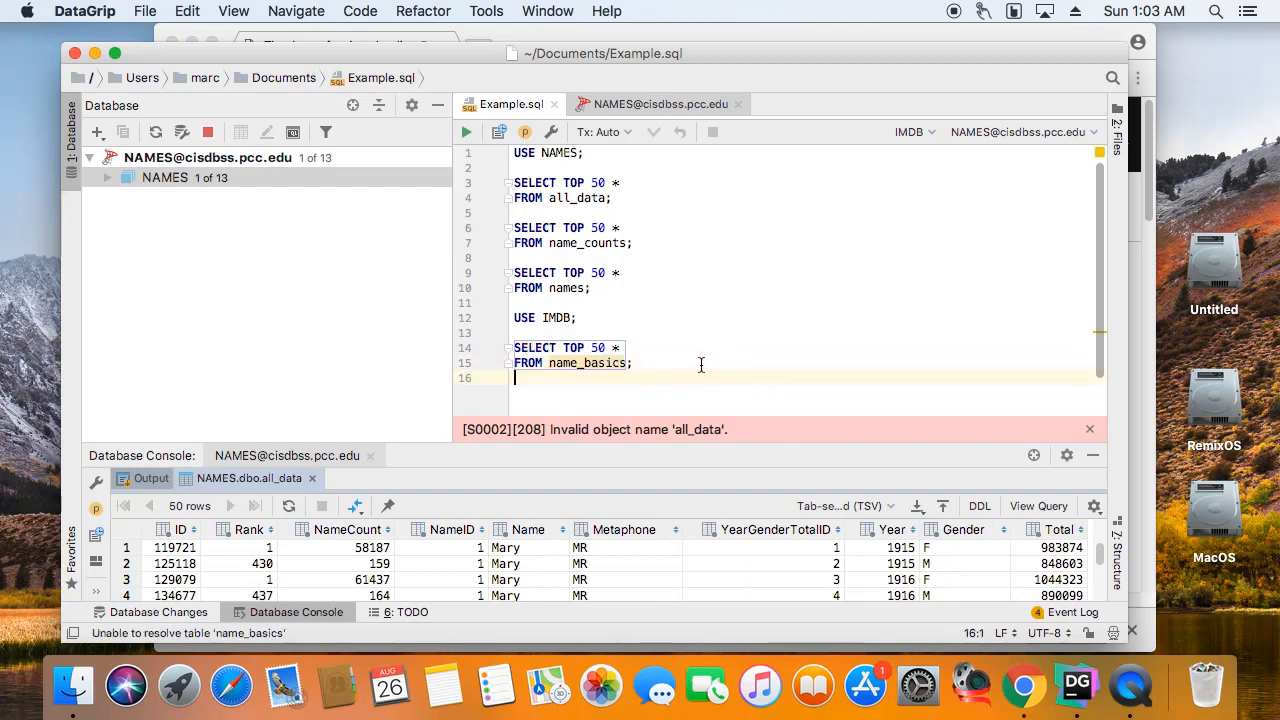
left_click_drag(634, 363, 515, 347)
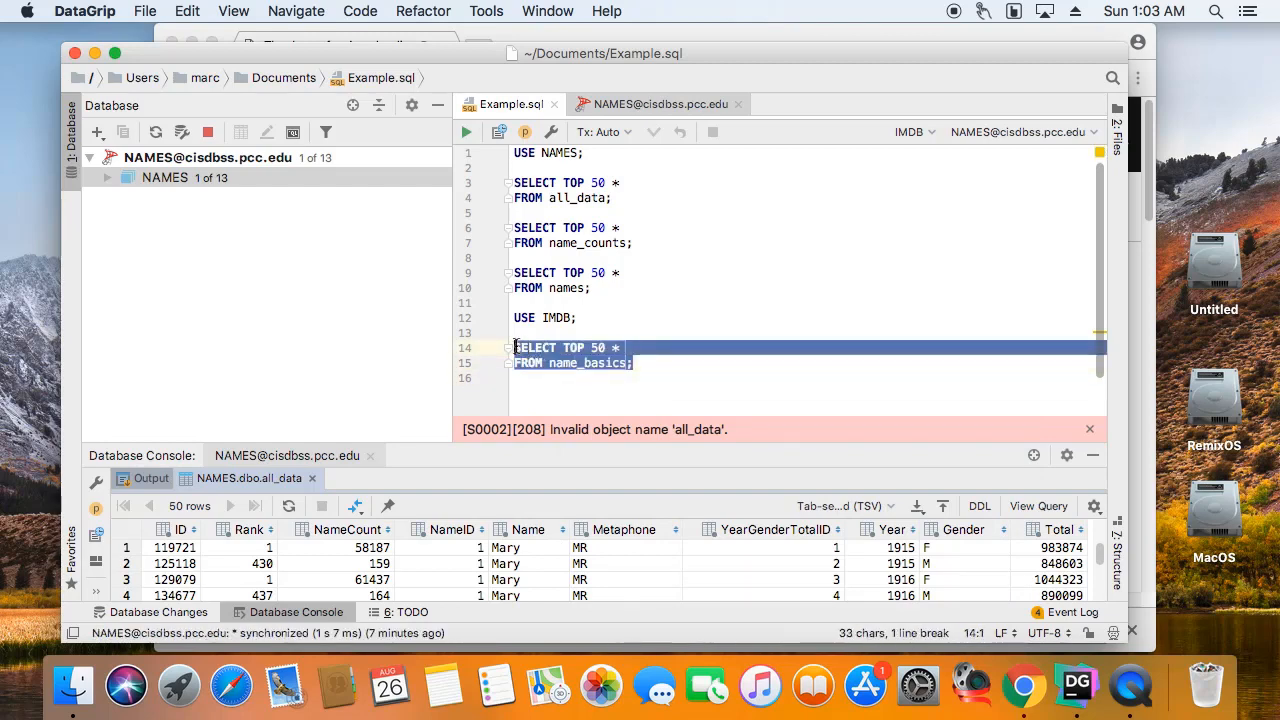
left_click(466, 132)
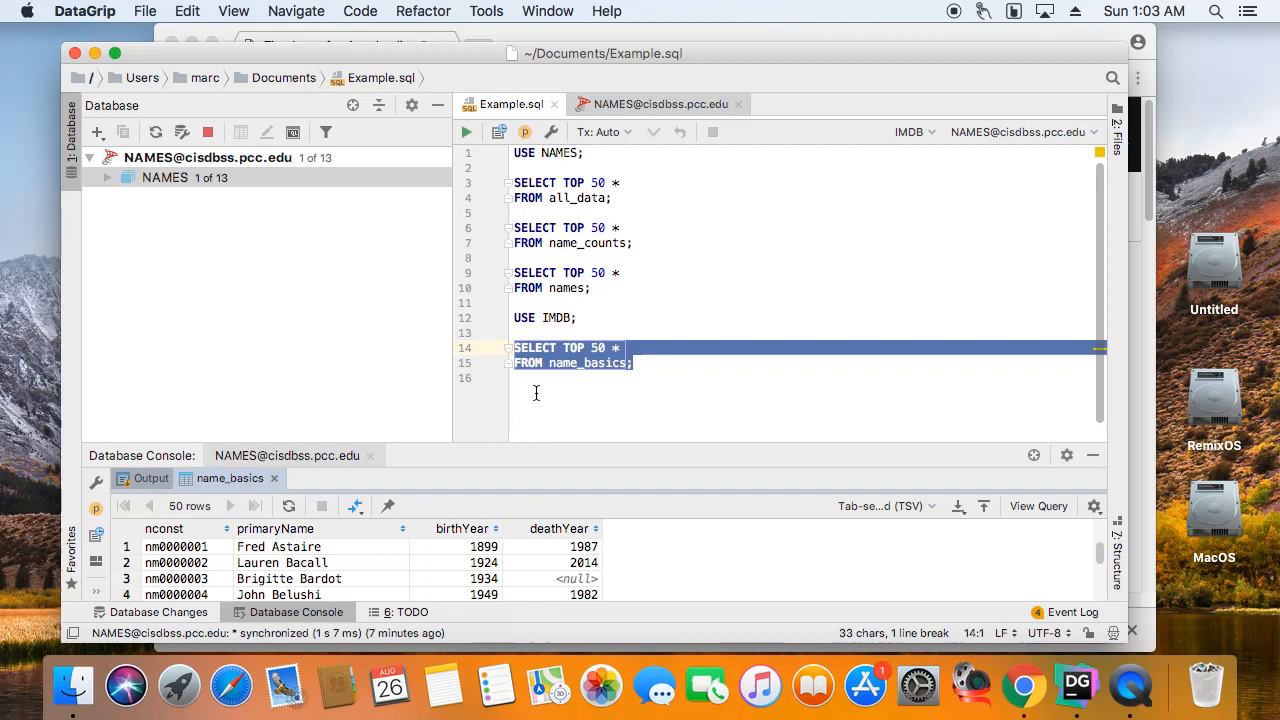
left_click(579, 330)
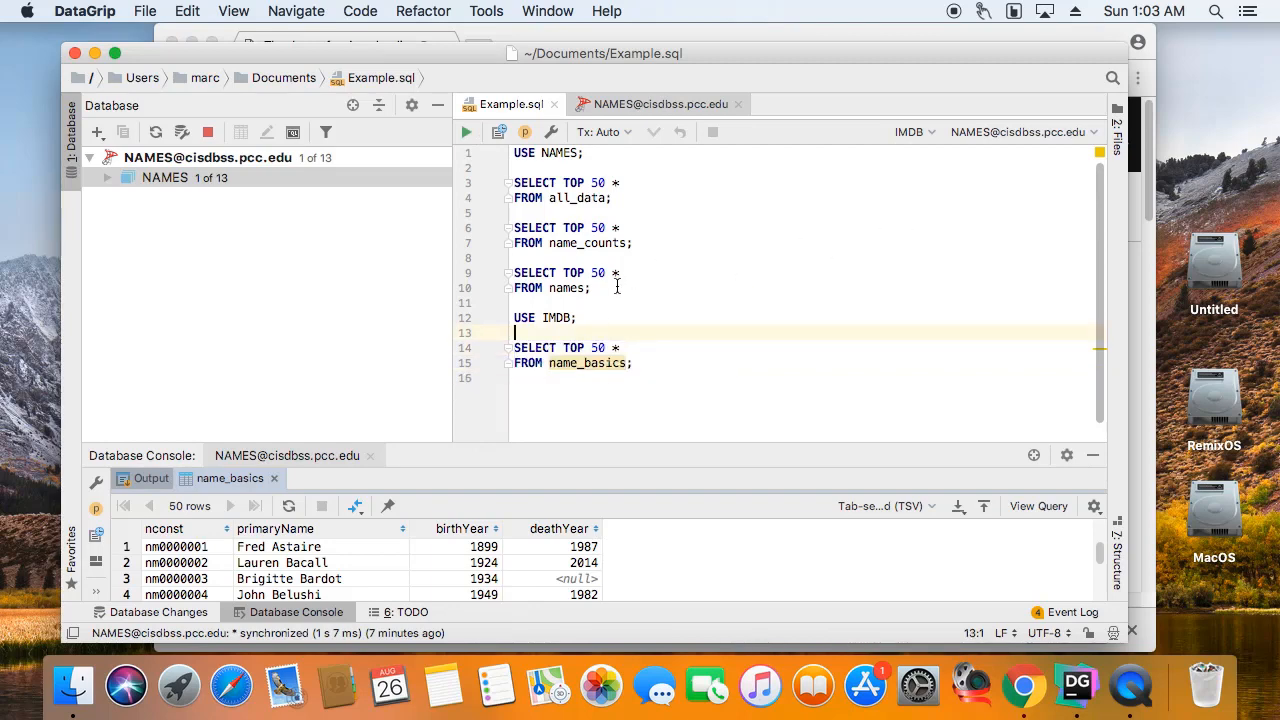
left_click_drag(592, 288, 514, 273)
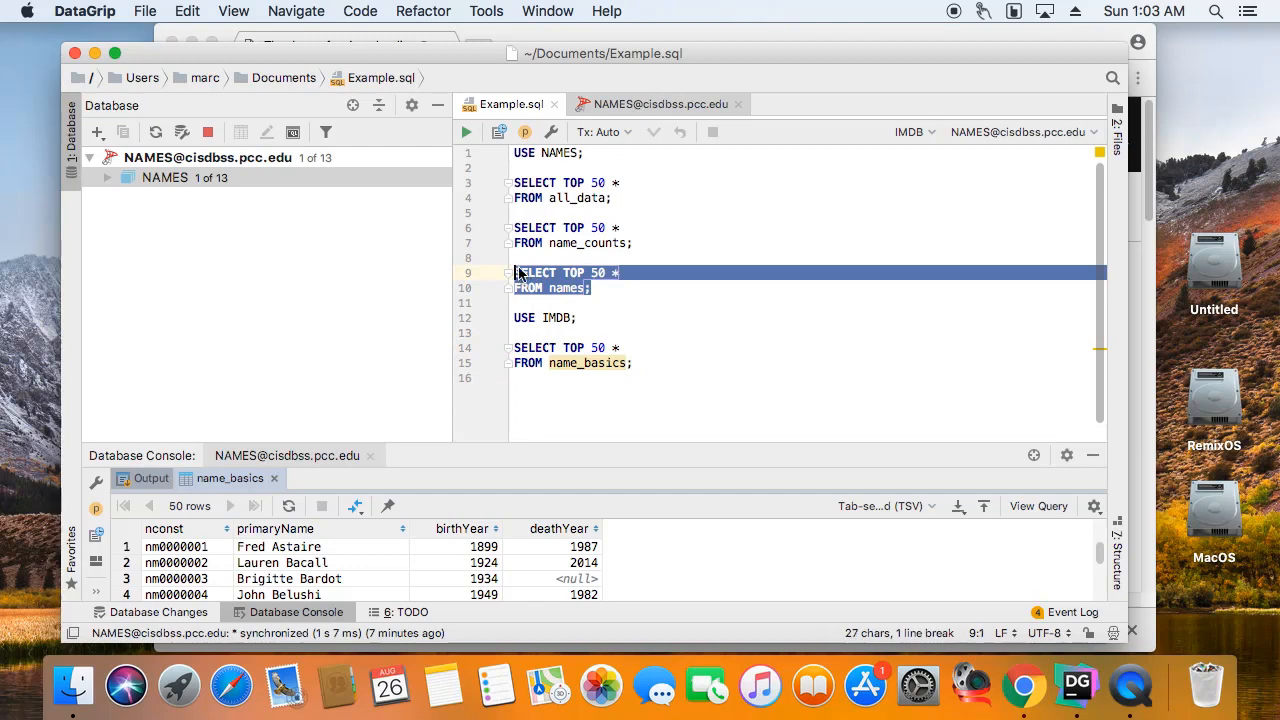
left_click(466, 132)
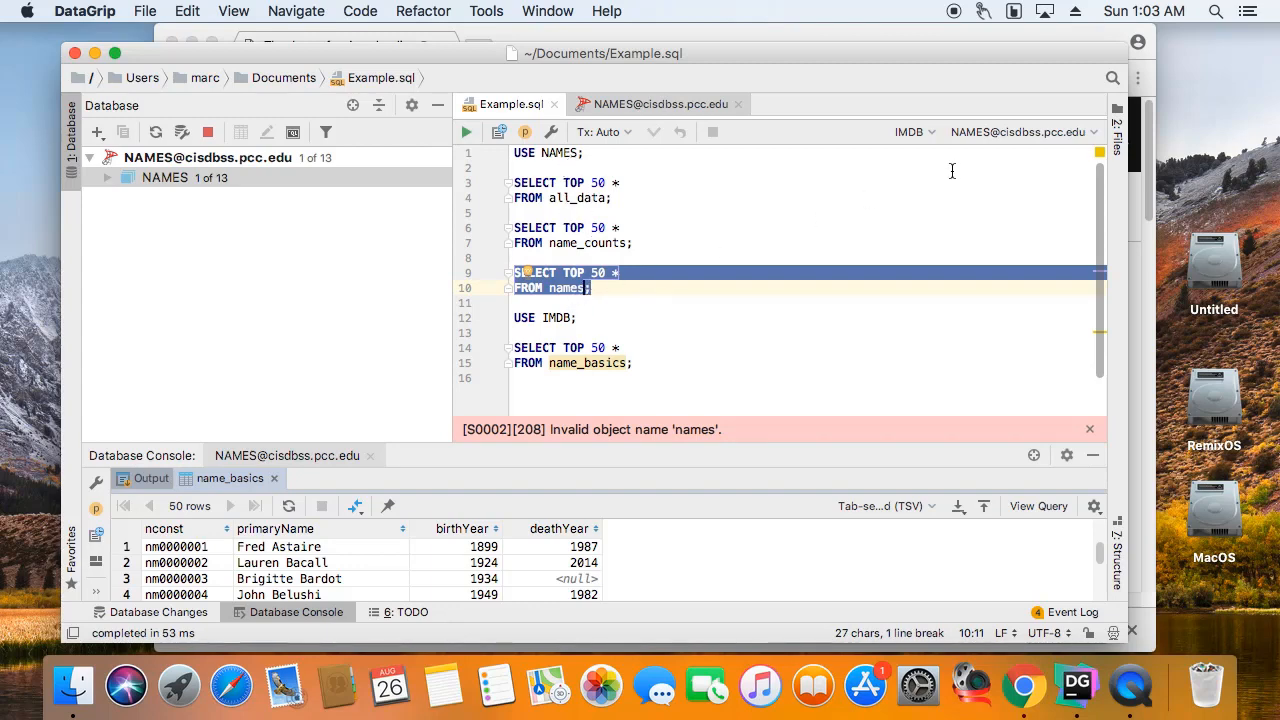
Run USE NAMES to return to the NAMES schema, then rerun the names query for its 50 rows.
left_click(908, 132)
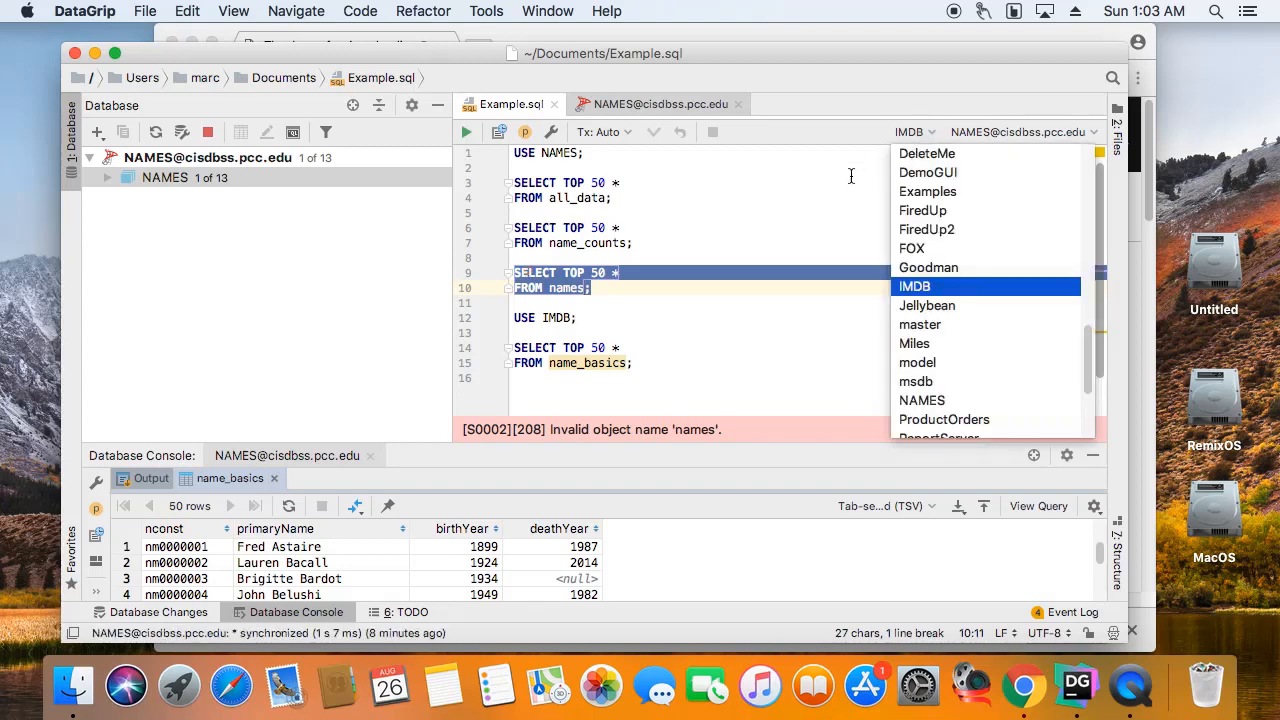
left_click(680, 198)
left_click_drag(583, 153, 514, 153)
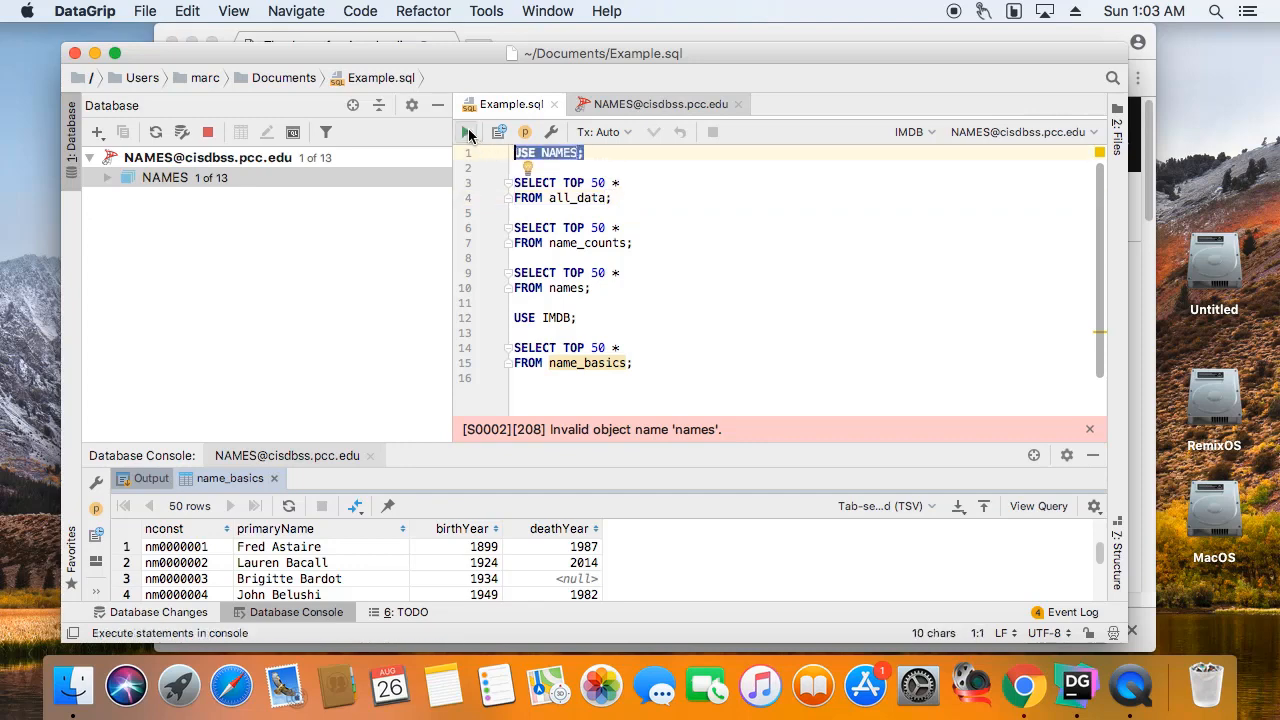
left_click(470, 134)
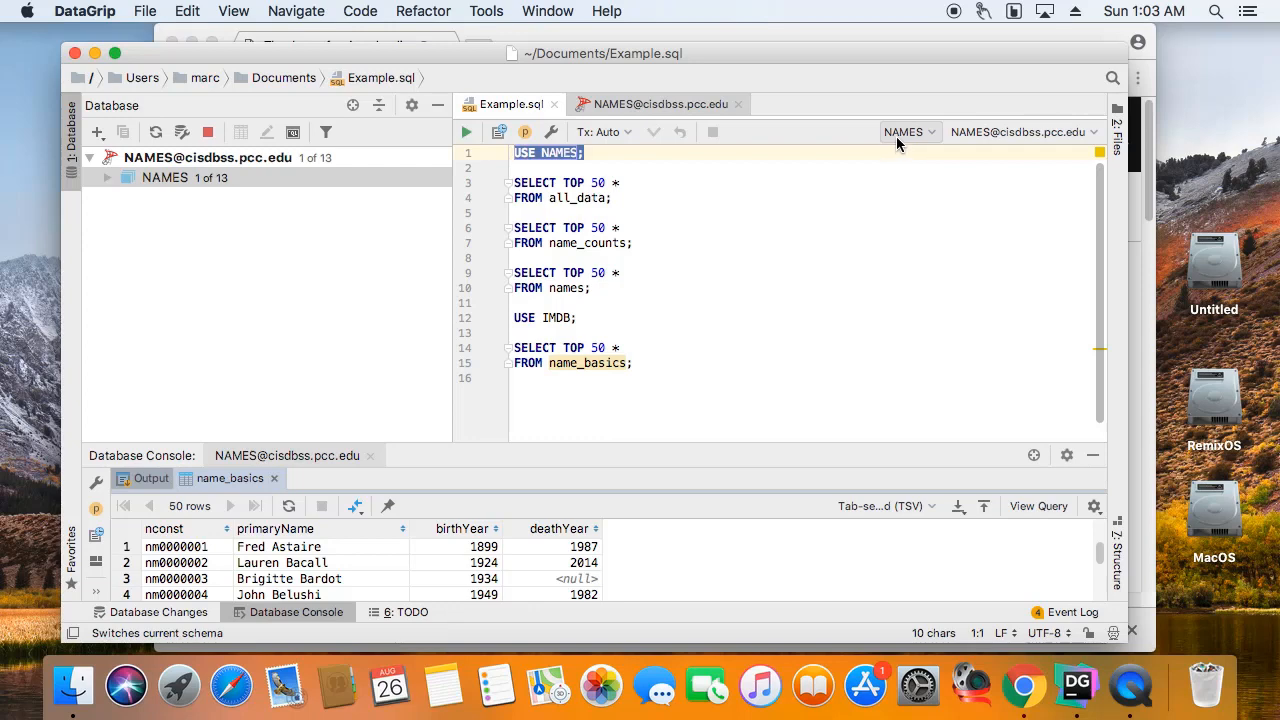
mouse_move(592, 288)
left_mouse_down()
mouse_move(570, 273)
mouse_move(514, 272)
left_mouse_up()
left_click(466, 132)
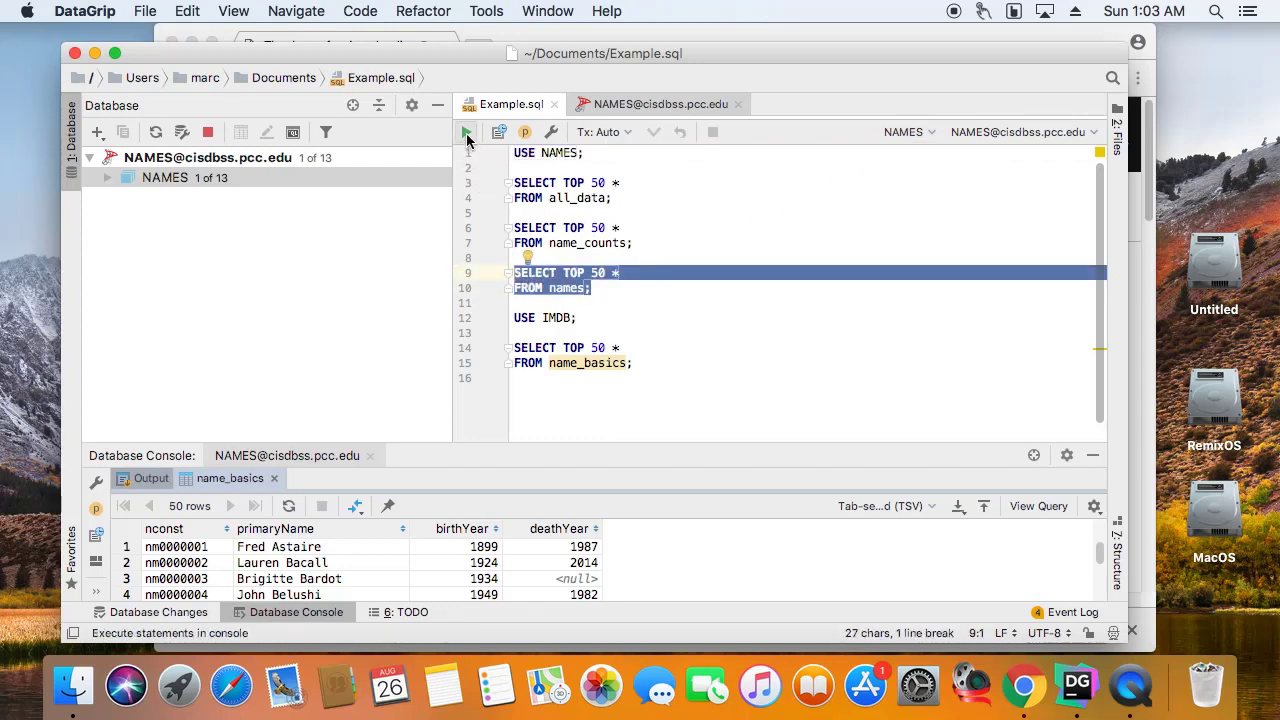
left_click(700, 317)
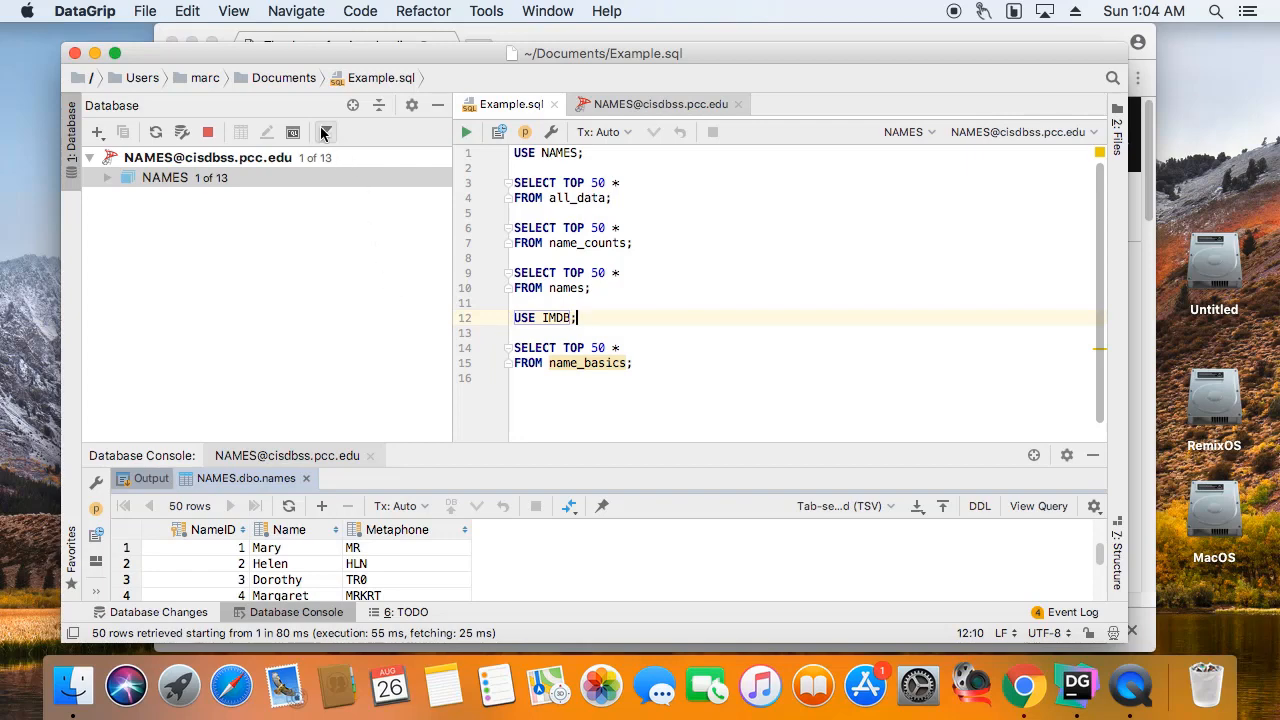
Run all statements in the script together and browse each query's result tab.
left_click(466, 132)
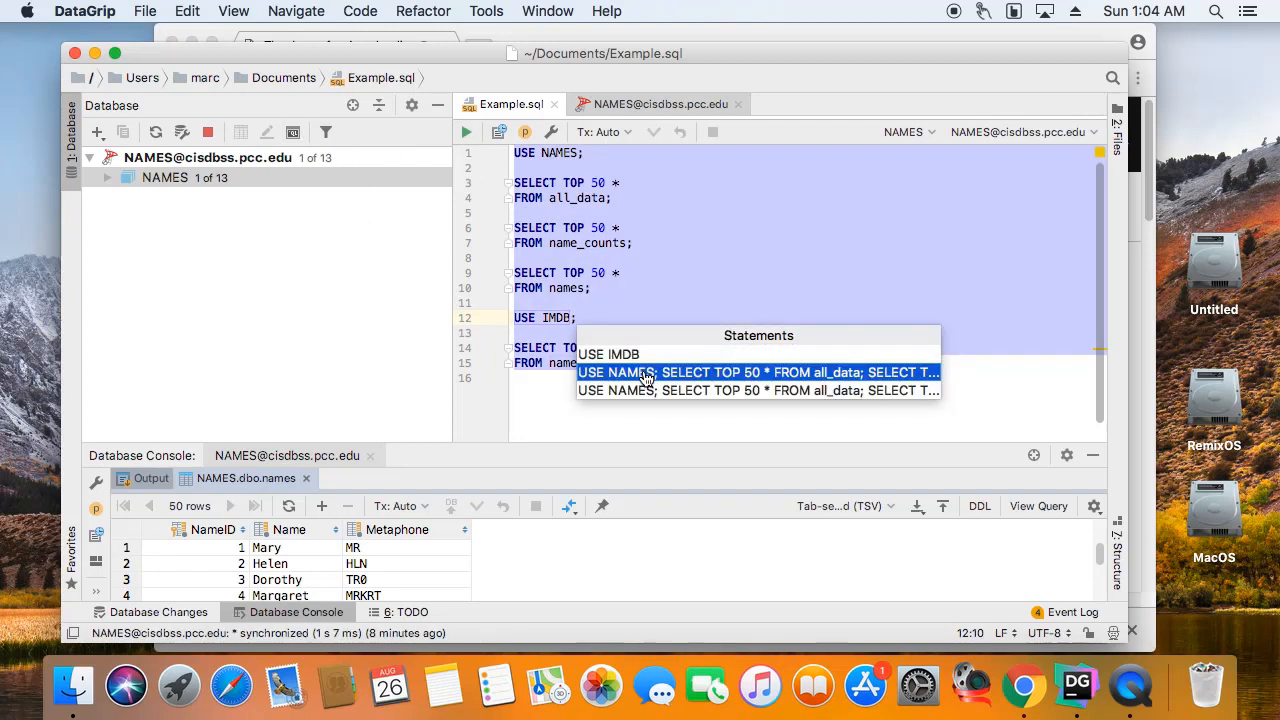
left_click(647, 377)
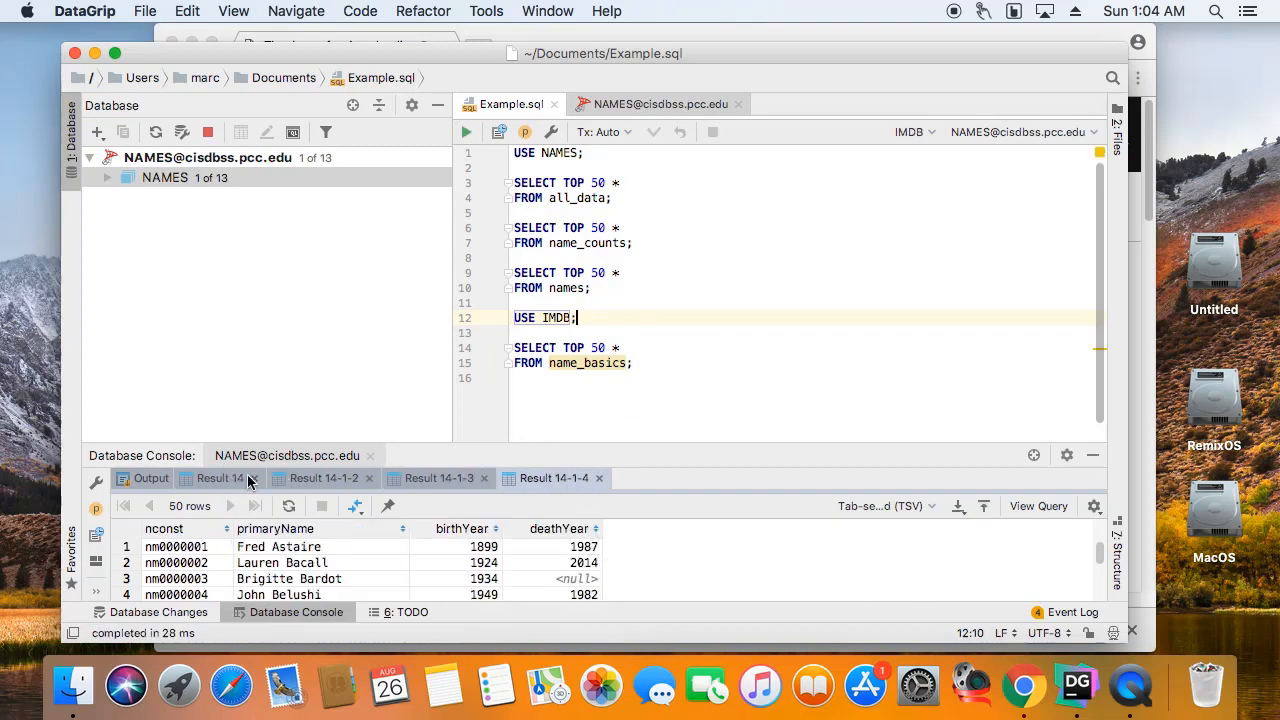
left_click(222, 478)
left_click(322, 478)
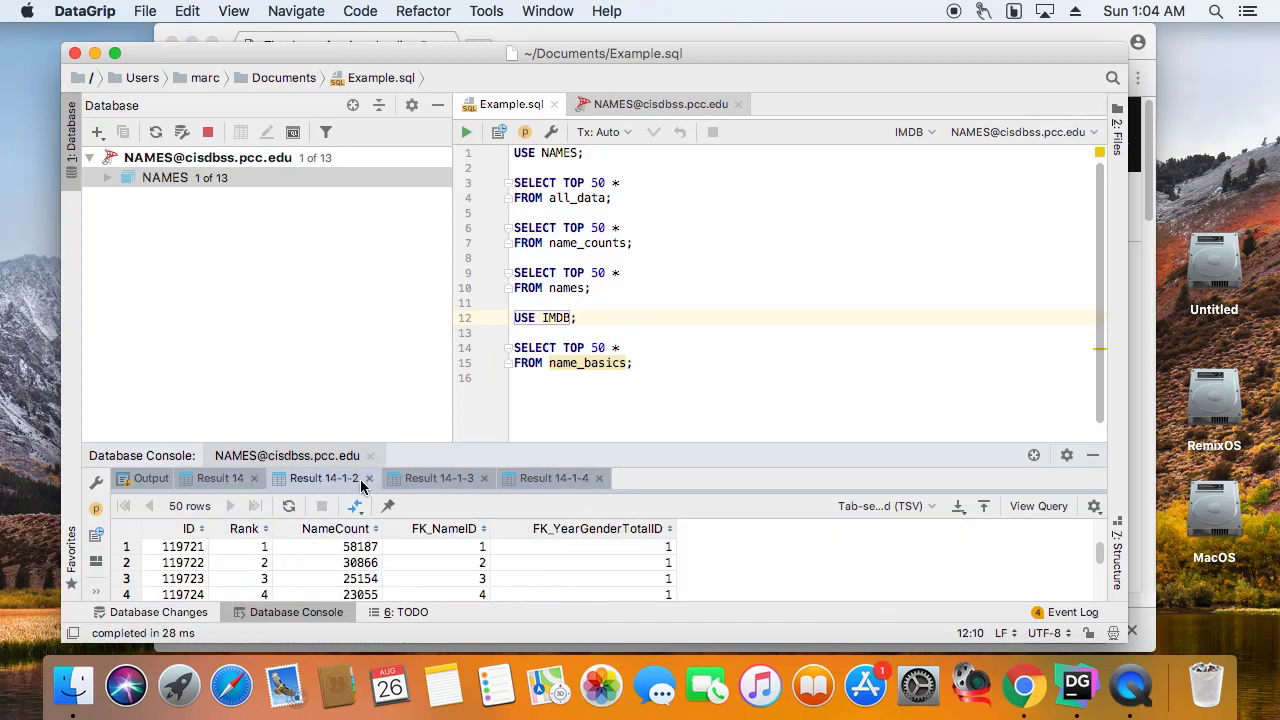
left_click(438, 478)
left_click(545, 478)
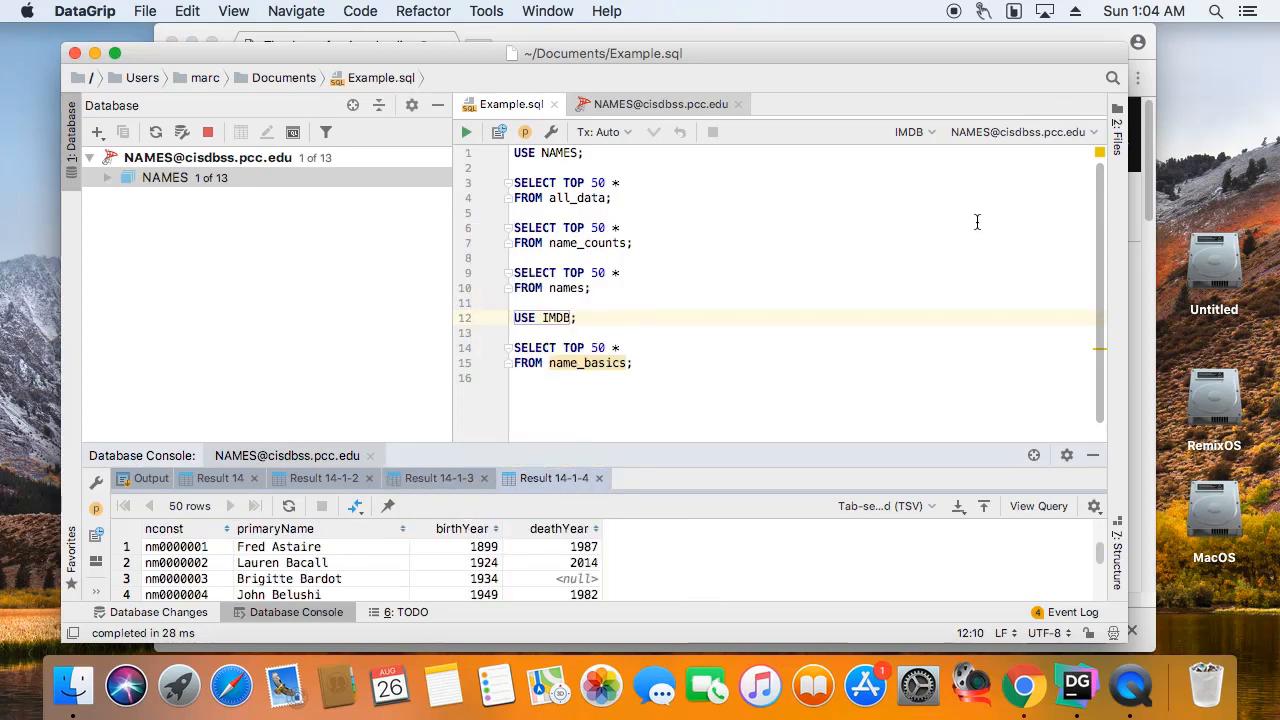
left_click(760, 361)
Start a new query SELECT TOP 50 * FROM below the name_basics one, table not yet chosen.
key("Return")
key("Return")
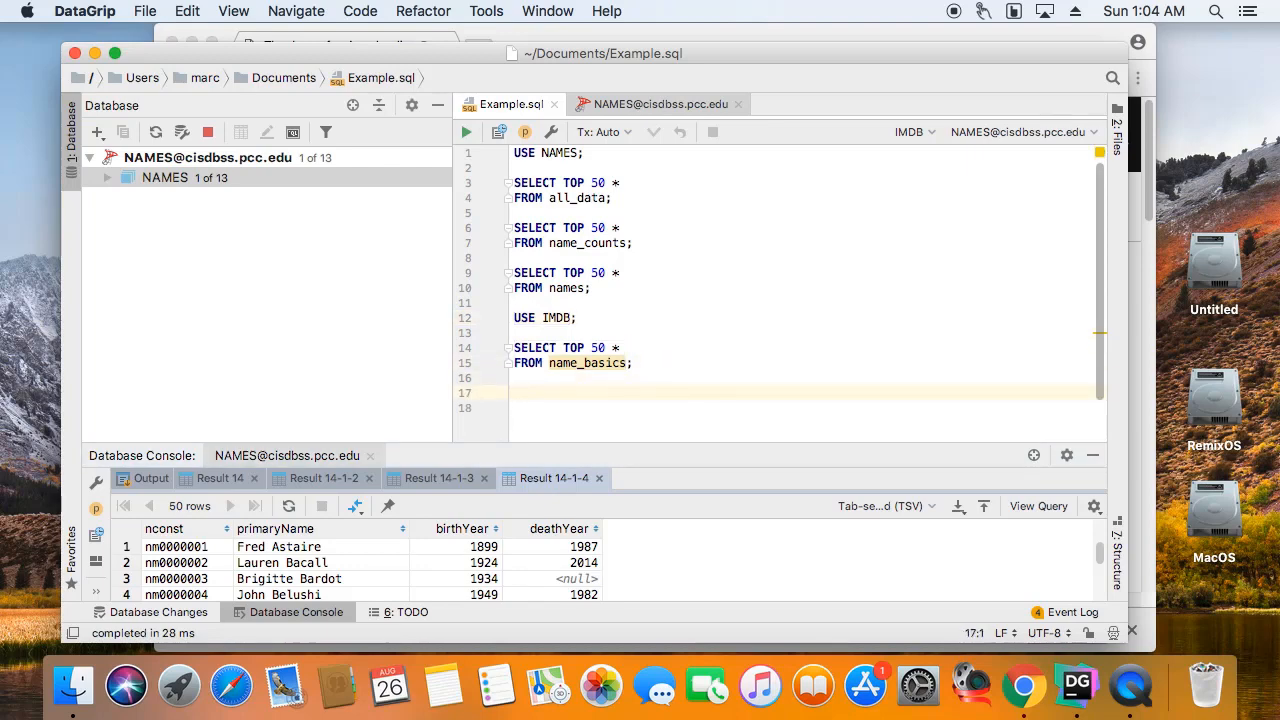
type("SELECT TOP")
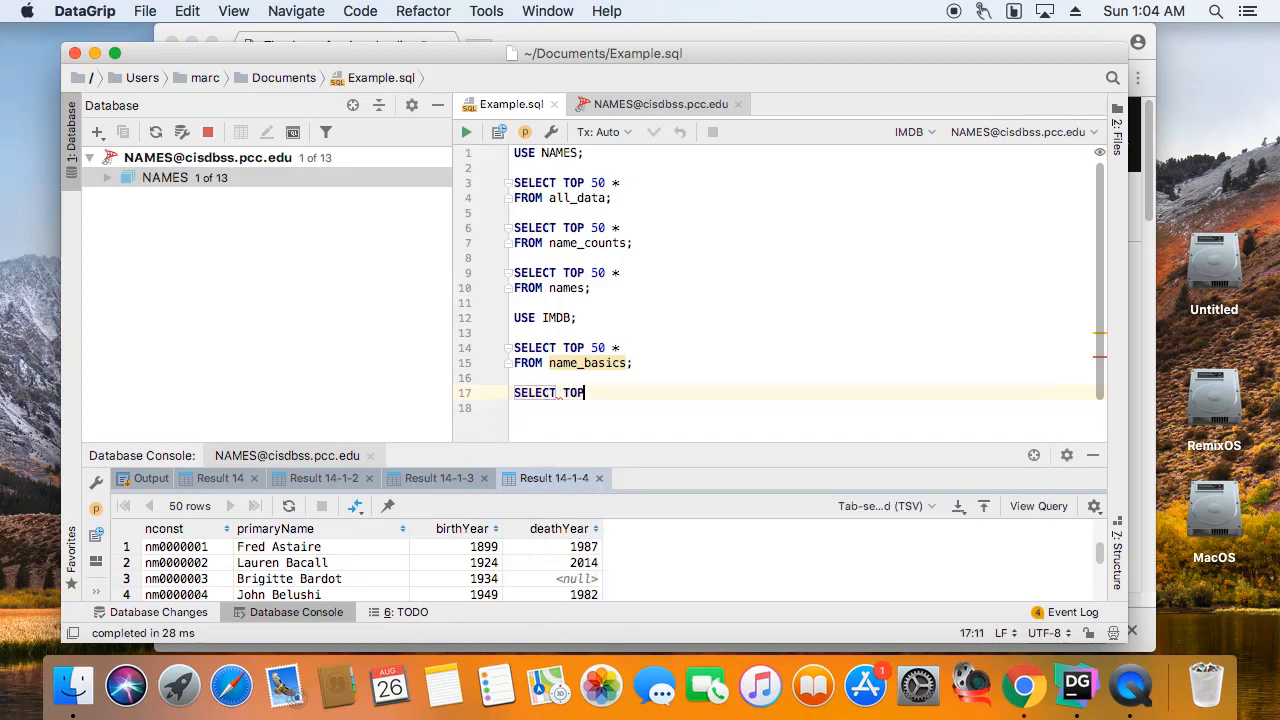
type(" 50 *")
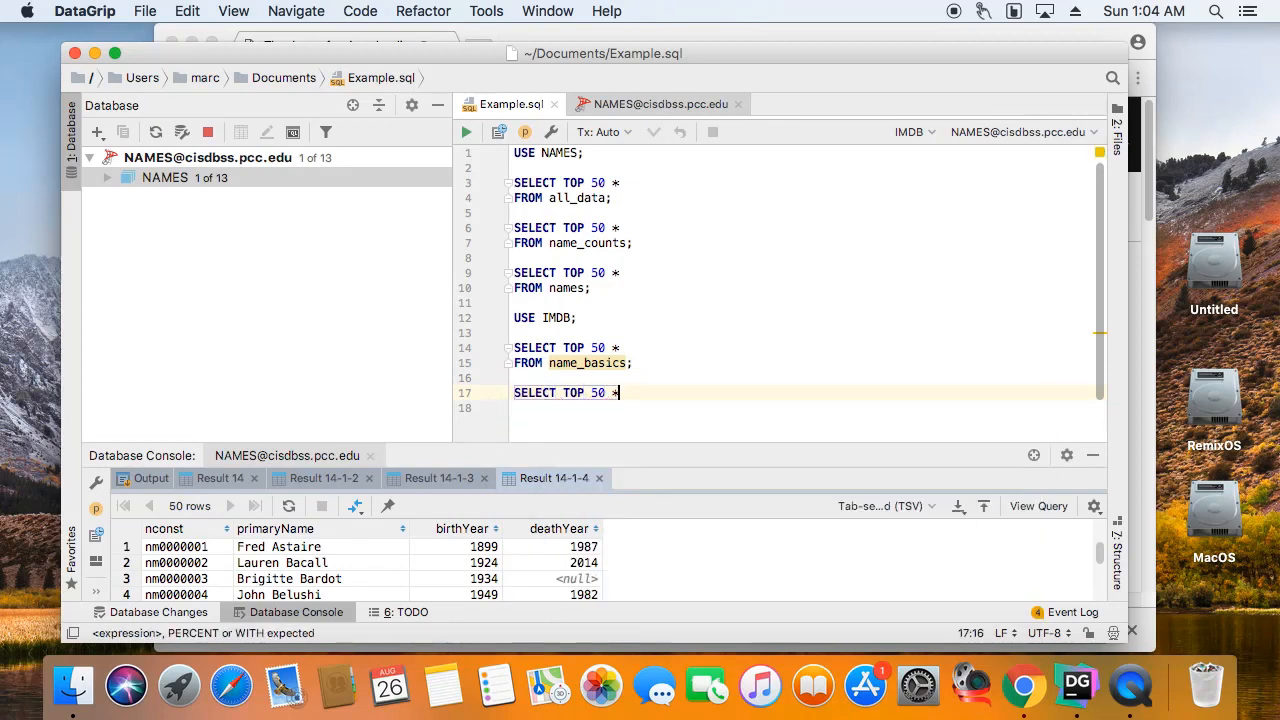
key("Return")
type("FROM")
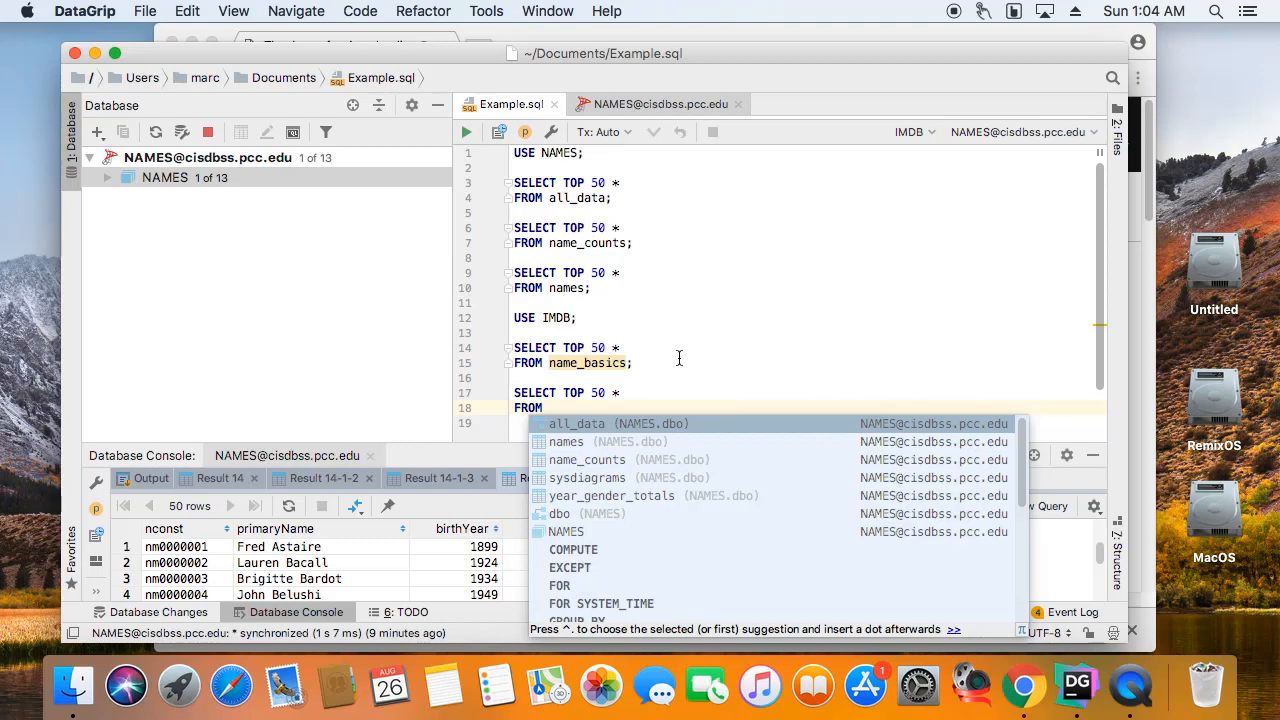
key("Escape")
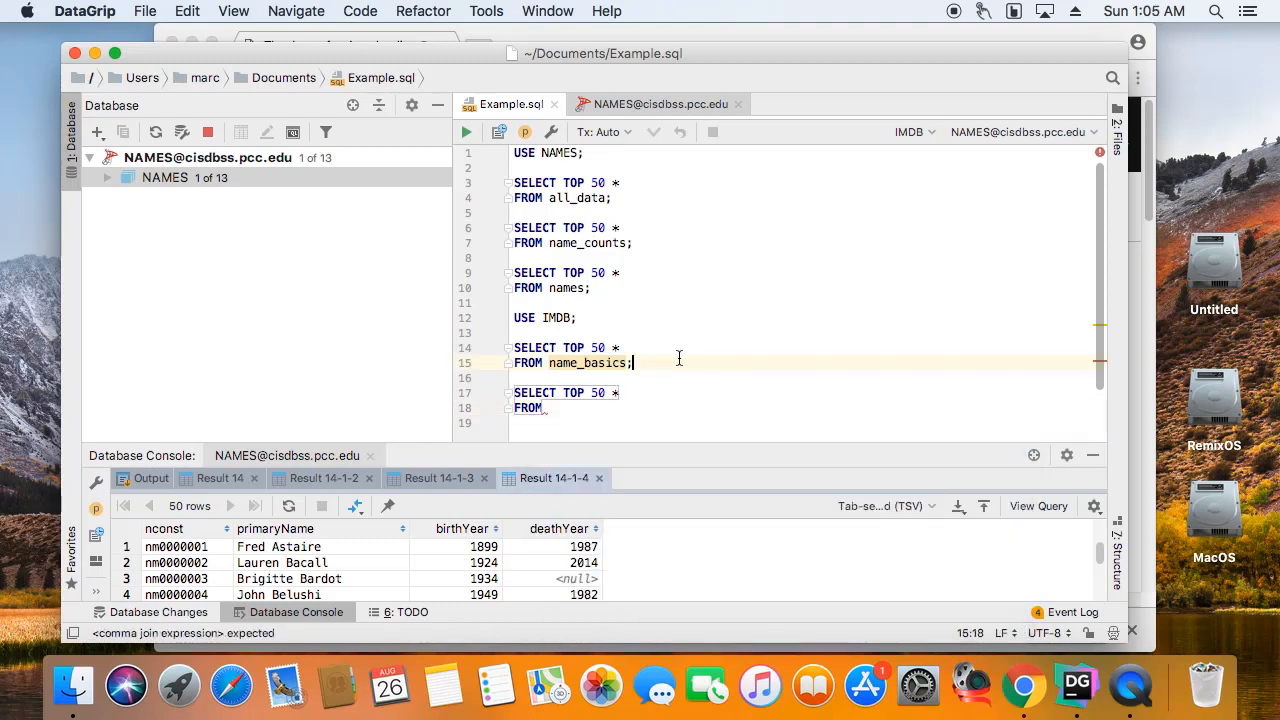
left_click(661, 356)
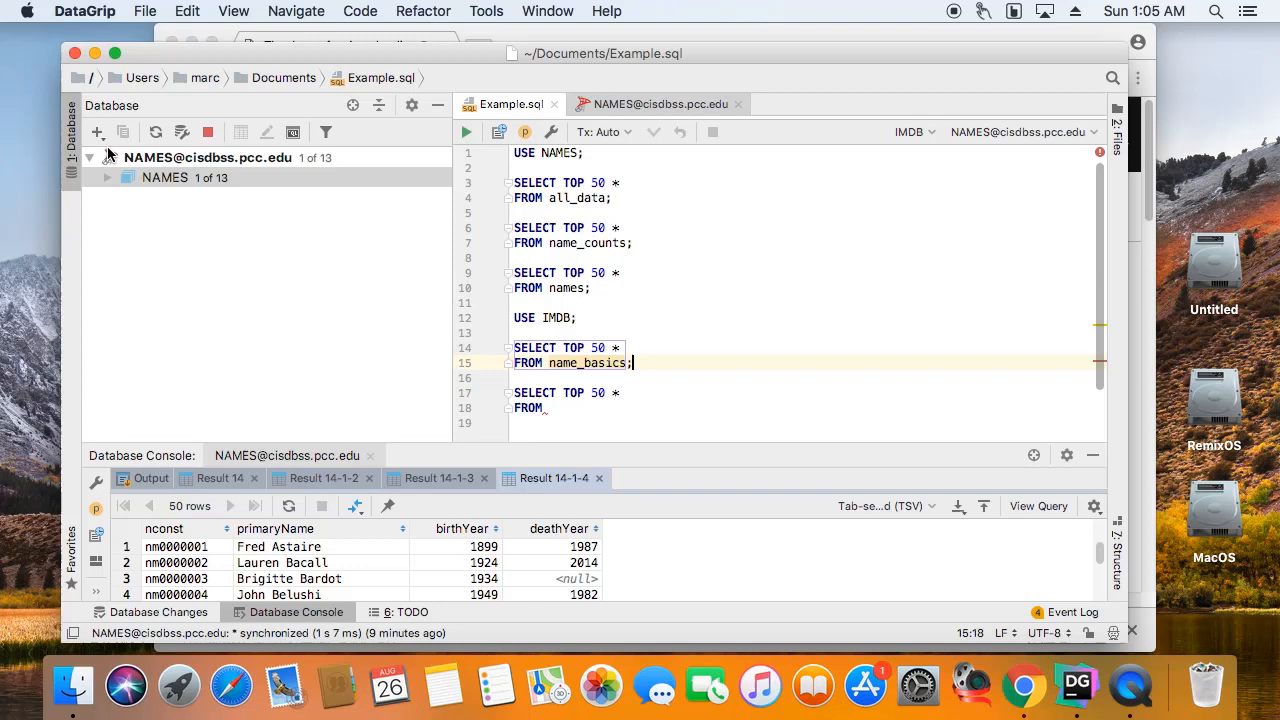
Create a SQL Server data source with host cisdbss.pcc.edu, database IMDB, user and password.
left_click(98, 133)
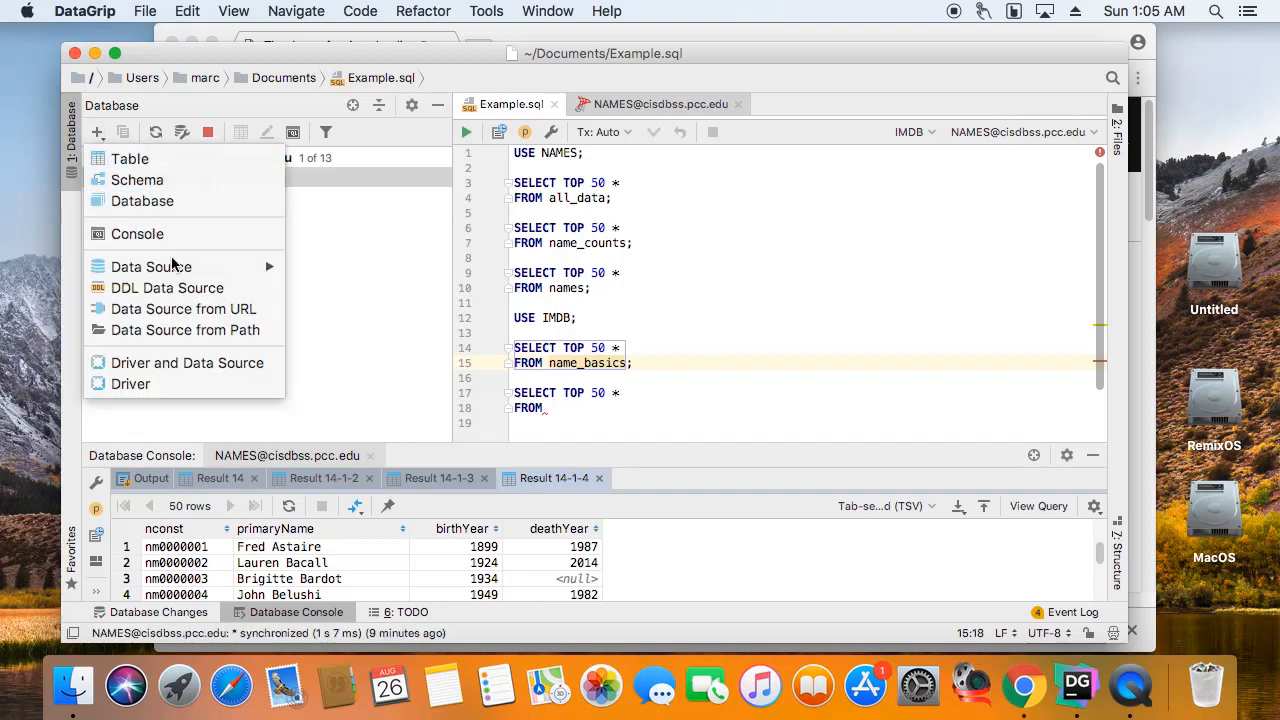
mouse_move(151, 267)
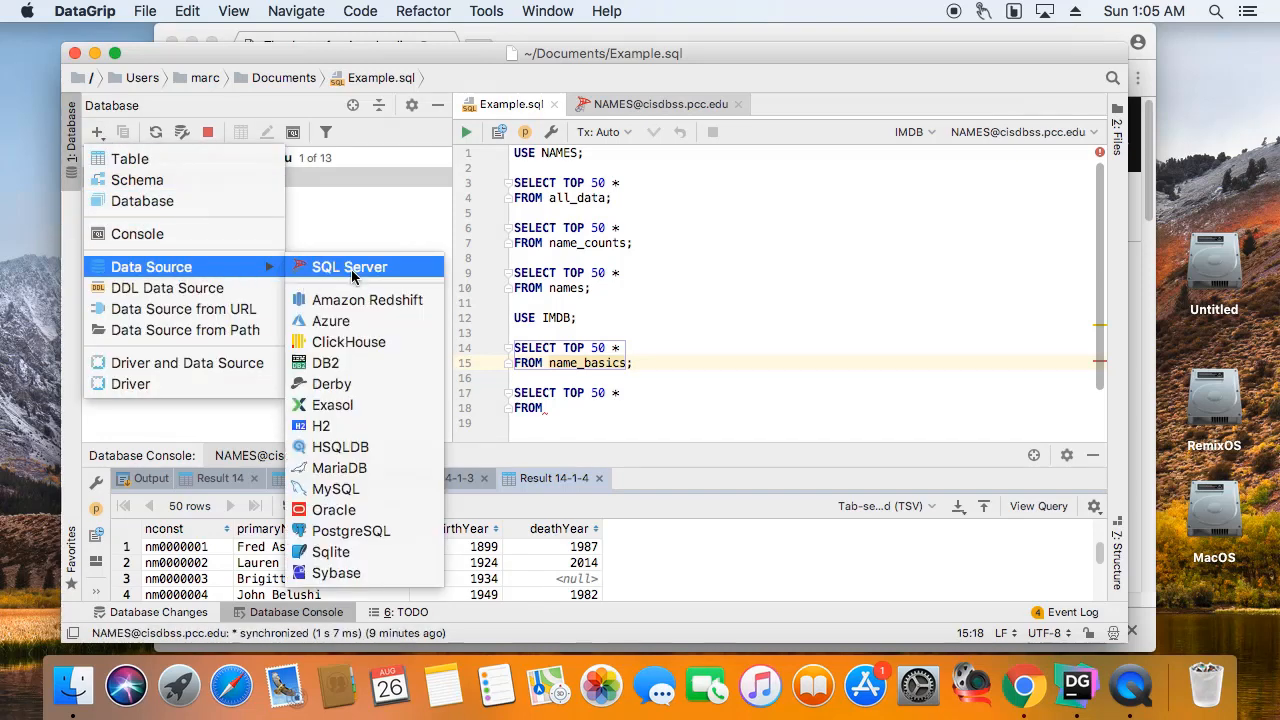
left_click(349, 267)
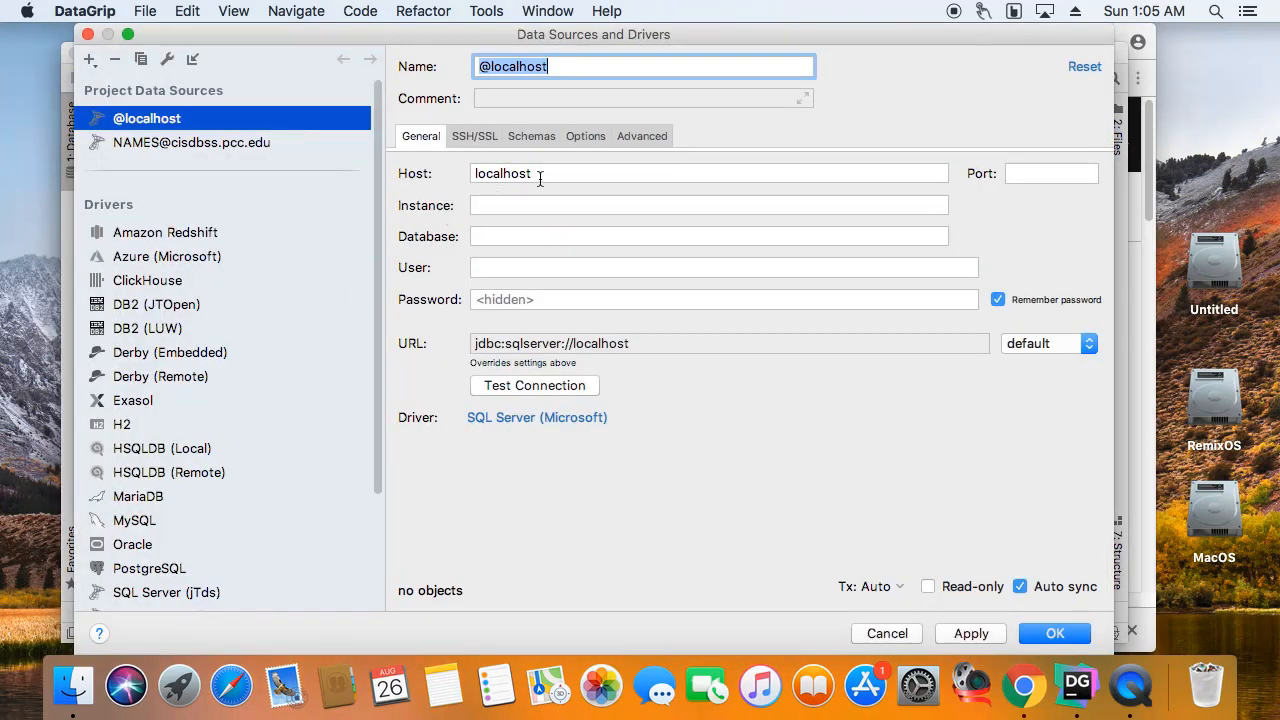
left_click_drag(548, 175, 427, 165)
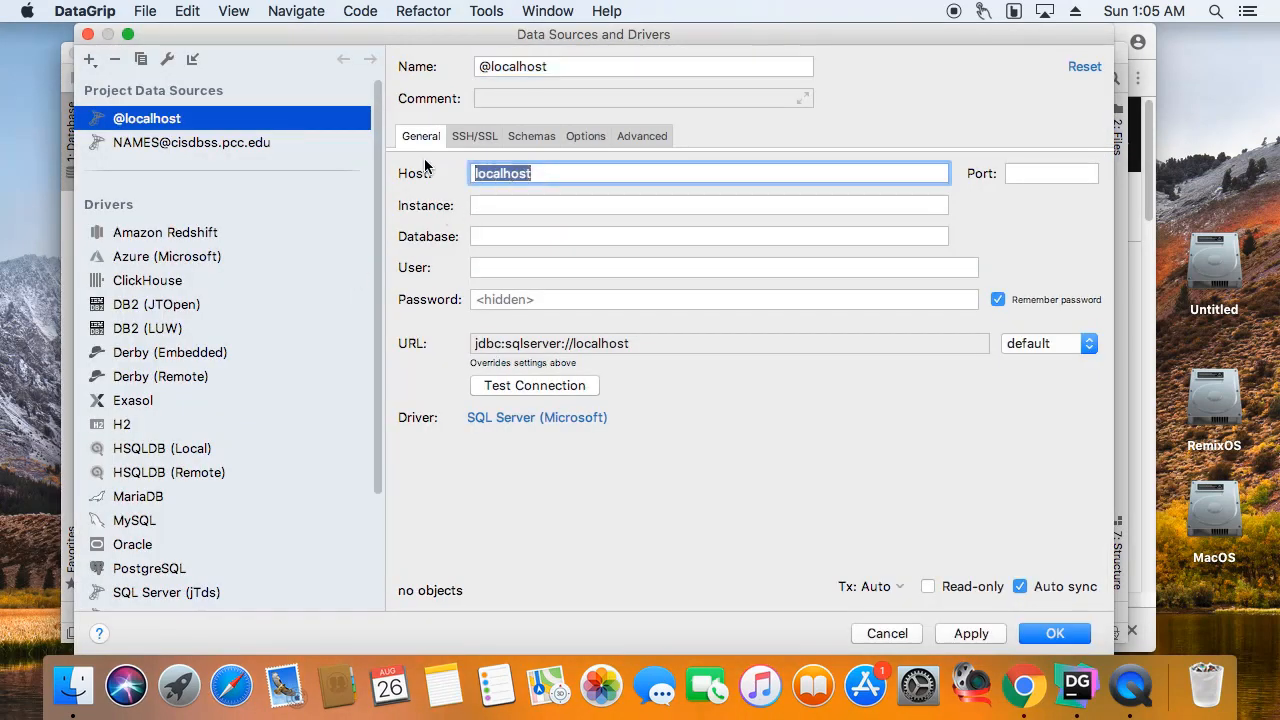
type("cisdbss.")
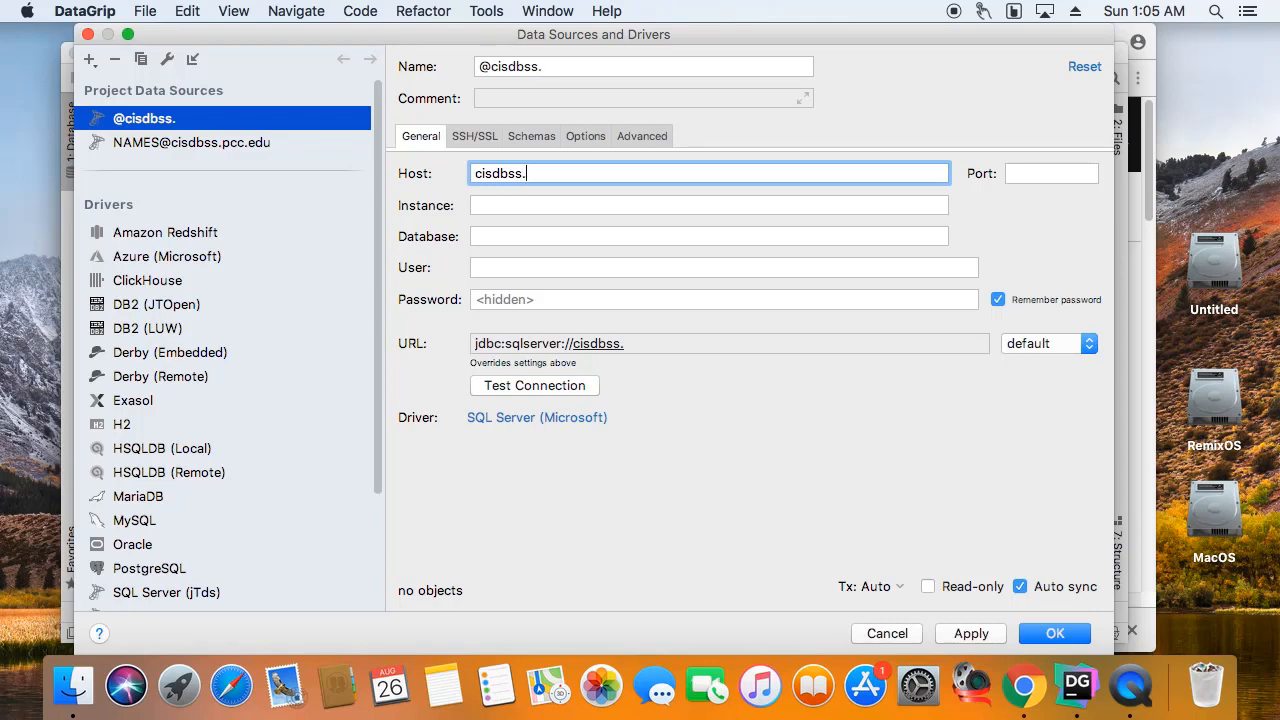
type("pcc.edu")
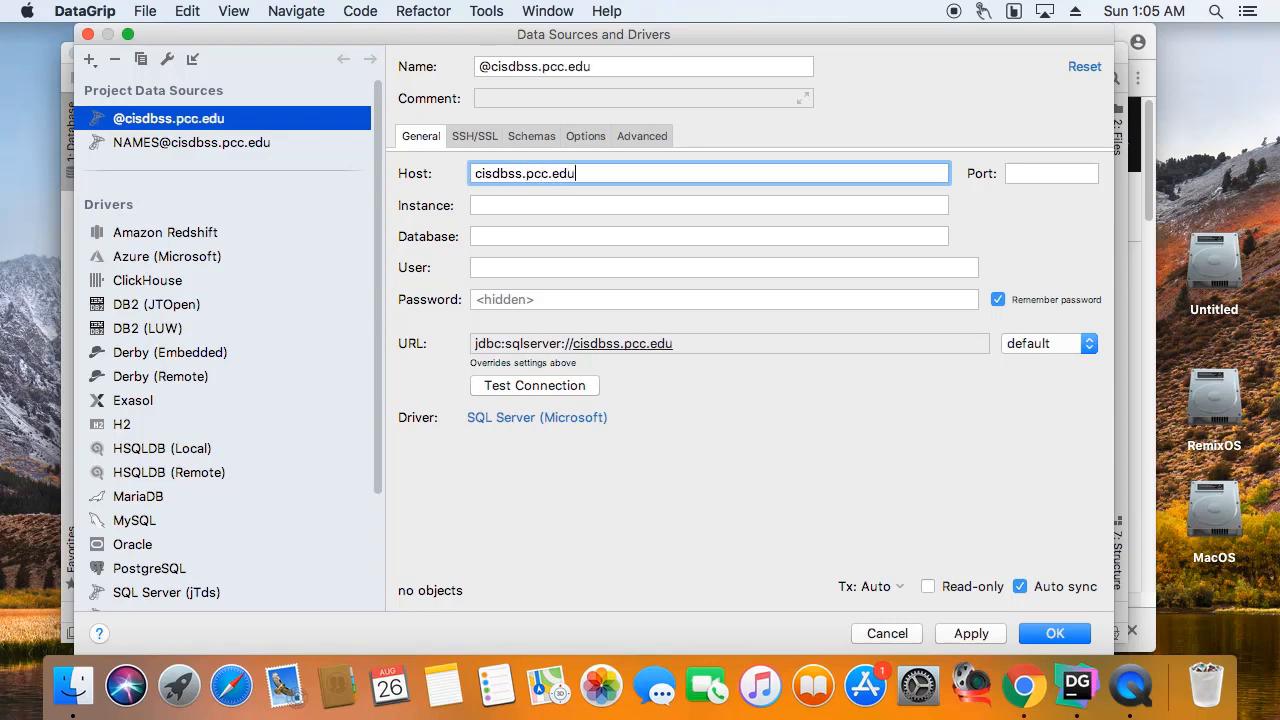
key("Tab")
key("Tab")
key("Tab")
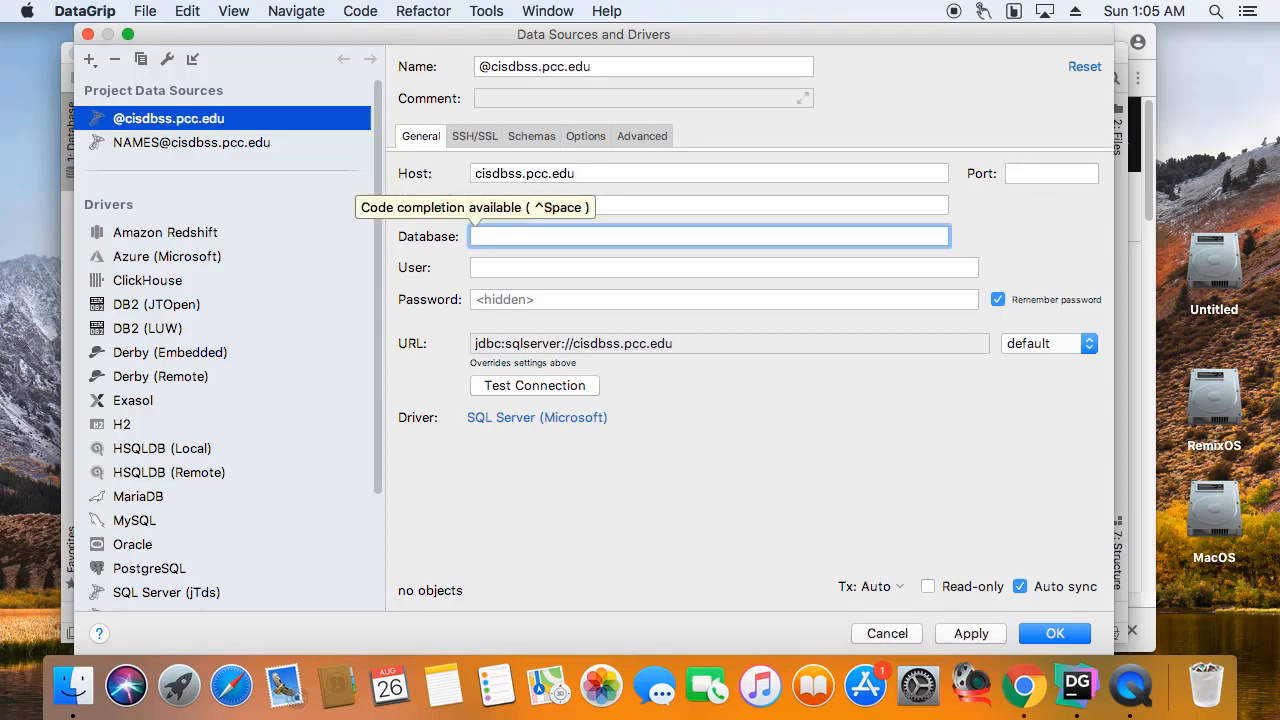
type("lIMDB")
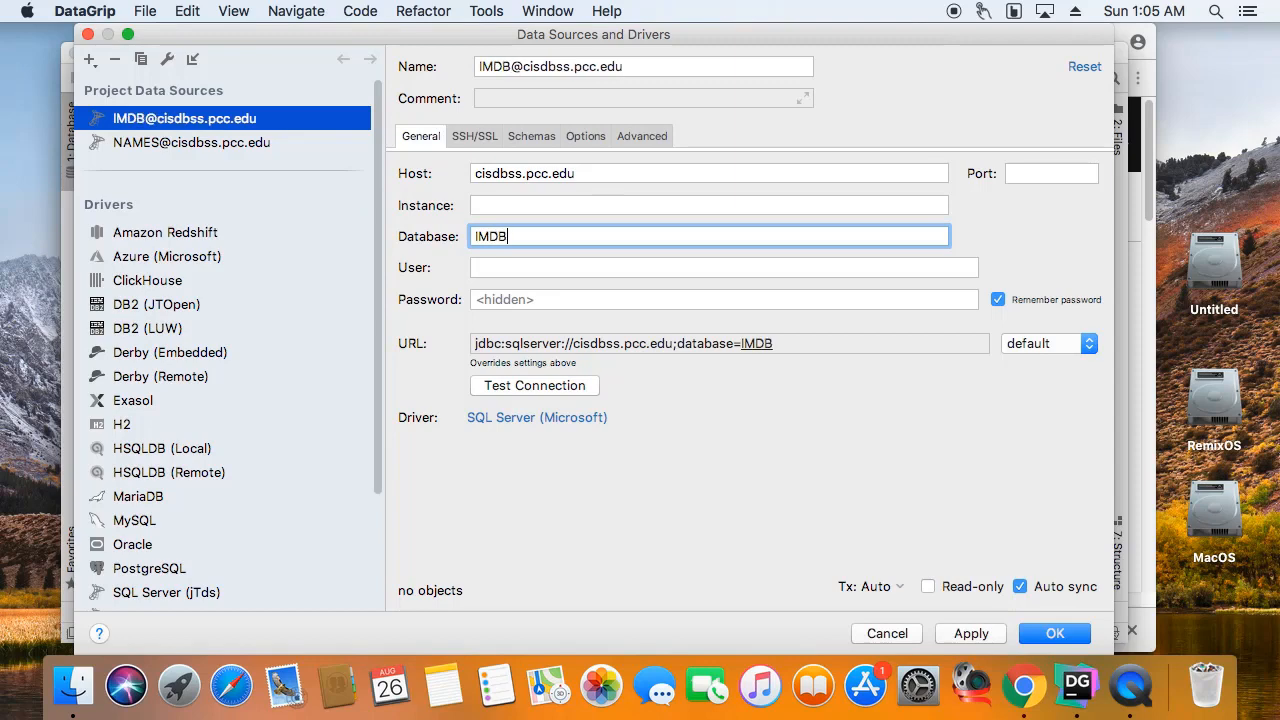
key("Tab")
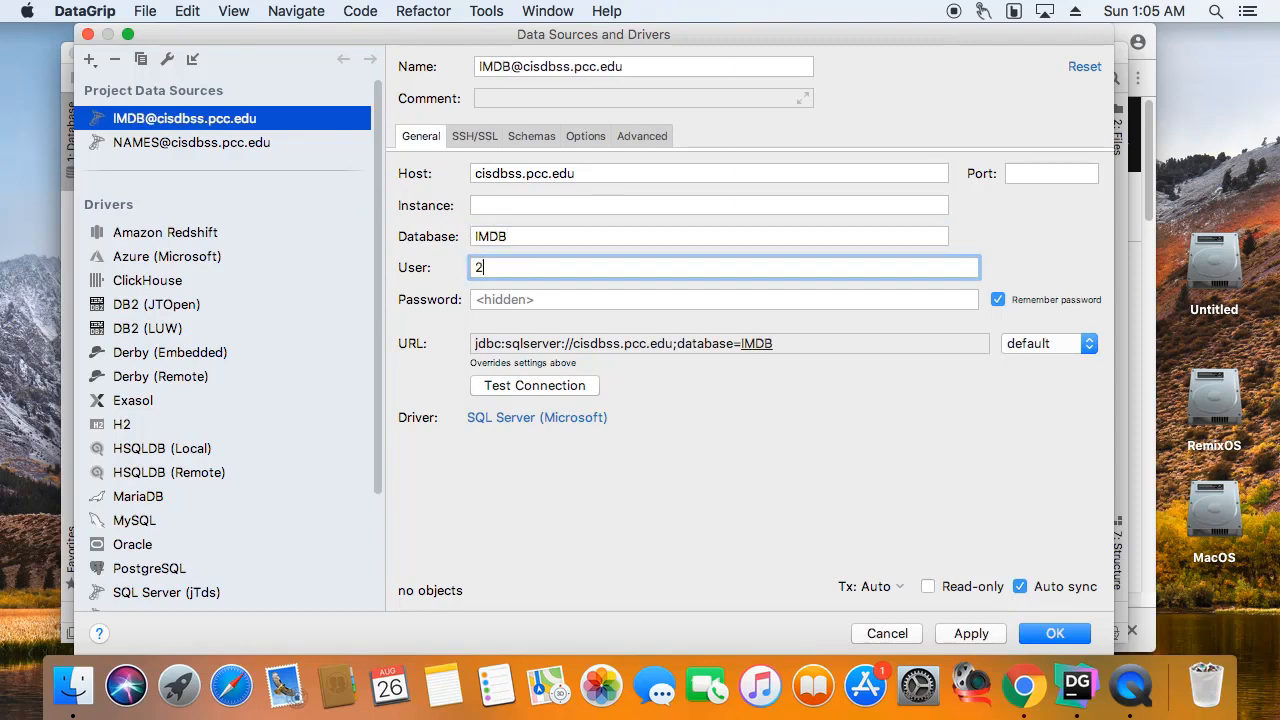
key("Tab")
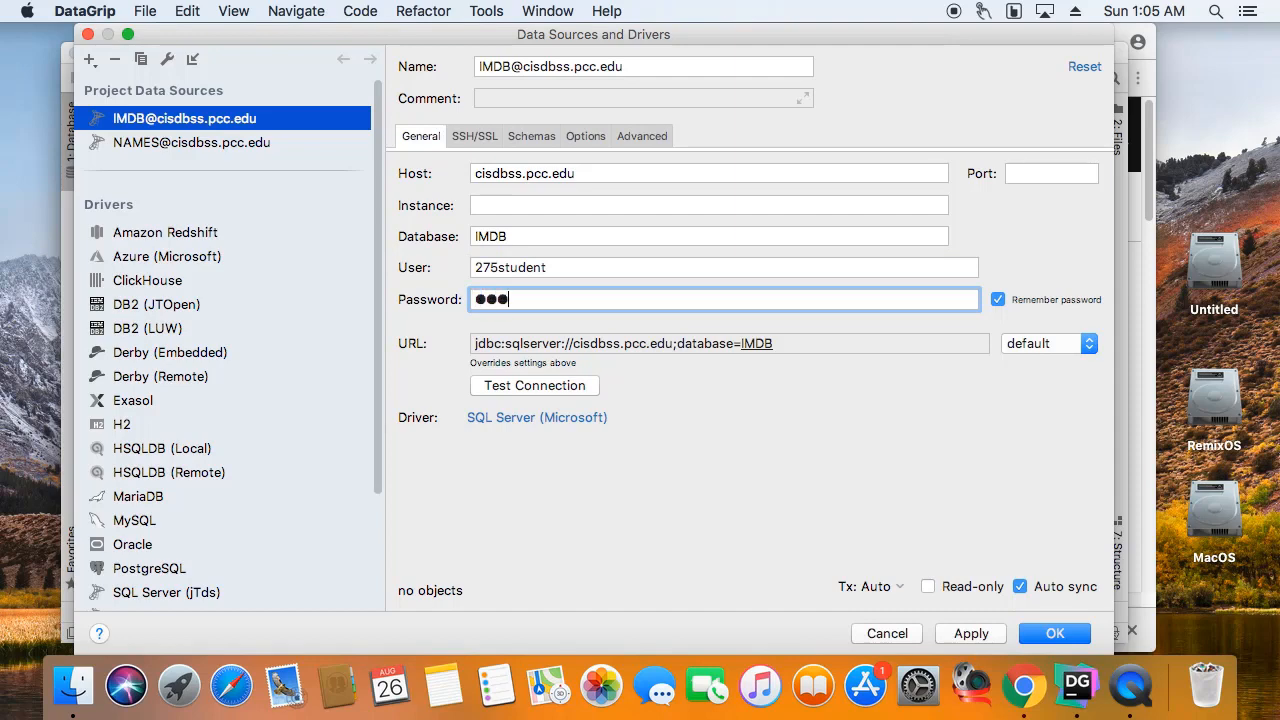
type("student")
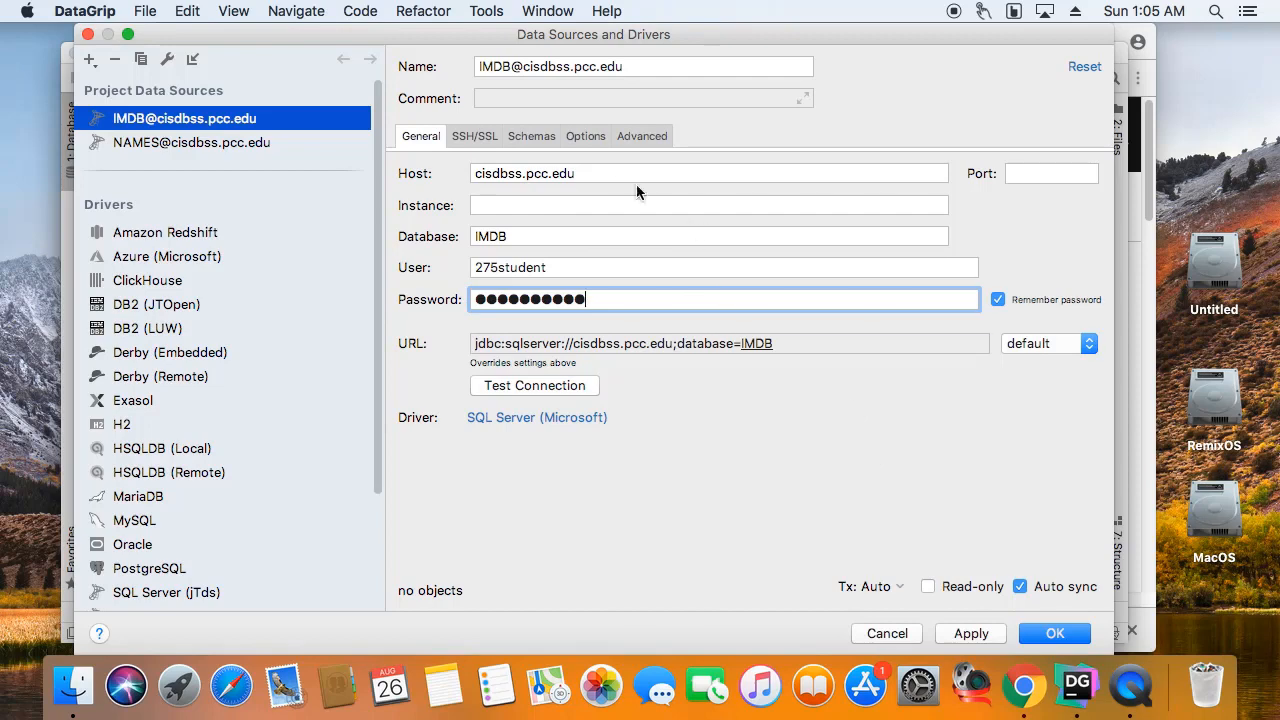
Review the Schemas settings and save the new IMDB connection.
left_click(553, 140)
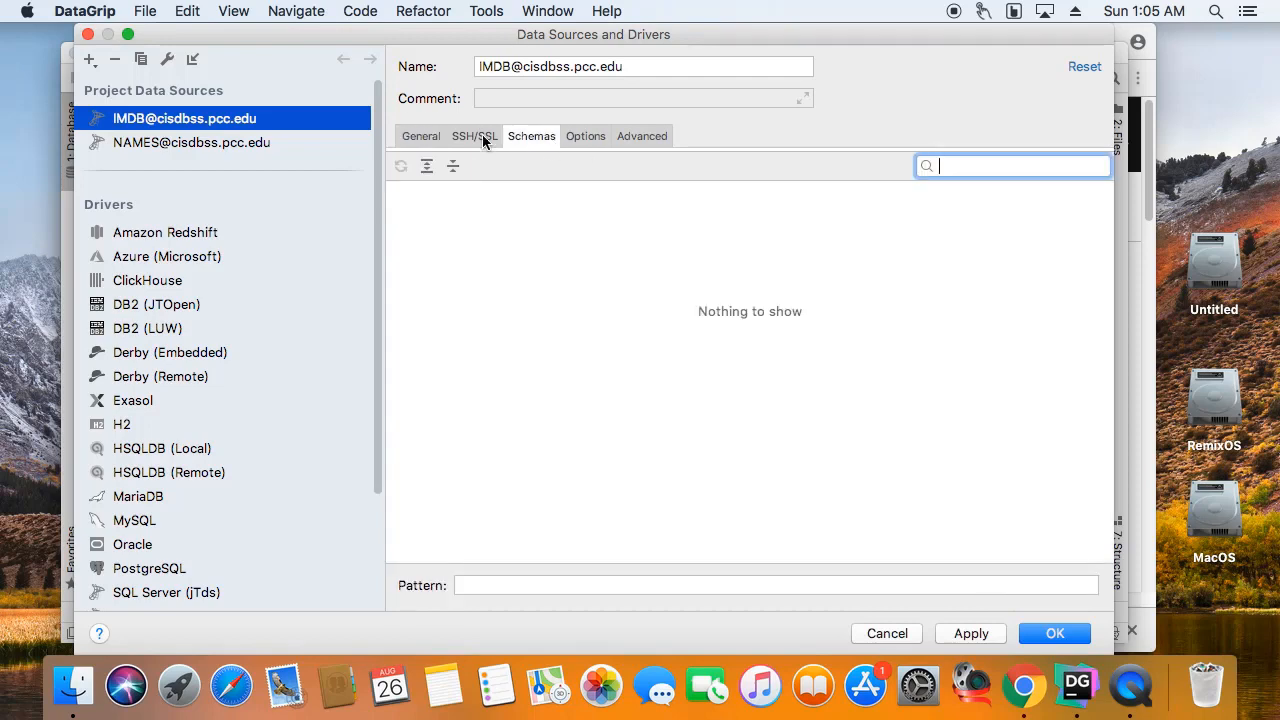
left_click(422, 136)
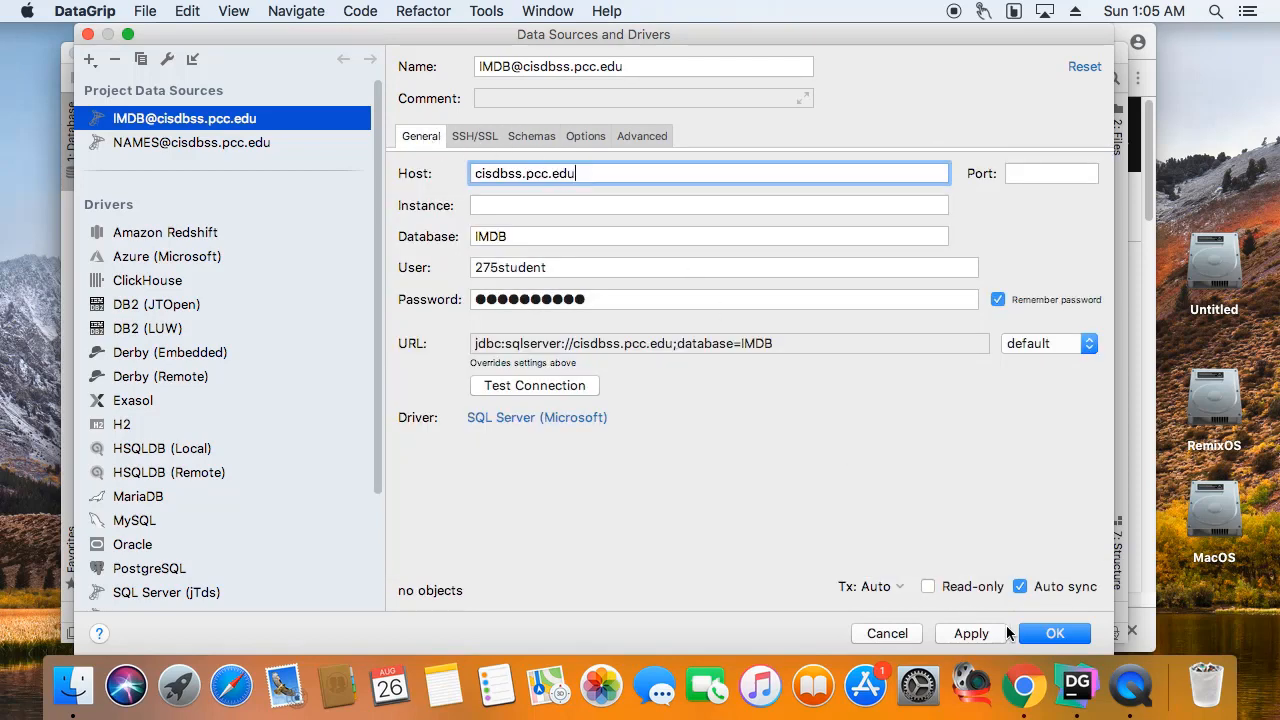
left_click(1055, 633)
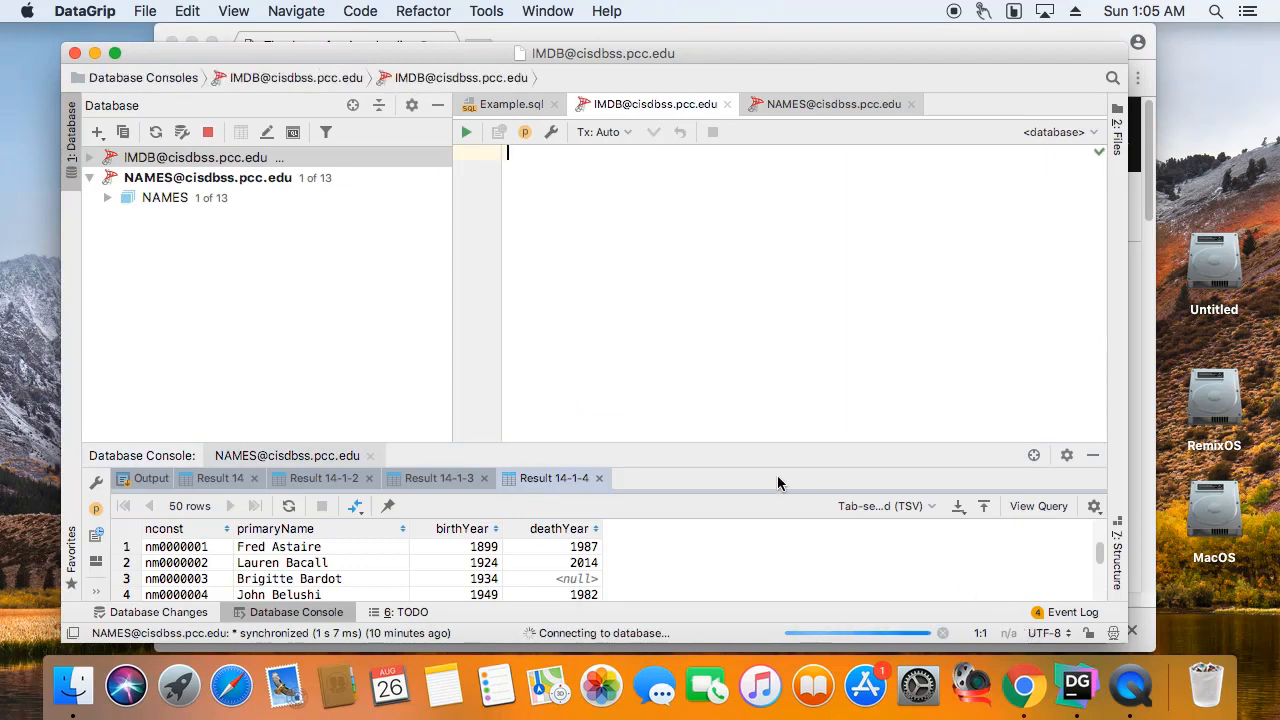
Limit the IMDB data source to its current IMDB database in its properties.
left_click(200, 158)
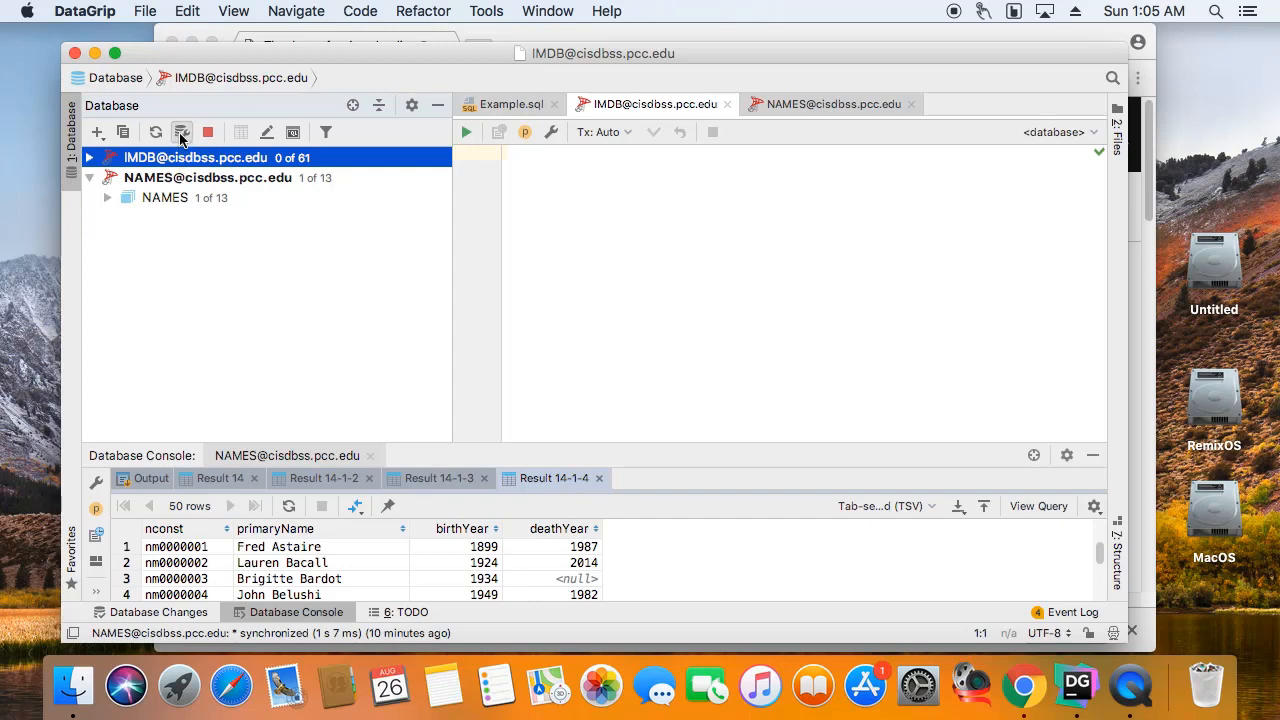
left_click(182, 133)
left_click(518, 135)
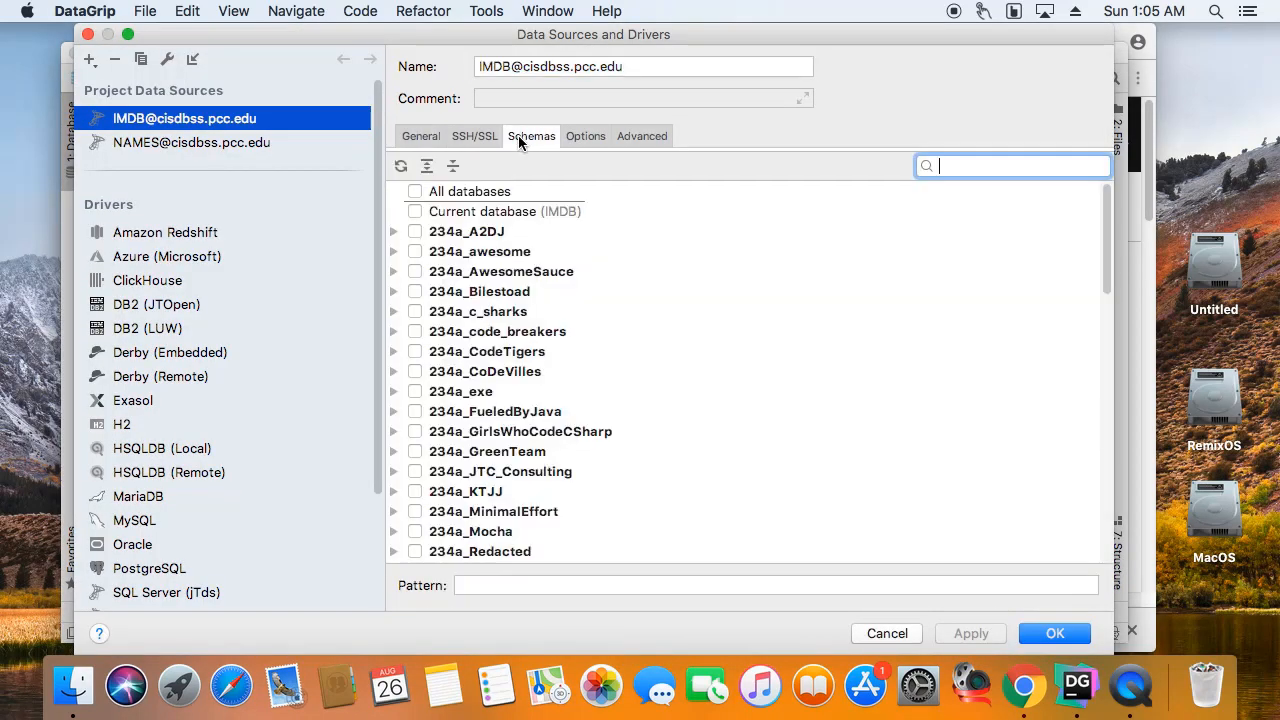
left_click(415, 211)
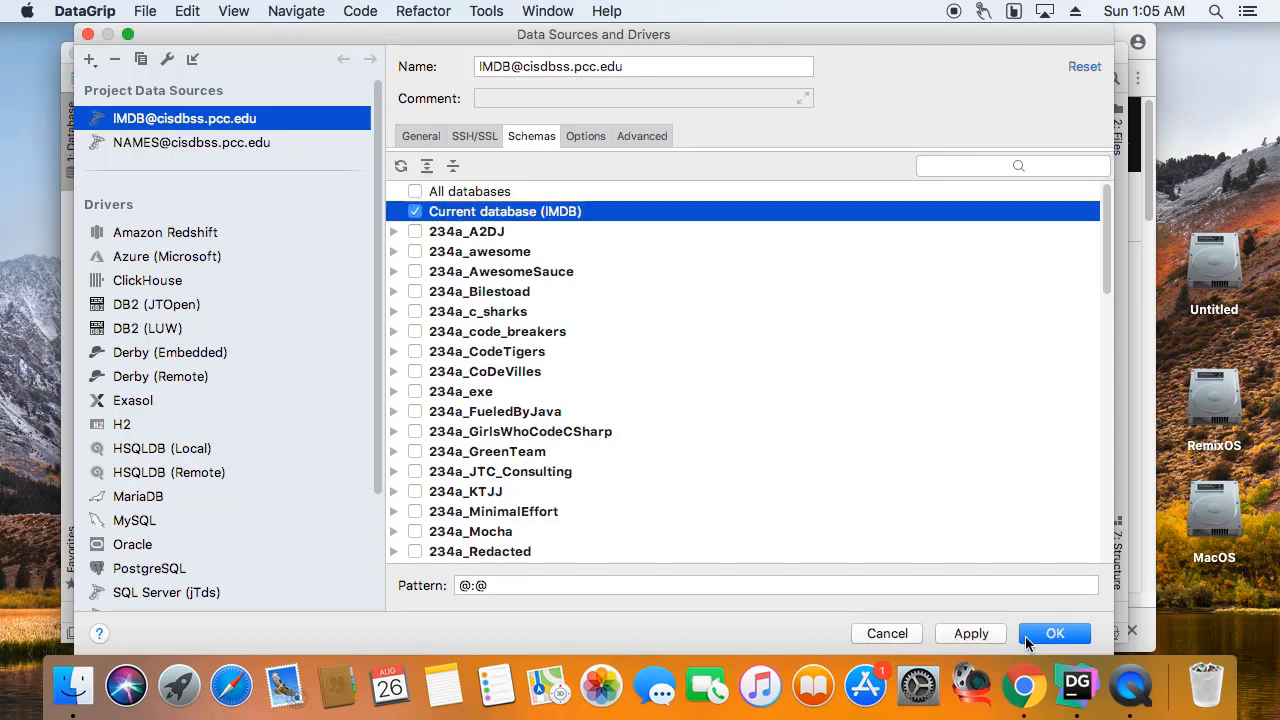
left_click(1028, 635)
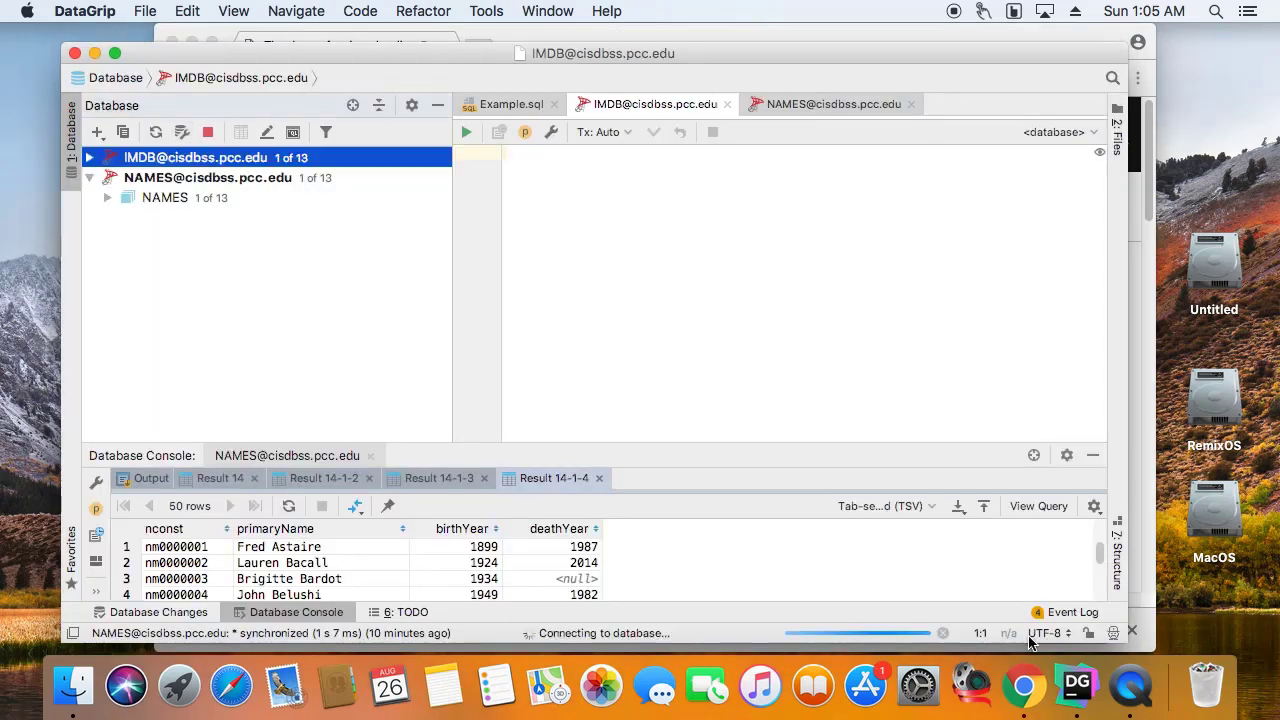
Expand IMDB > dbo > tables and show the columns of name_basics.
left_click(108, 178)
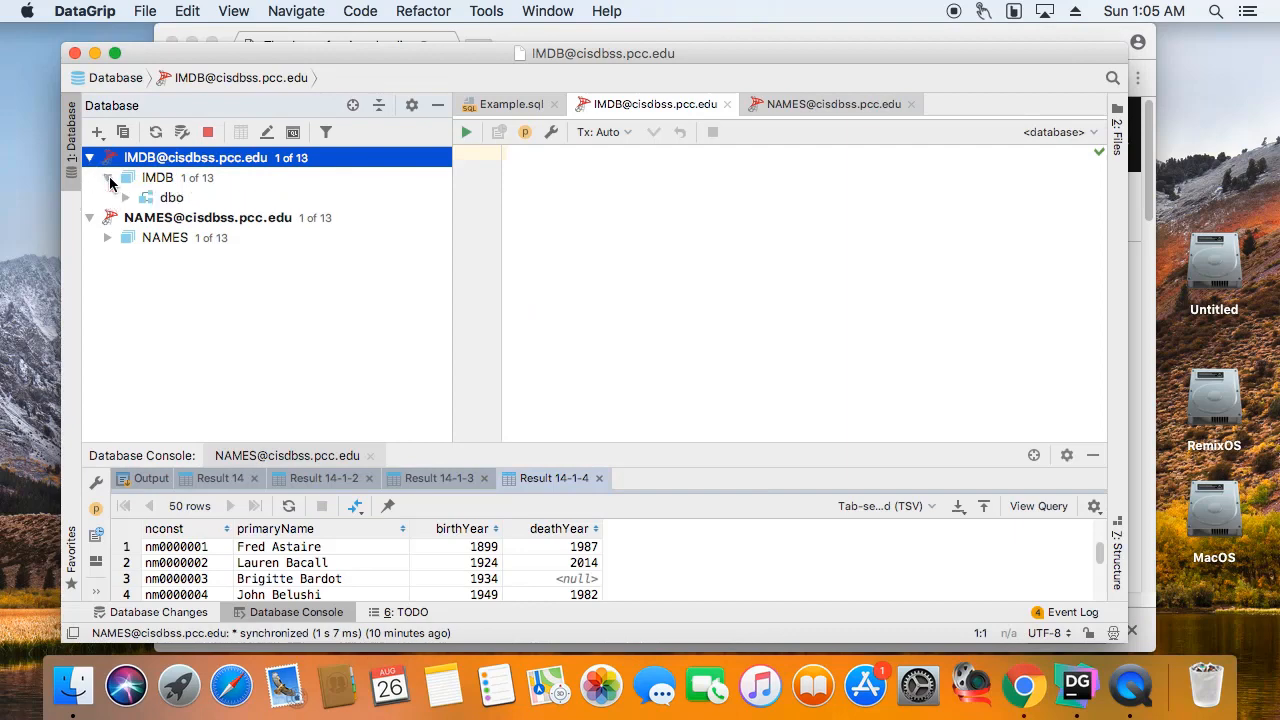
left_click(126, 198)
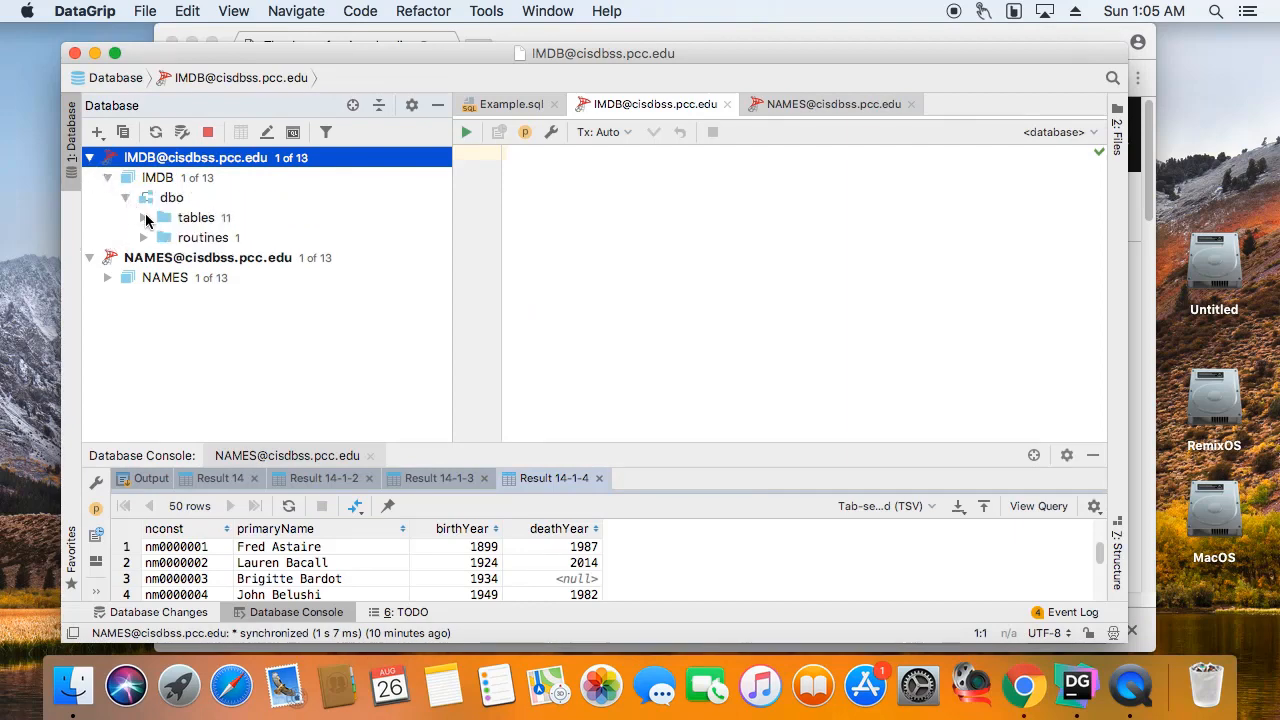
left_click(146, 218)
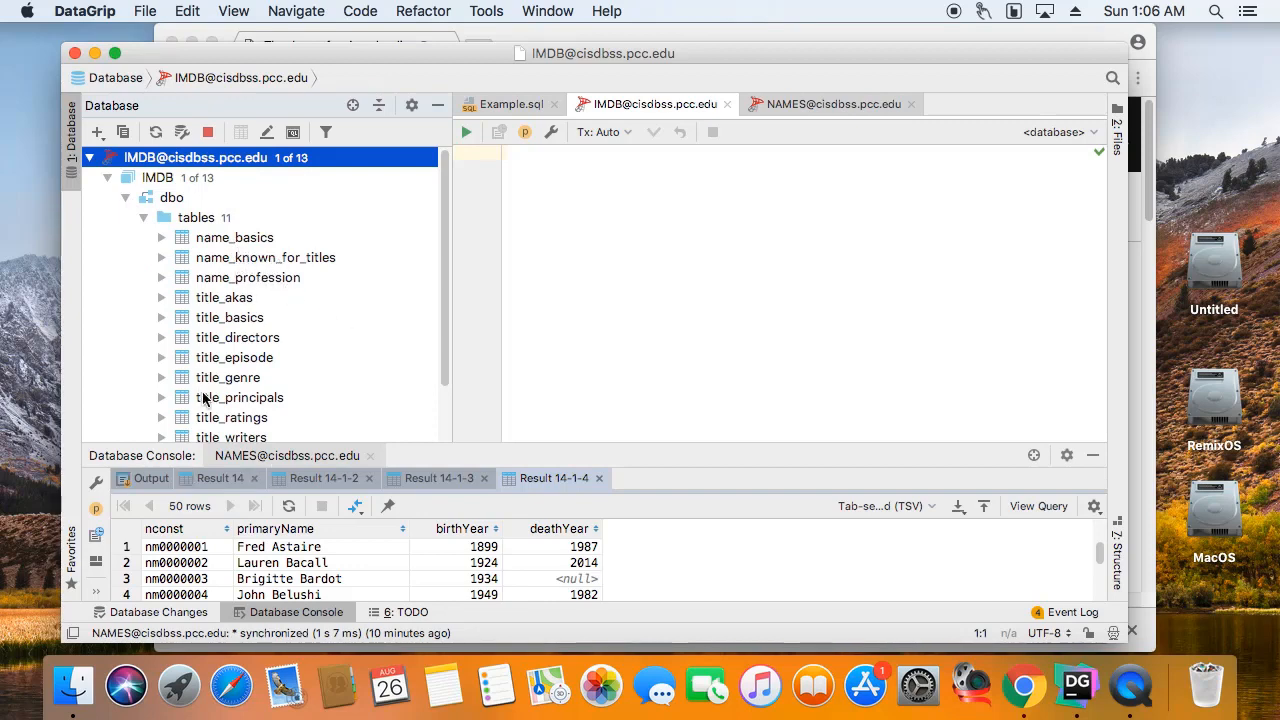
scroll(420, 350, "down", 2)
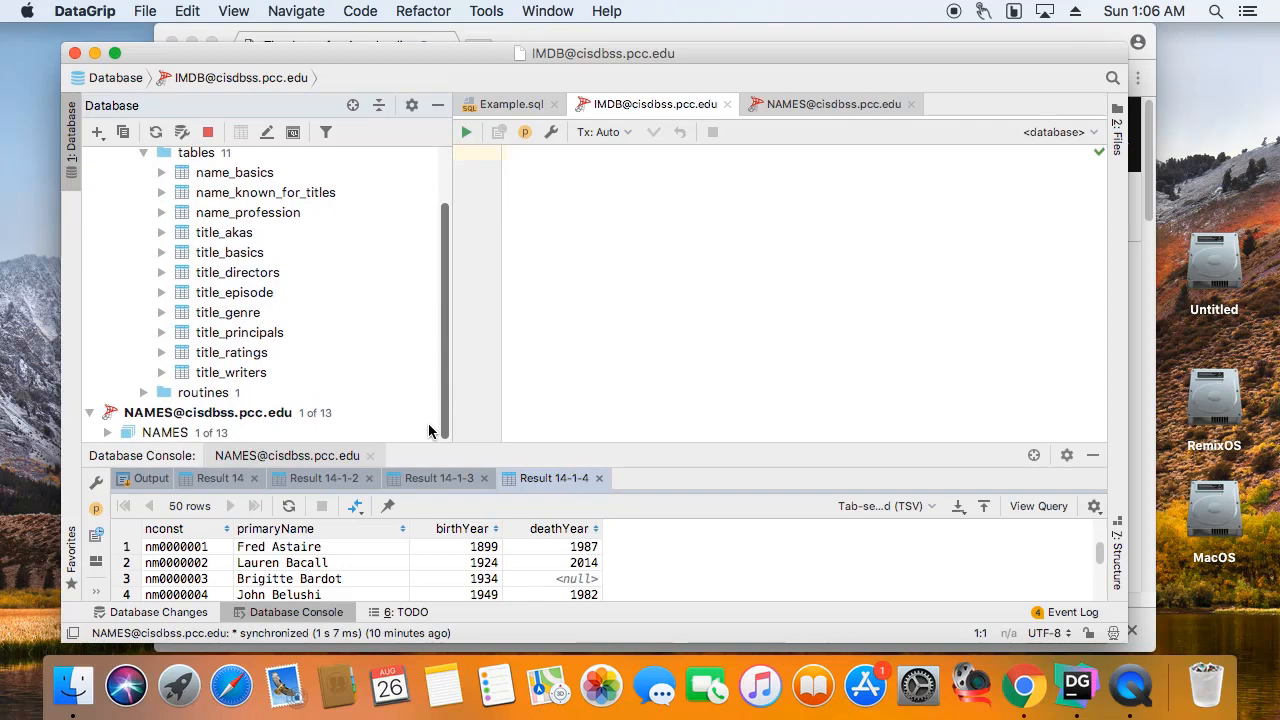
left_click(163, 174)
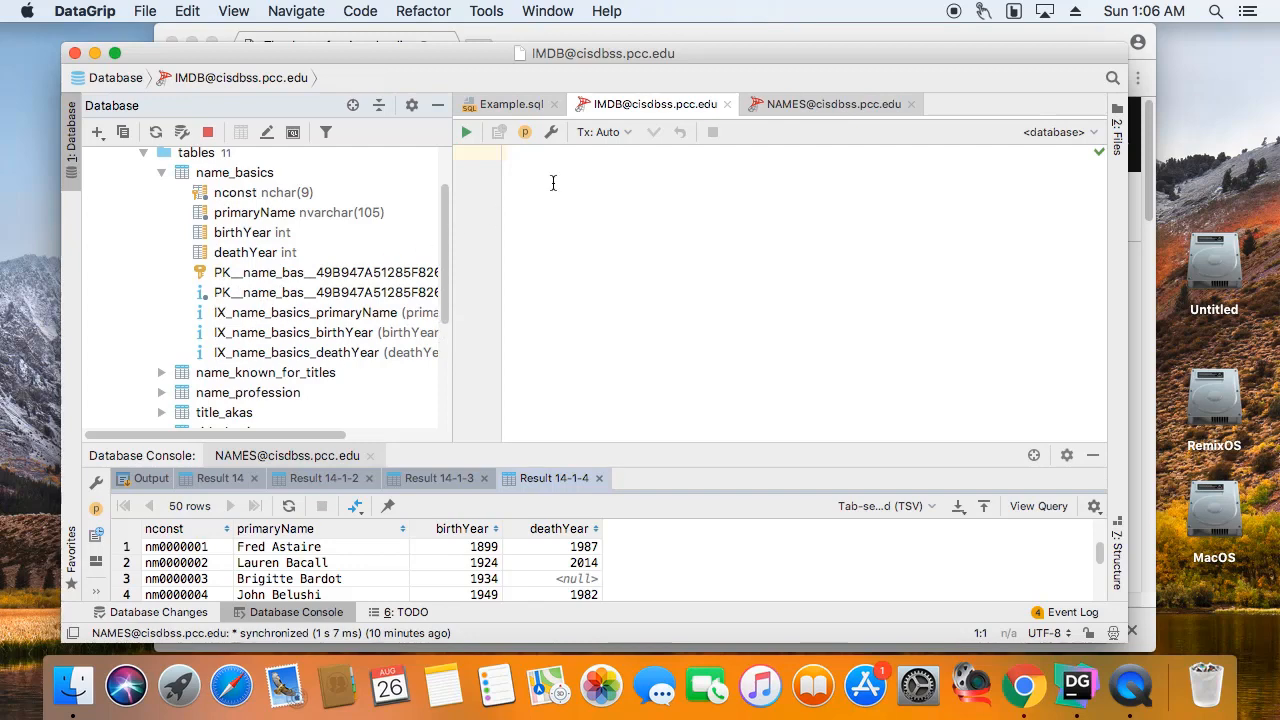
left_click(525, 111)
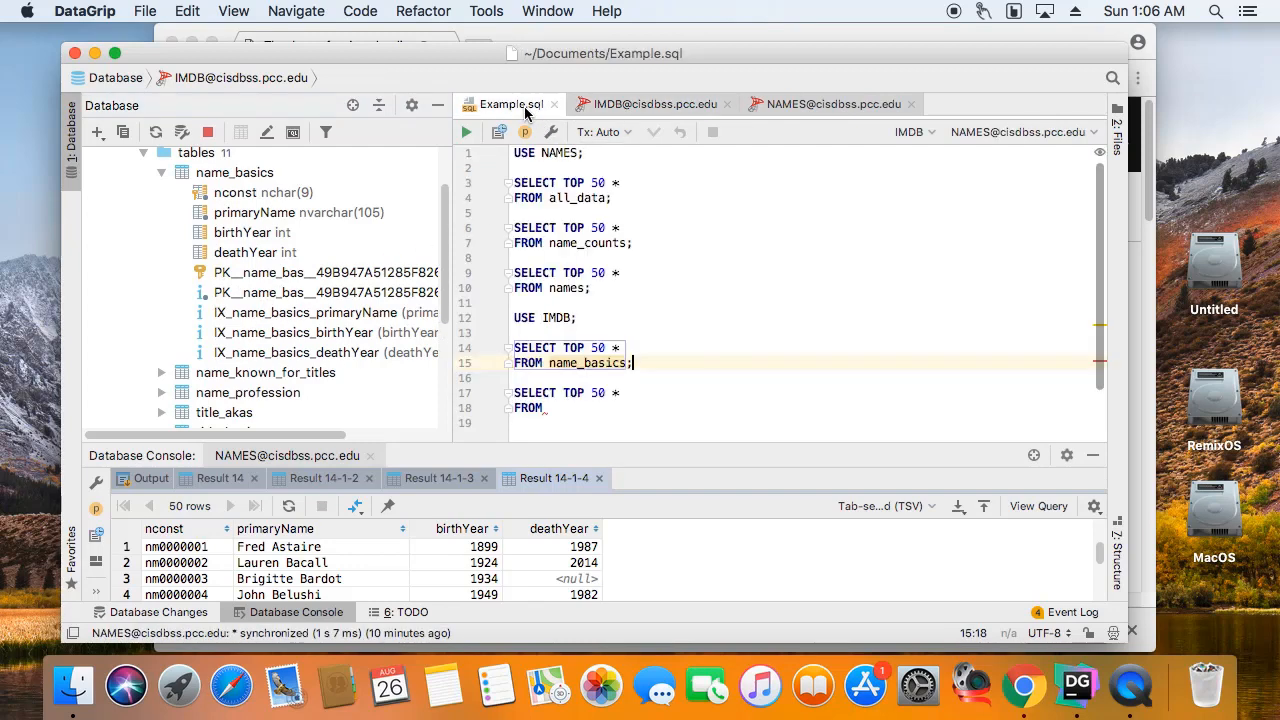
left_click(613, 407)
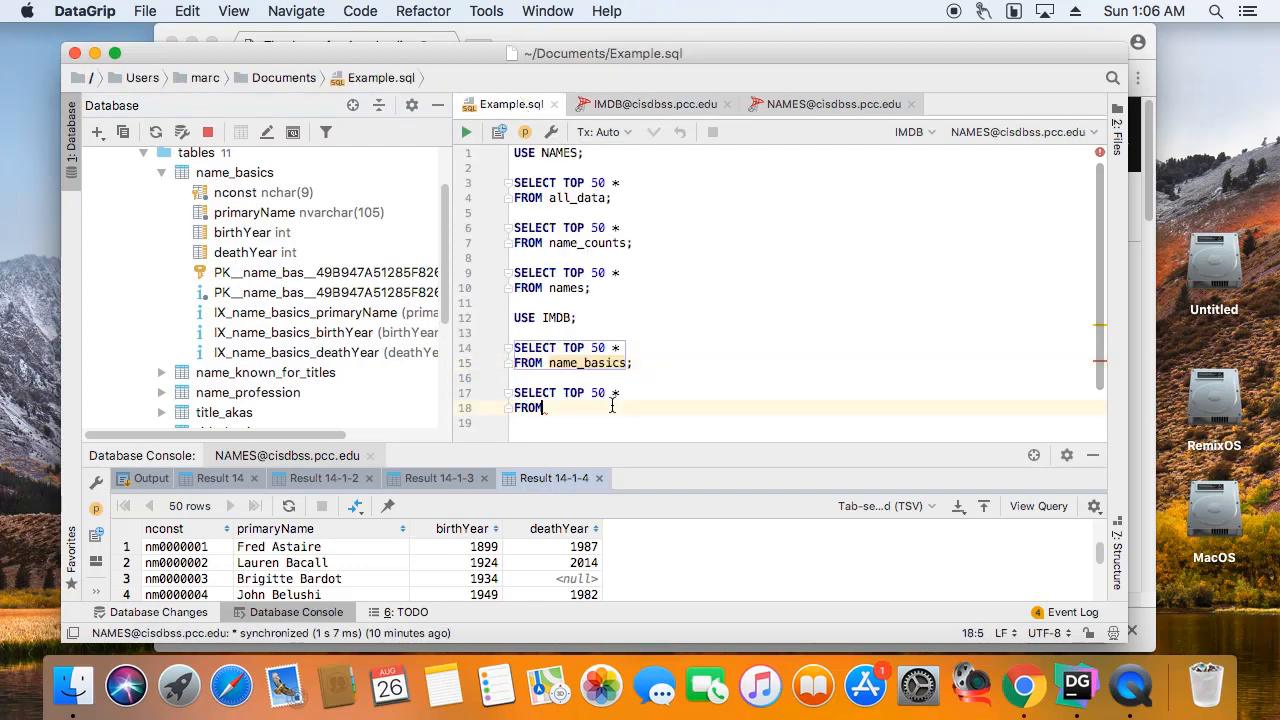
key("ctrl+space")
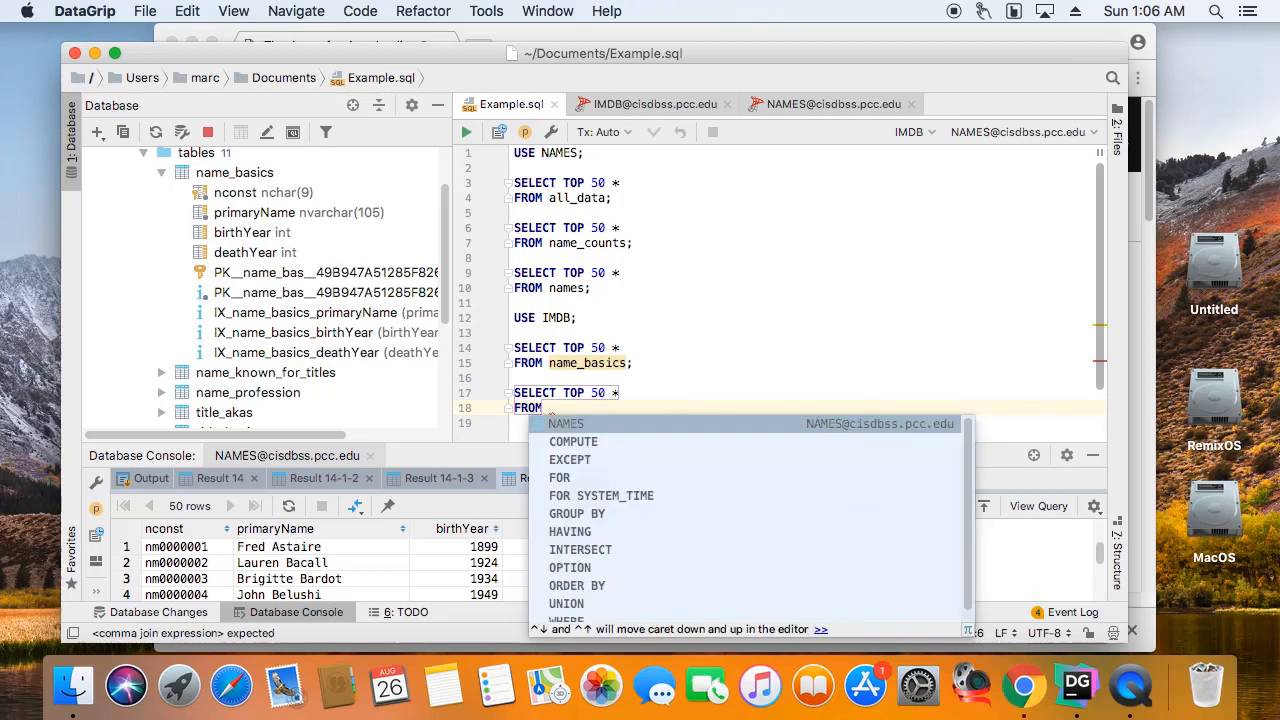
left_click(688, 392)
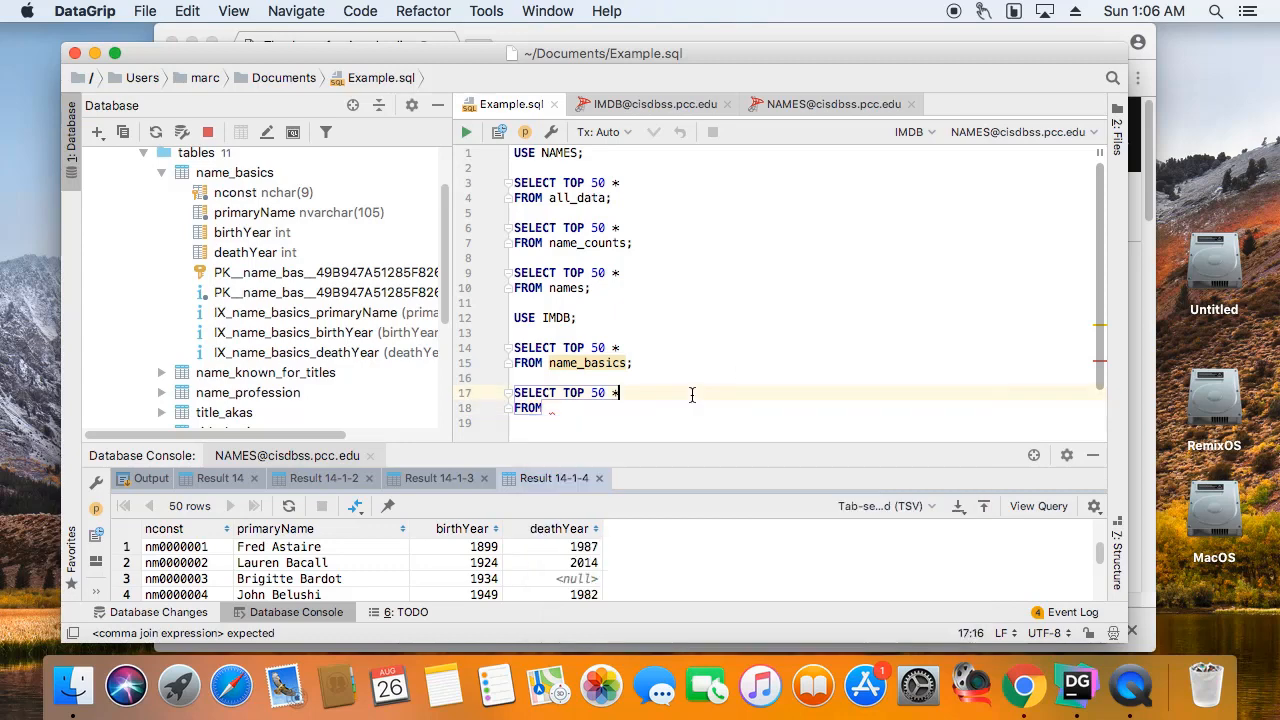
left_click(631, 410)
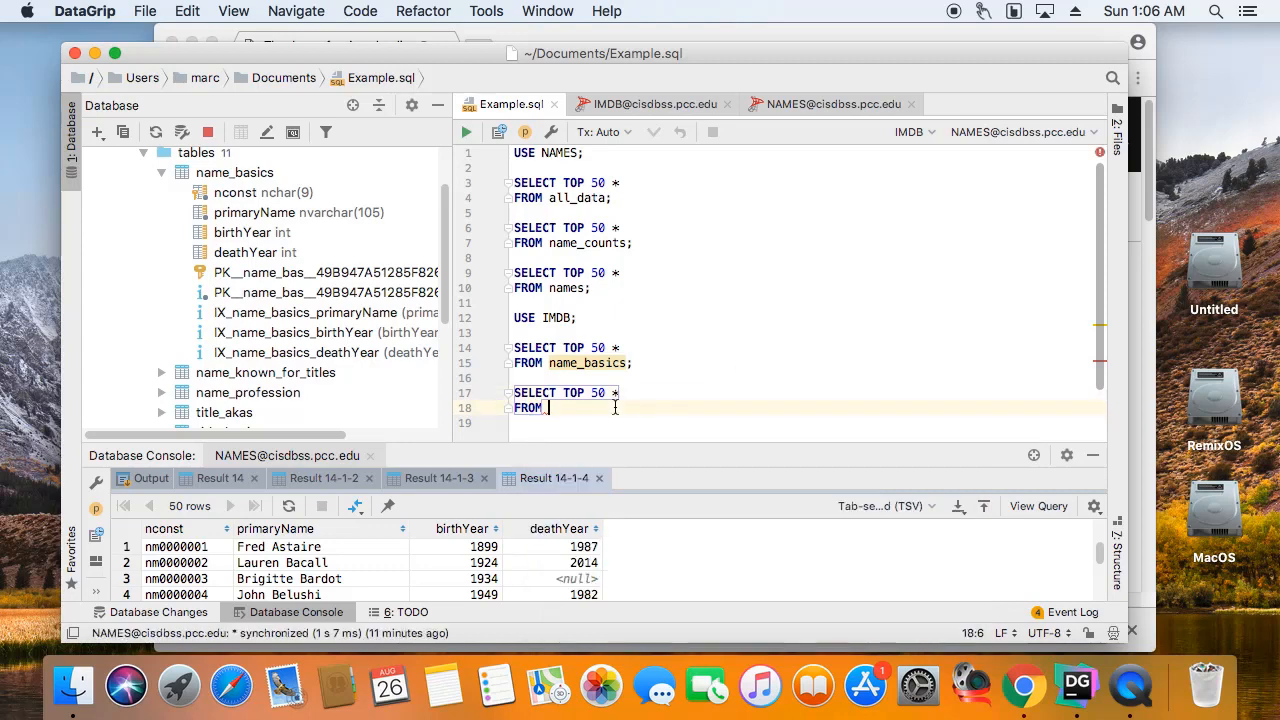
key("BackSpace")
key("BackSpace")
key("BackSpace")
key("BackSpace")
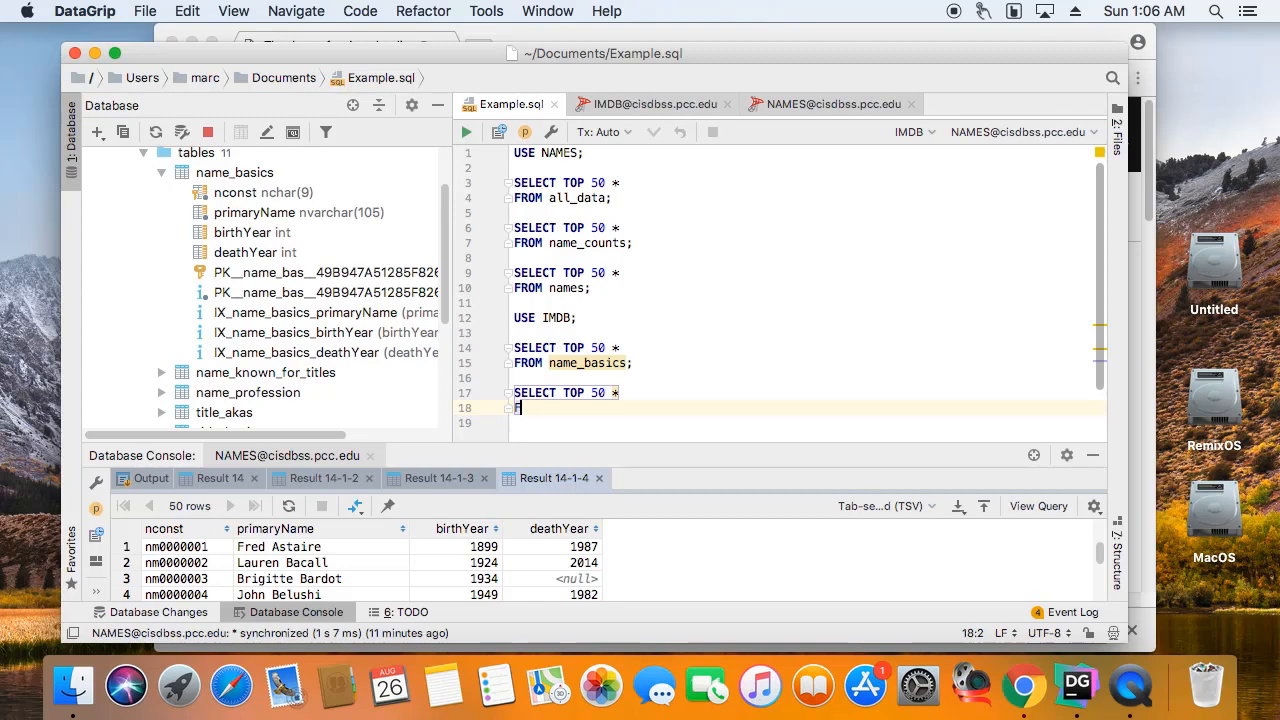
type("ROM")
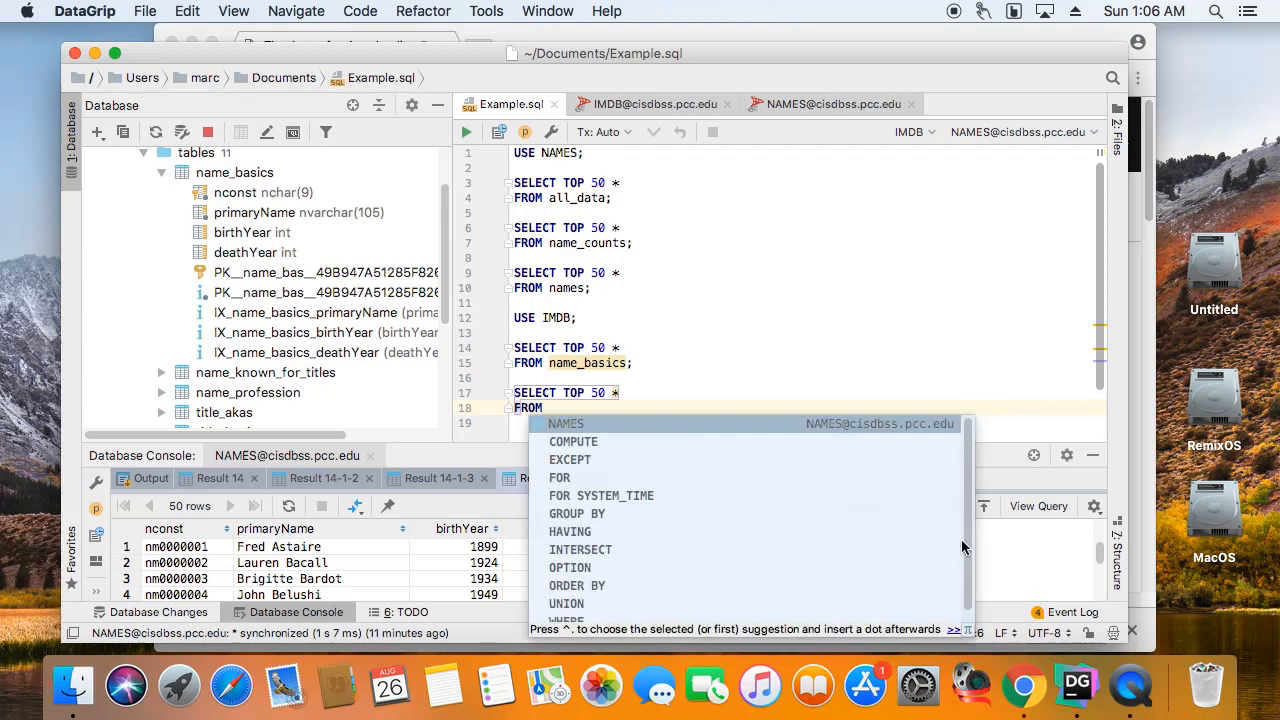
left_click_drag(967, 565, 967, 583)
scroll(967, 540, "up", 1)
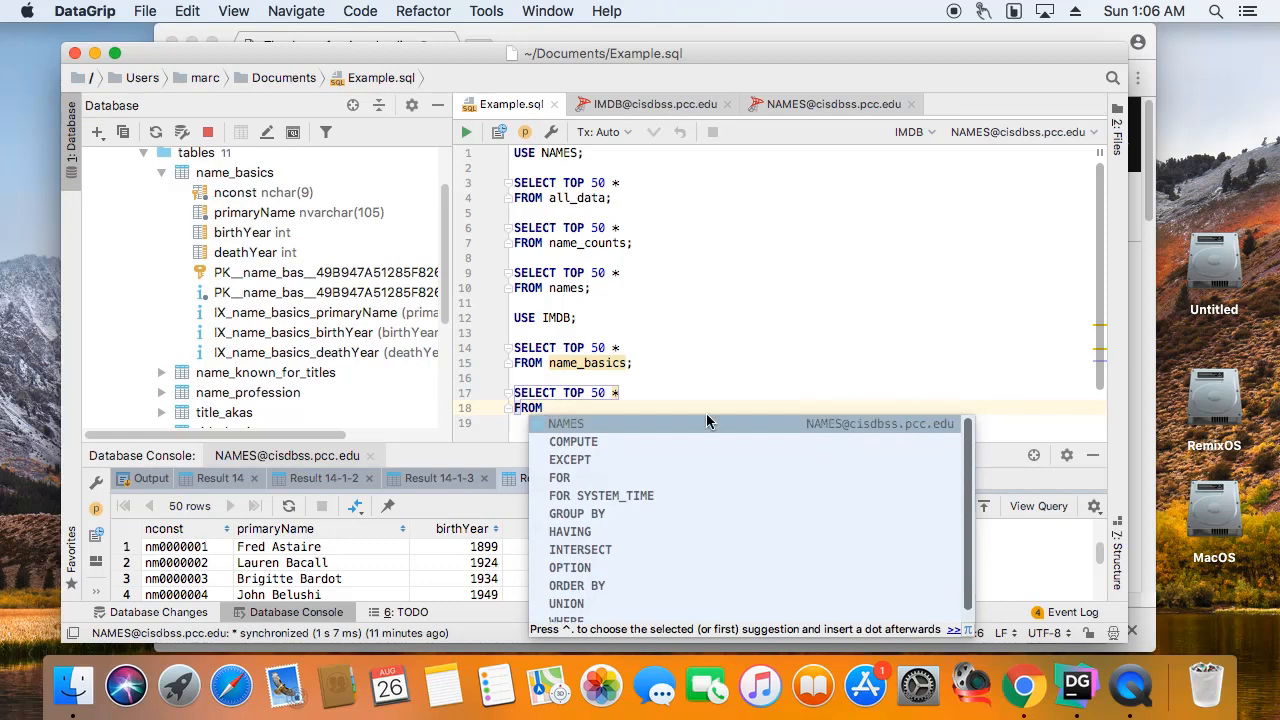
left_click(581, 410)
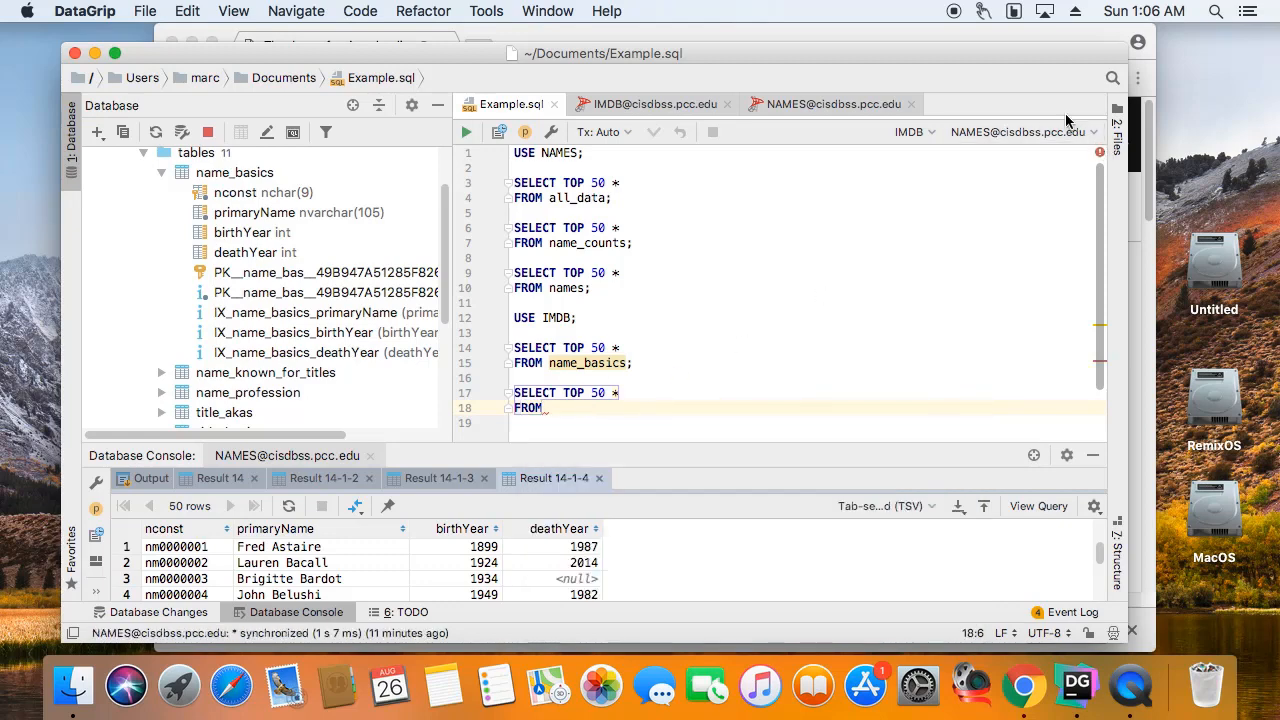
left_click(1030, 132)
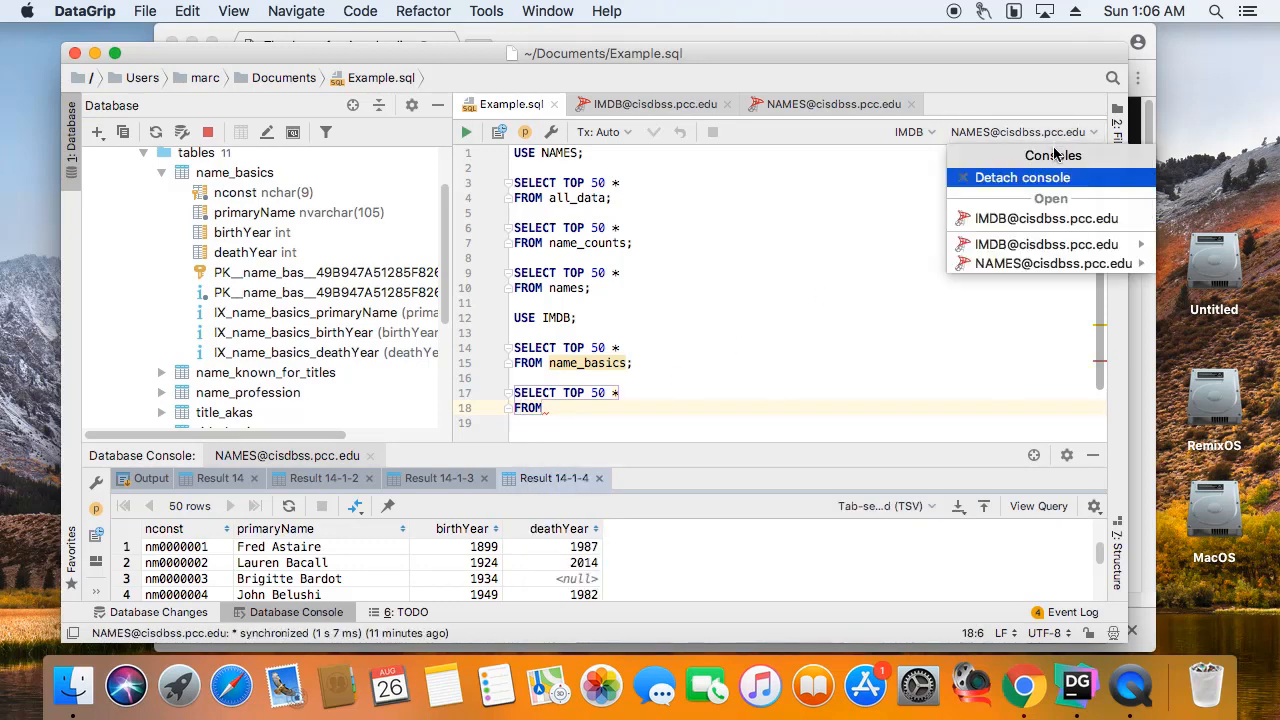
left_click(1044, 219)
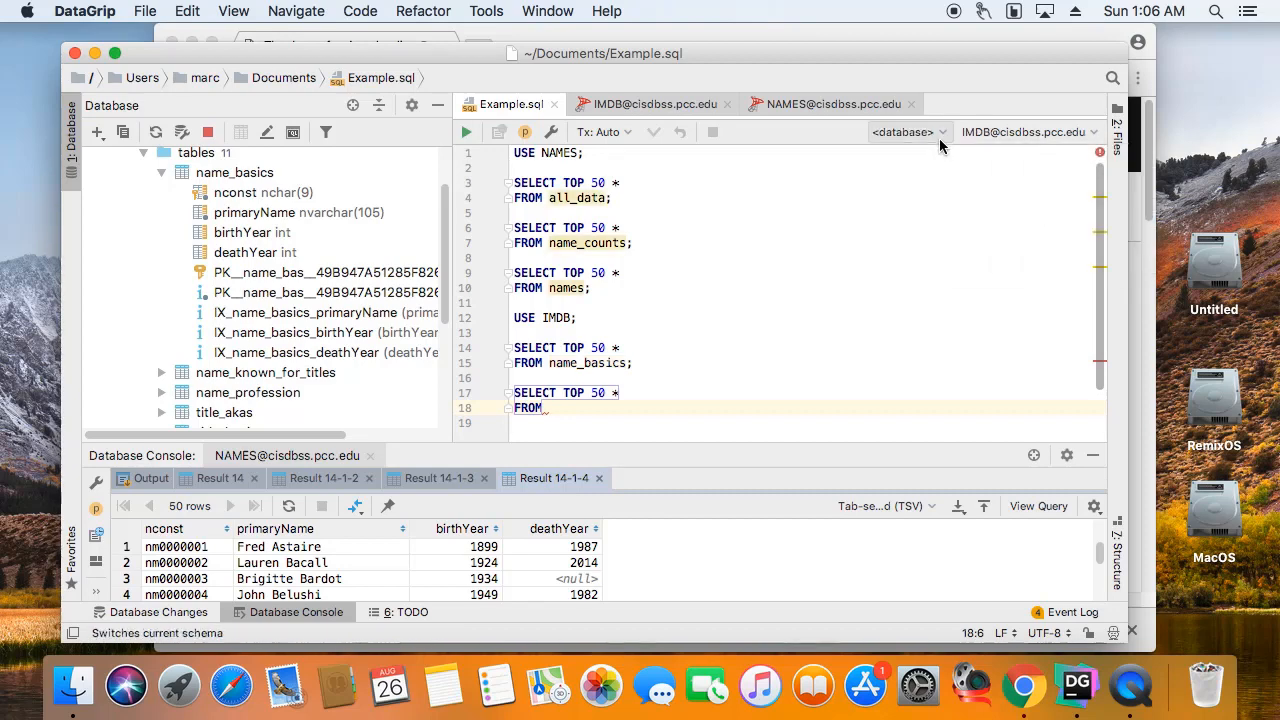
left_click(908, 132)
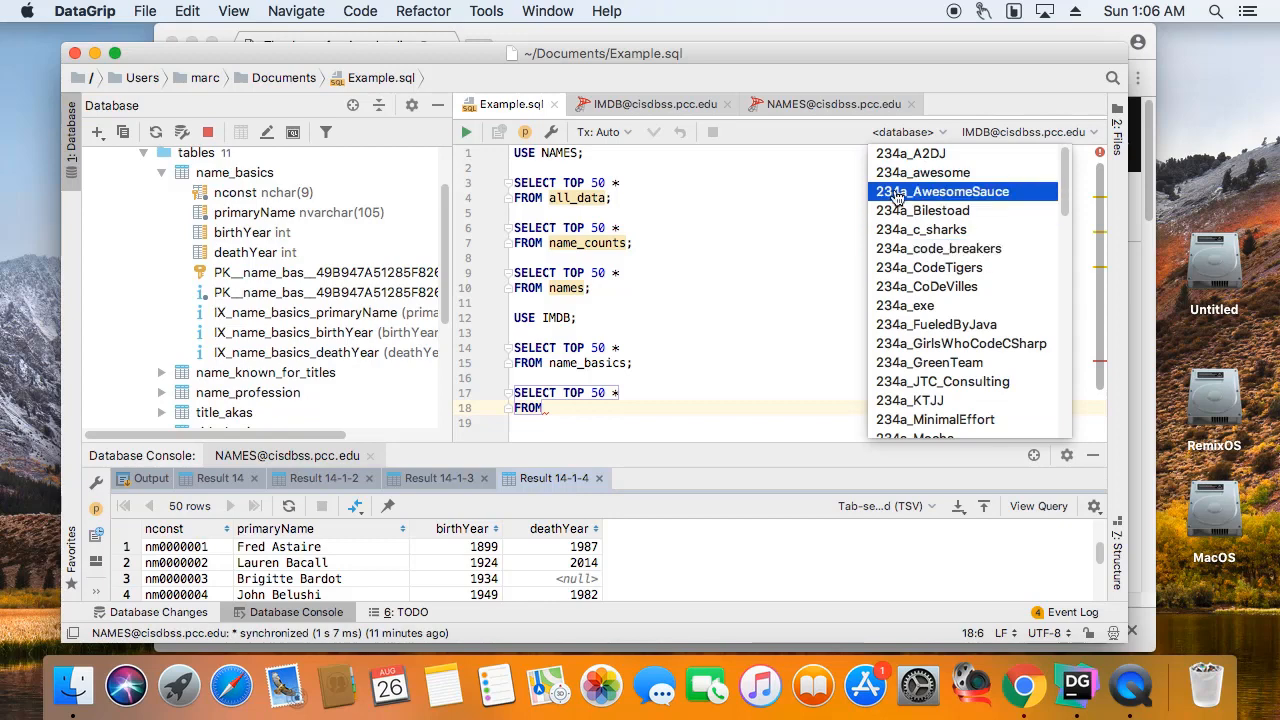
left_click(770, 167)
Make IMDB the script's database and return to the FROM on line 18.
left_click(908, 132)
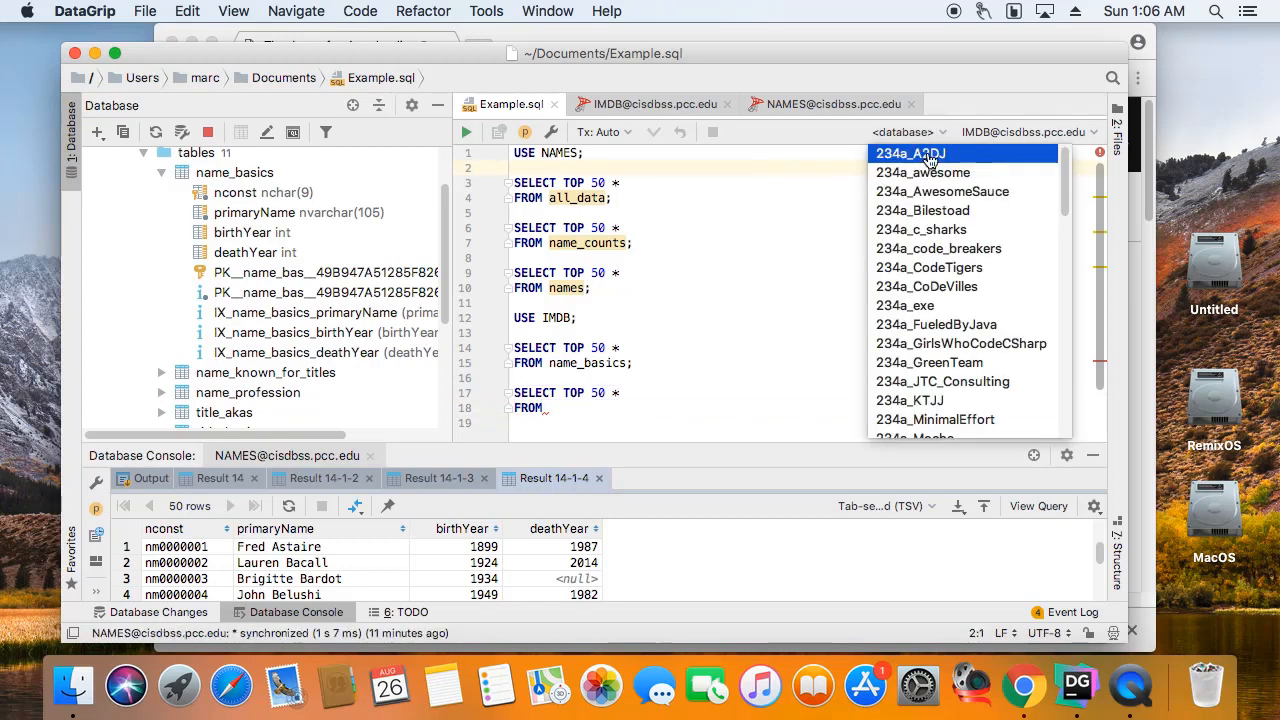
left_click_drag(1063, 197, 1063, 375)
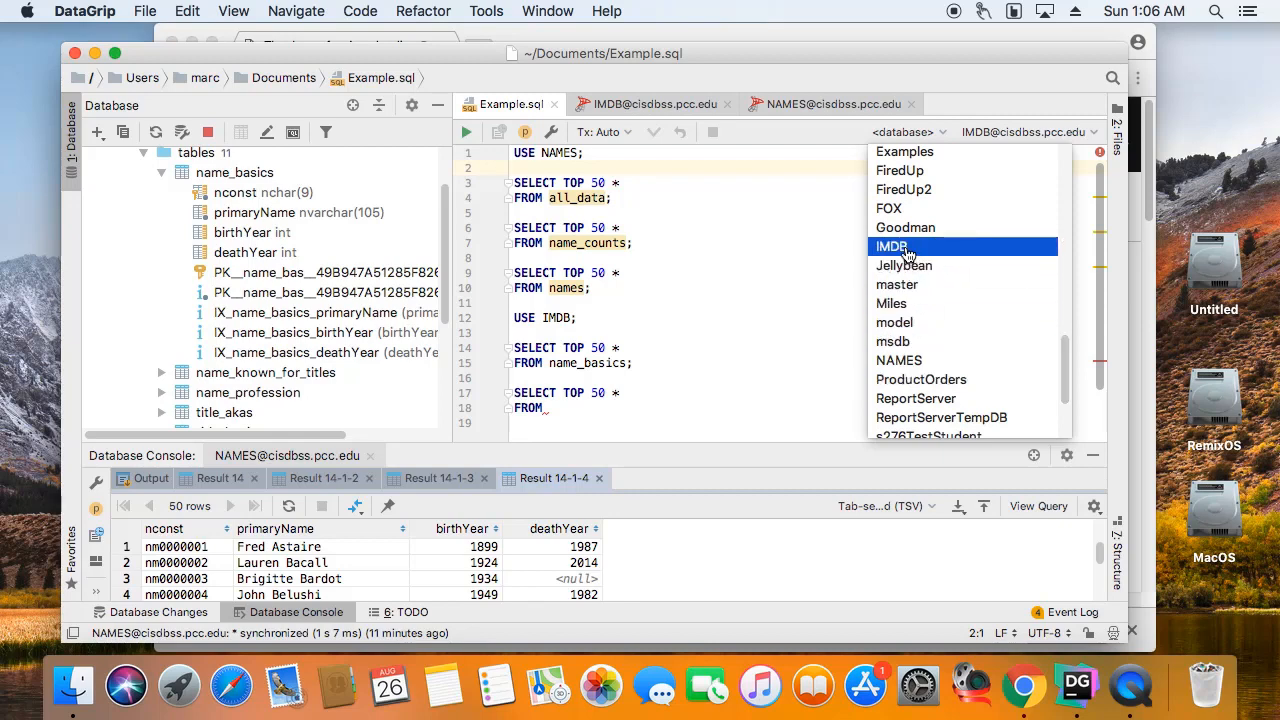
left_click(892, 246)
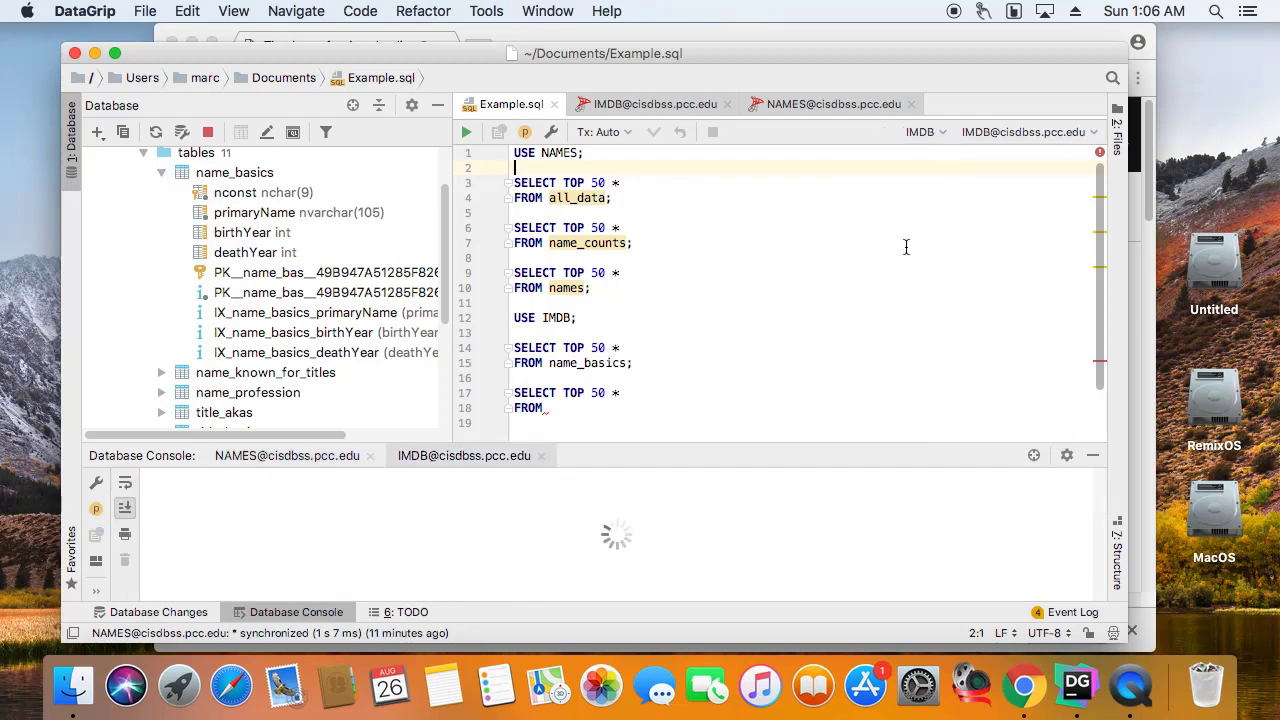
left_click(656, 407)
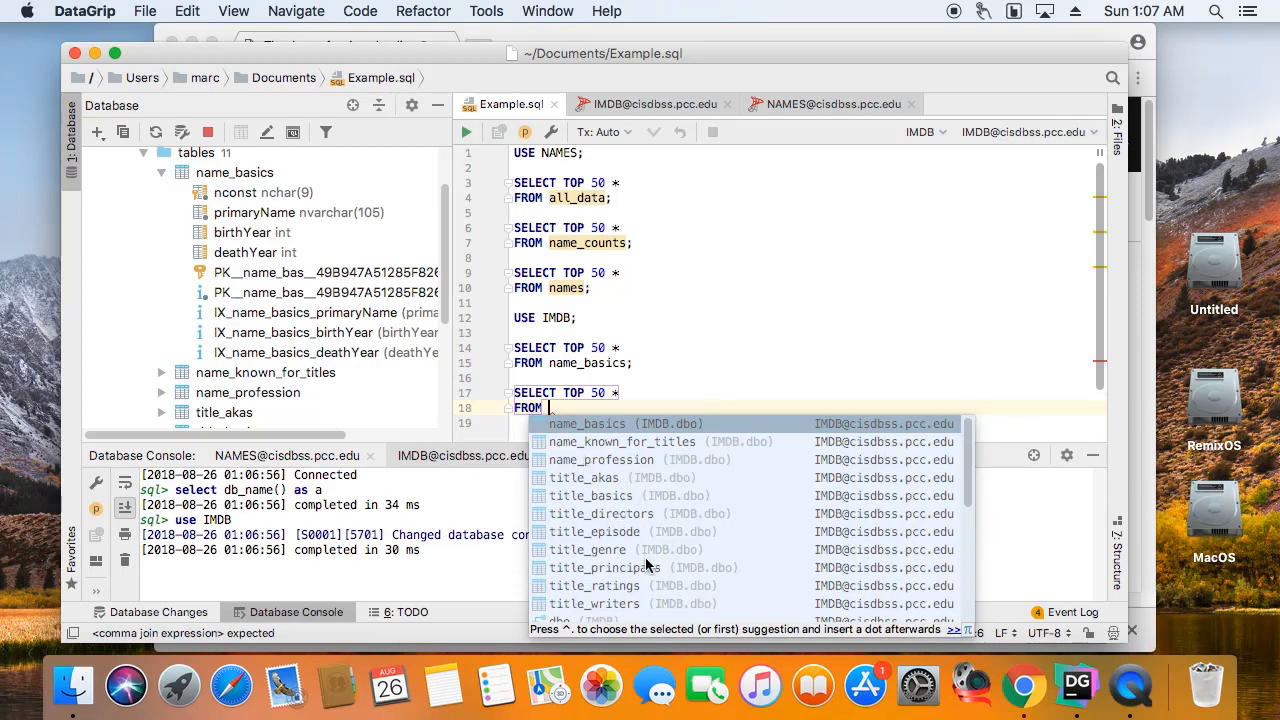
scroll(745, 512, "down", 4)
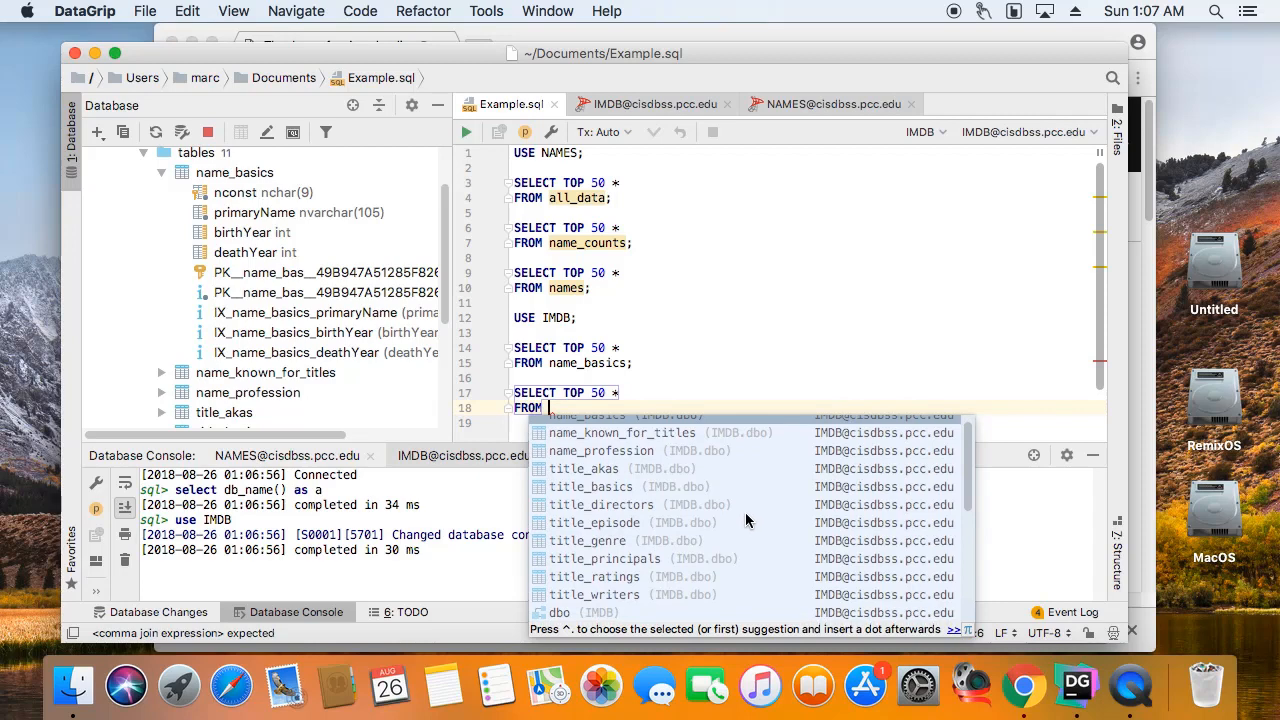
scroll(738, 512, "up", 5)
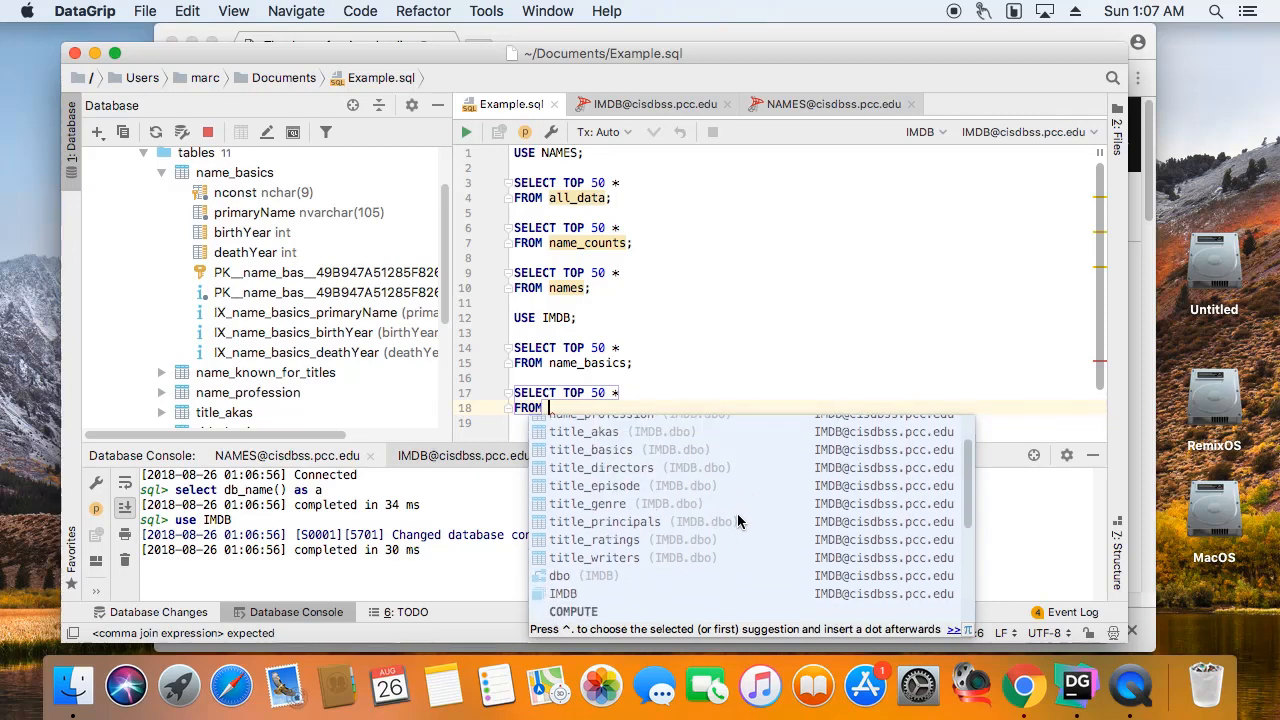
Begin a fourth NAMES query SELECT TOP 50 * FROM after line 11.
left_click(598, 302)
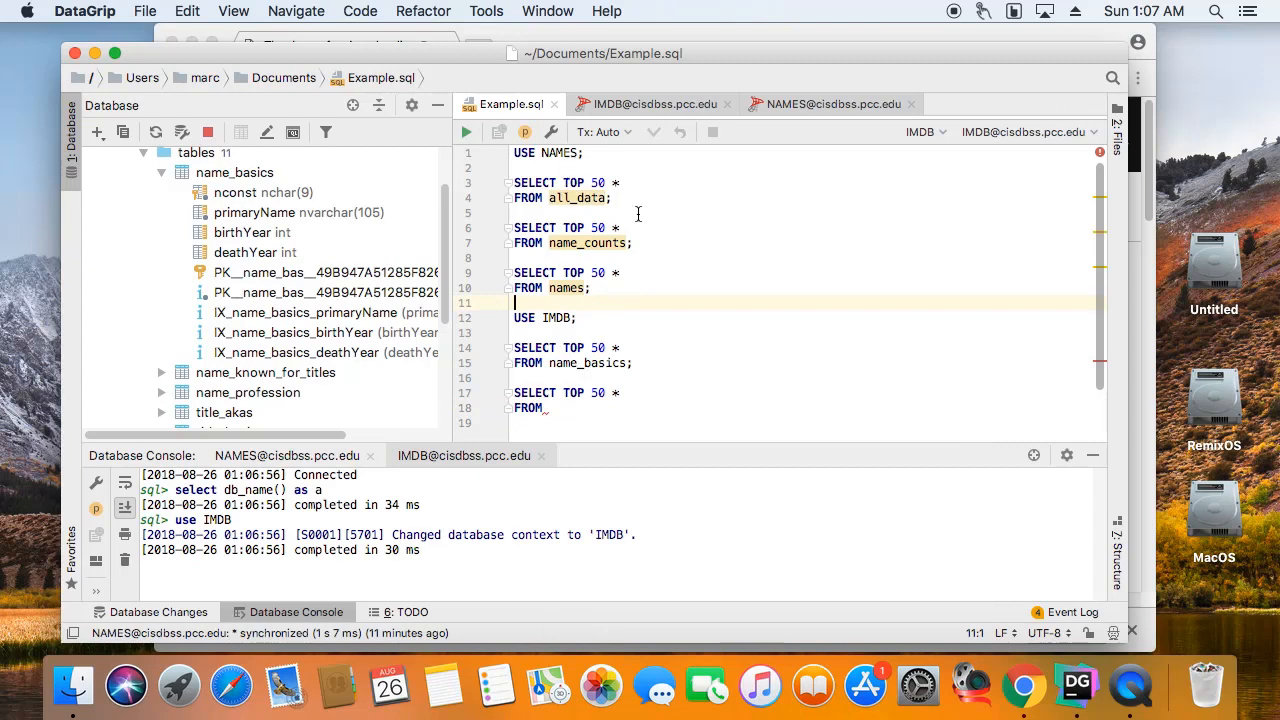
key("Return")
type("SE")
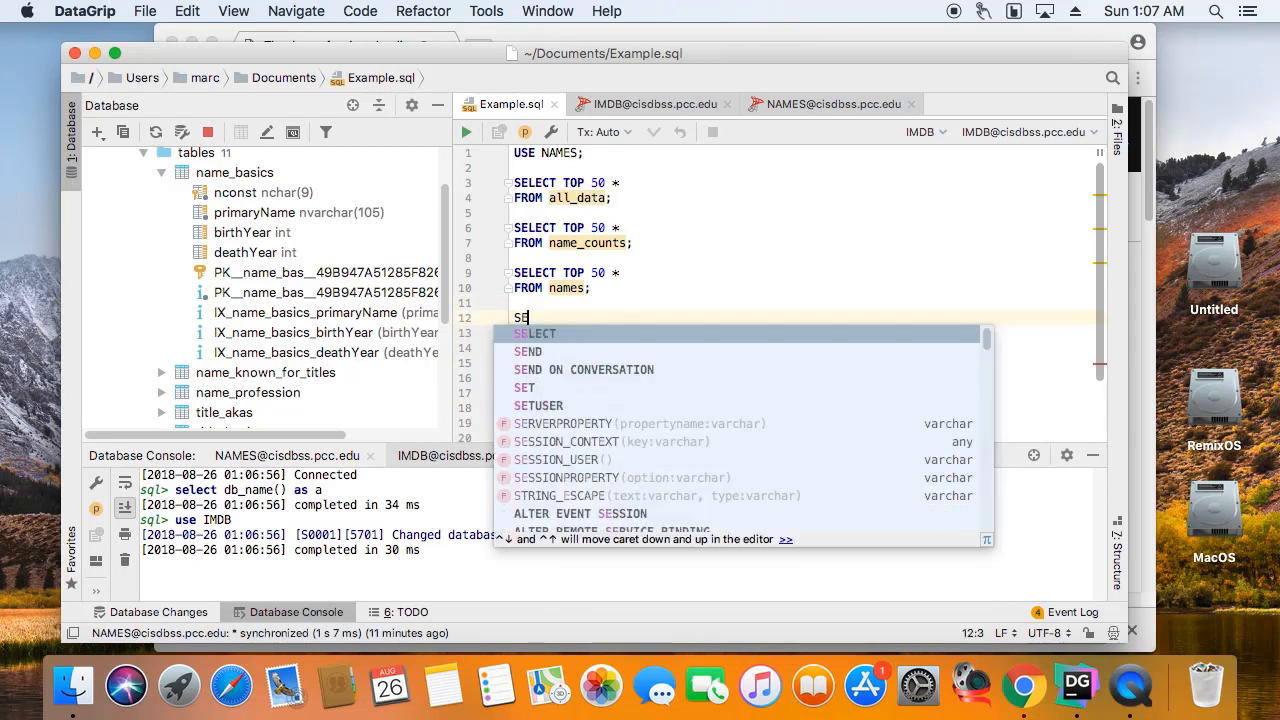
type("LECT TOP")
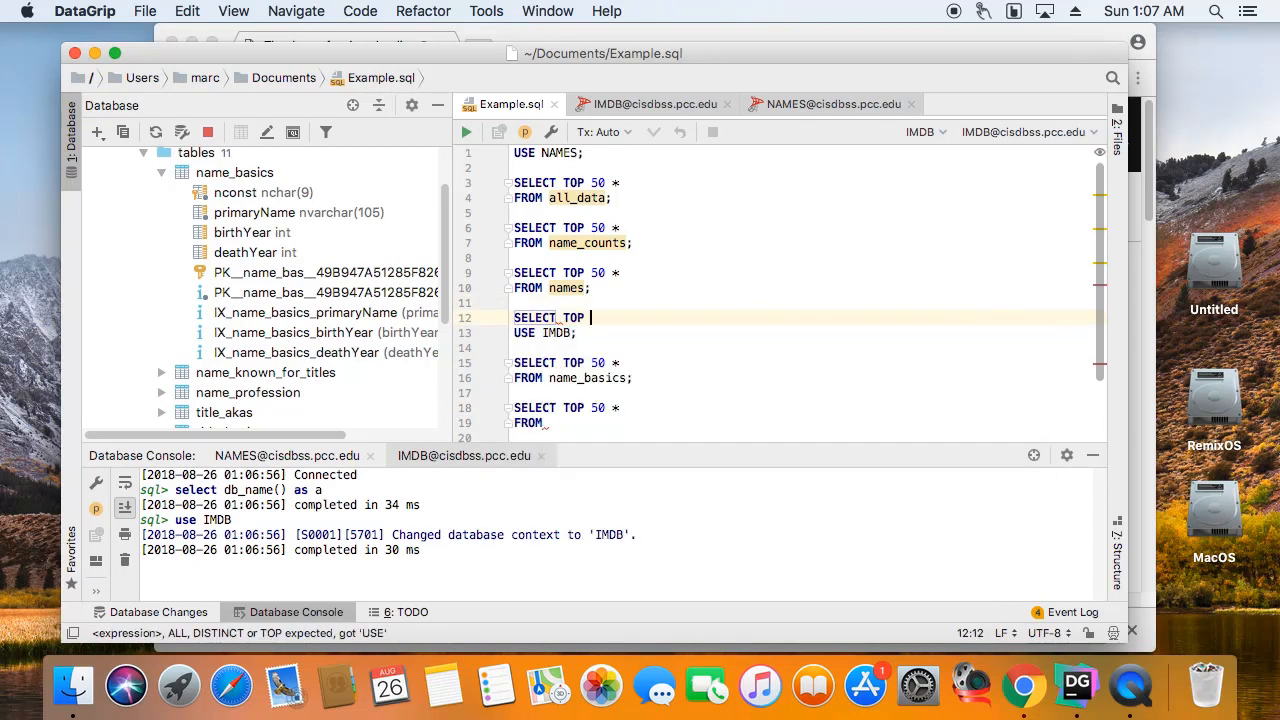
type(" 50 *")
key("Return")
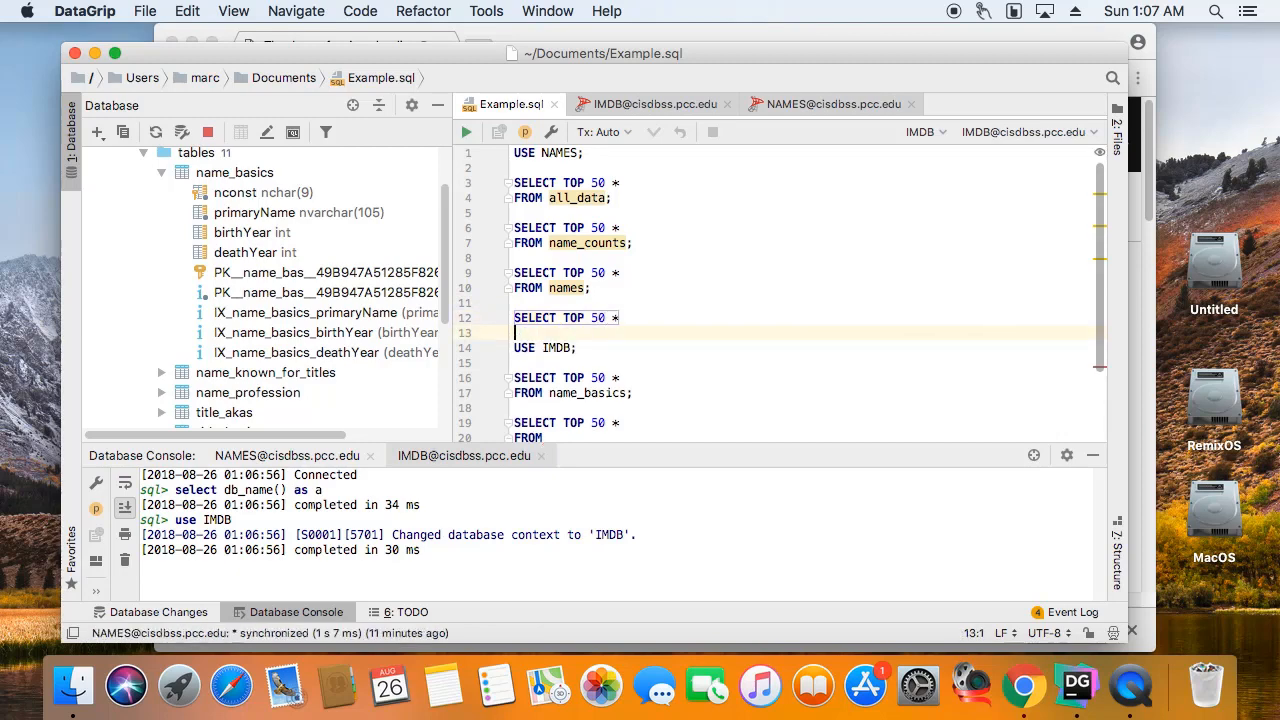
type("FROM")
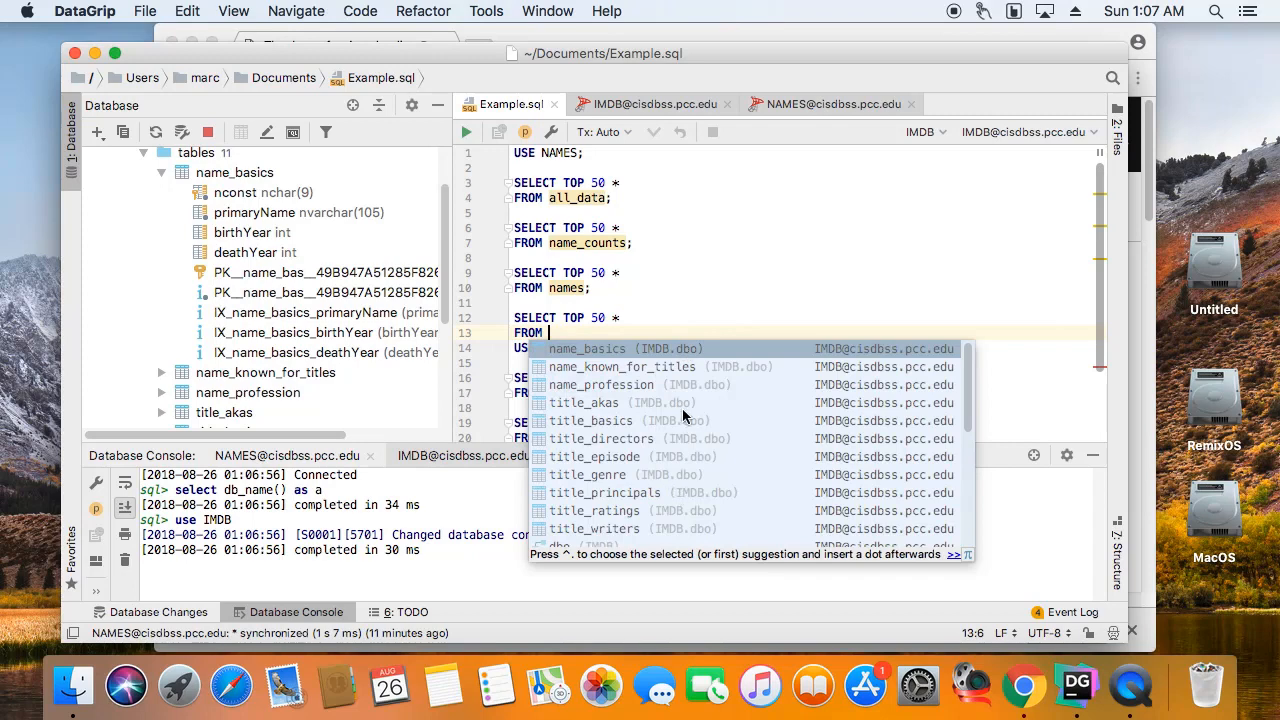
key("Escape")
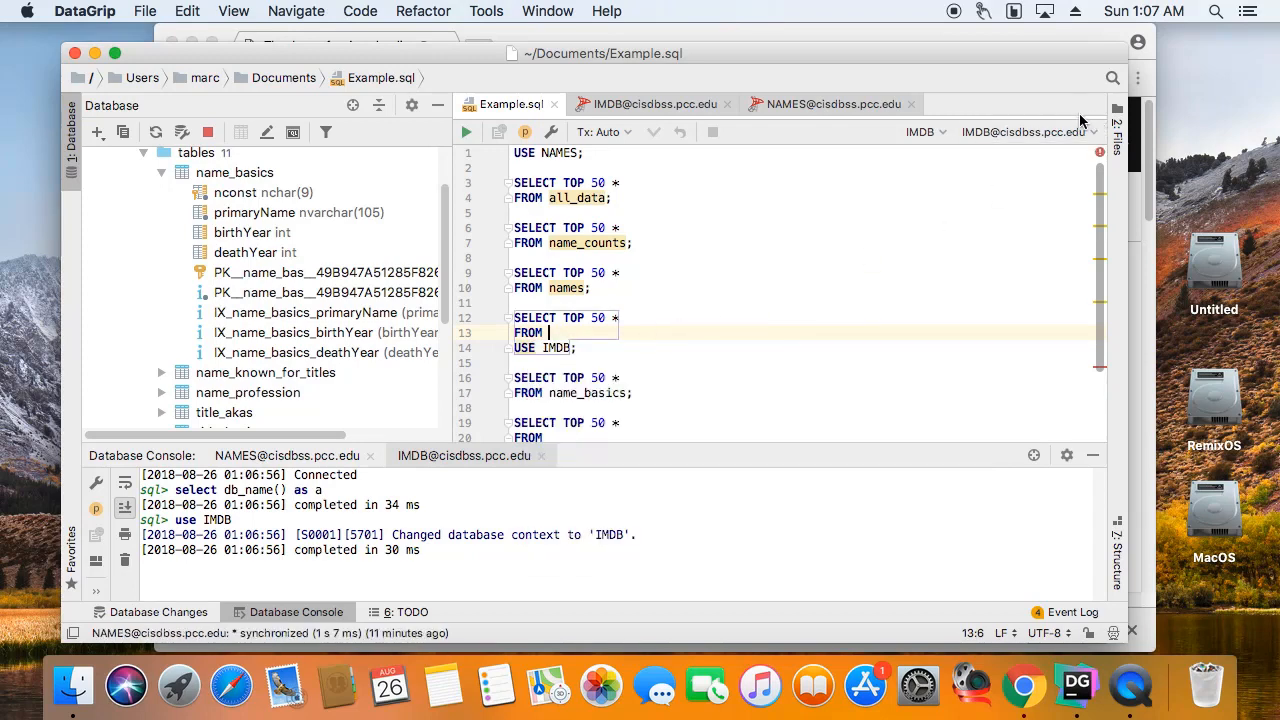
Attach the script to the NAMES console and complete the query with year_gender_totals.
left_click(1040, 132)
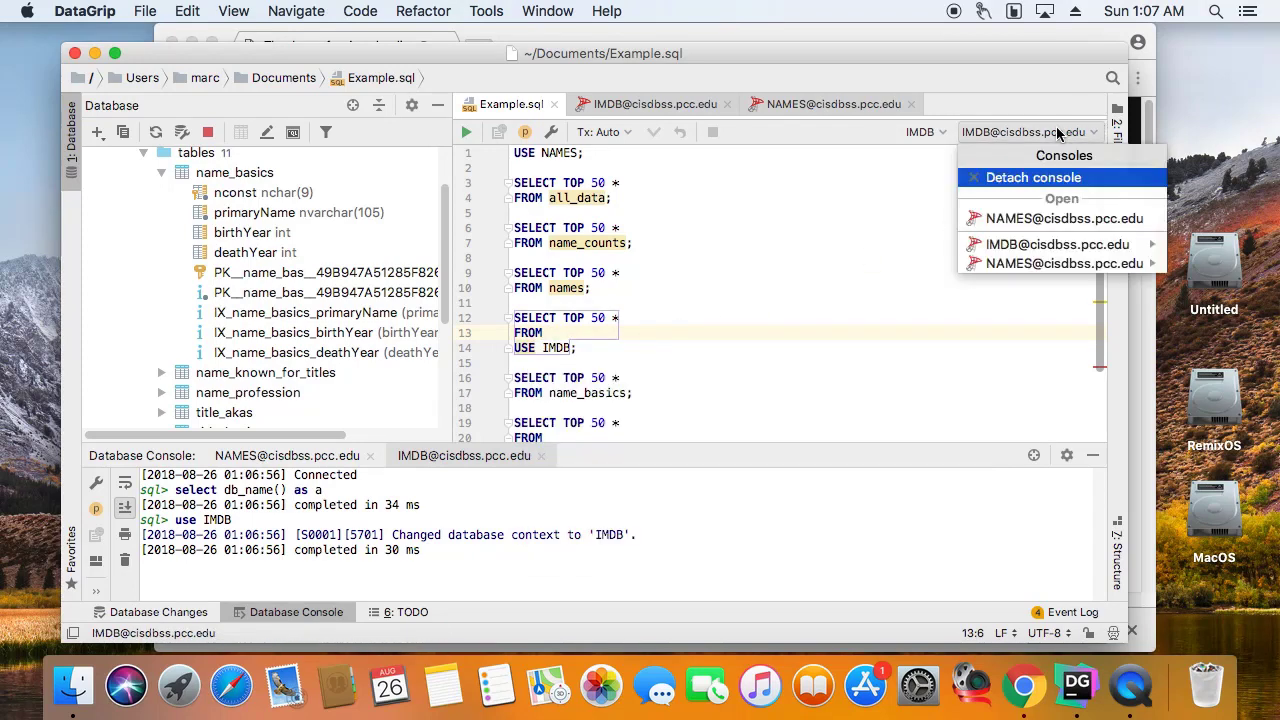
left_click(1046, 218)
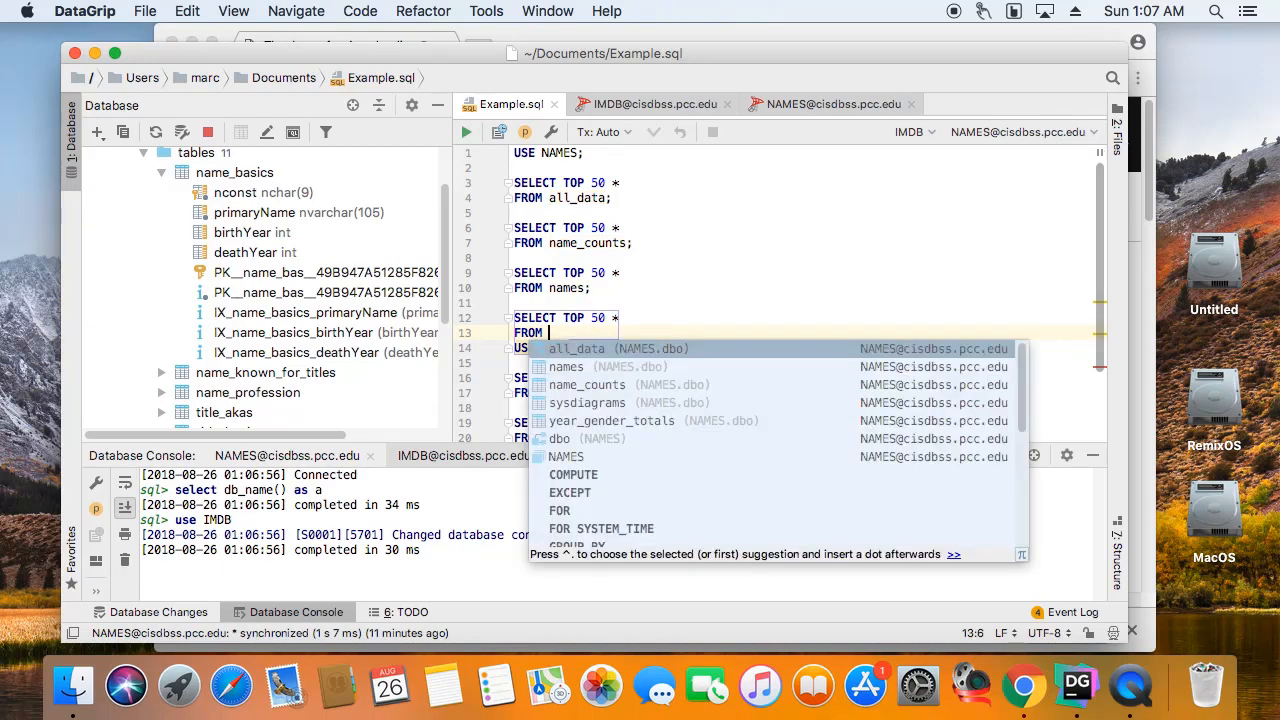
key("Down")
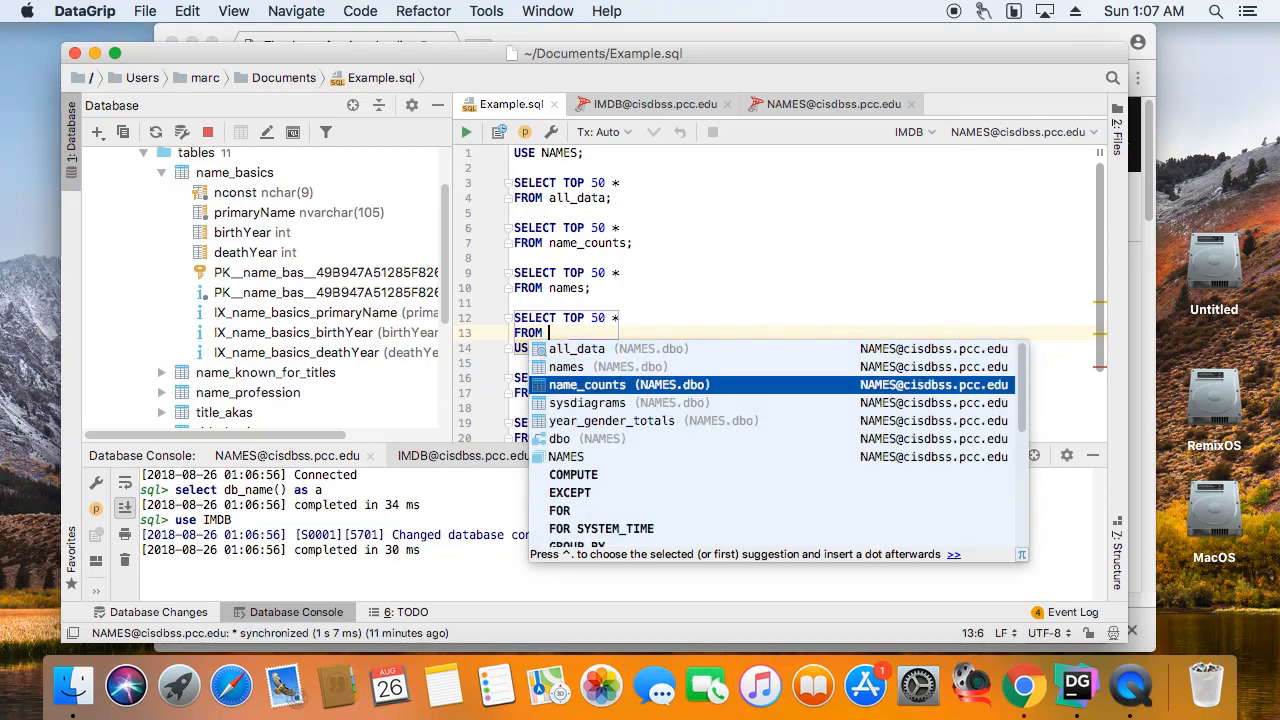
key("Down")
key("Down")
key("Down")
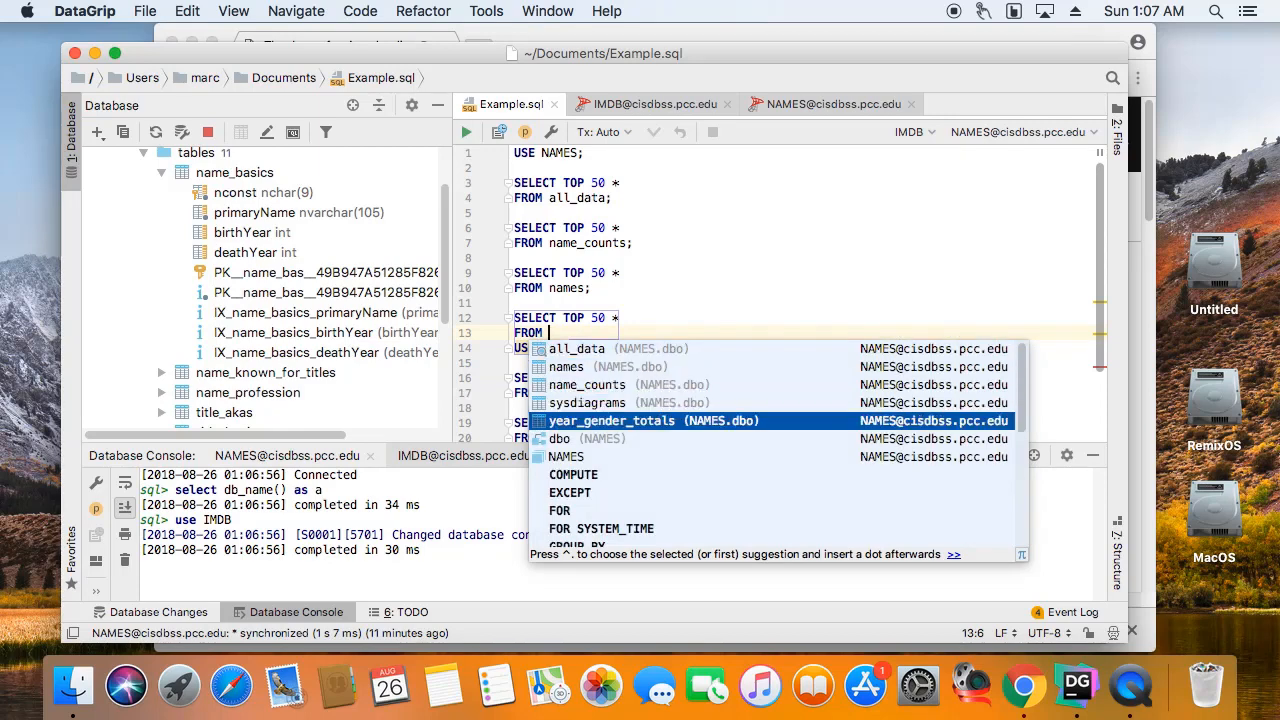
key("Return")
type(";")
key("Return")
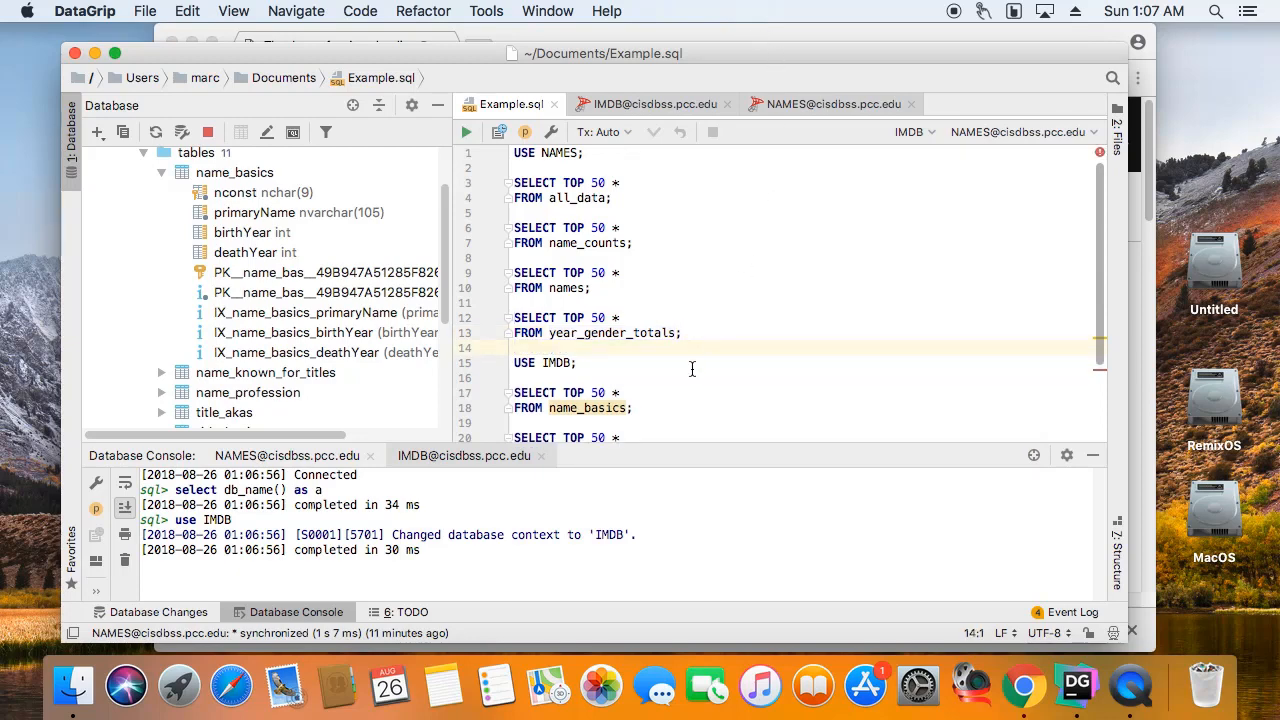
left_click_drag(1102, 320, 1090, 408)
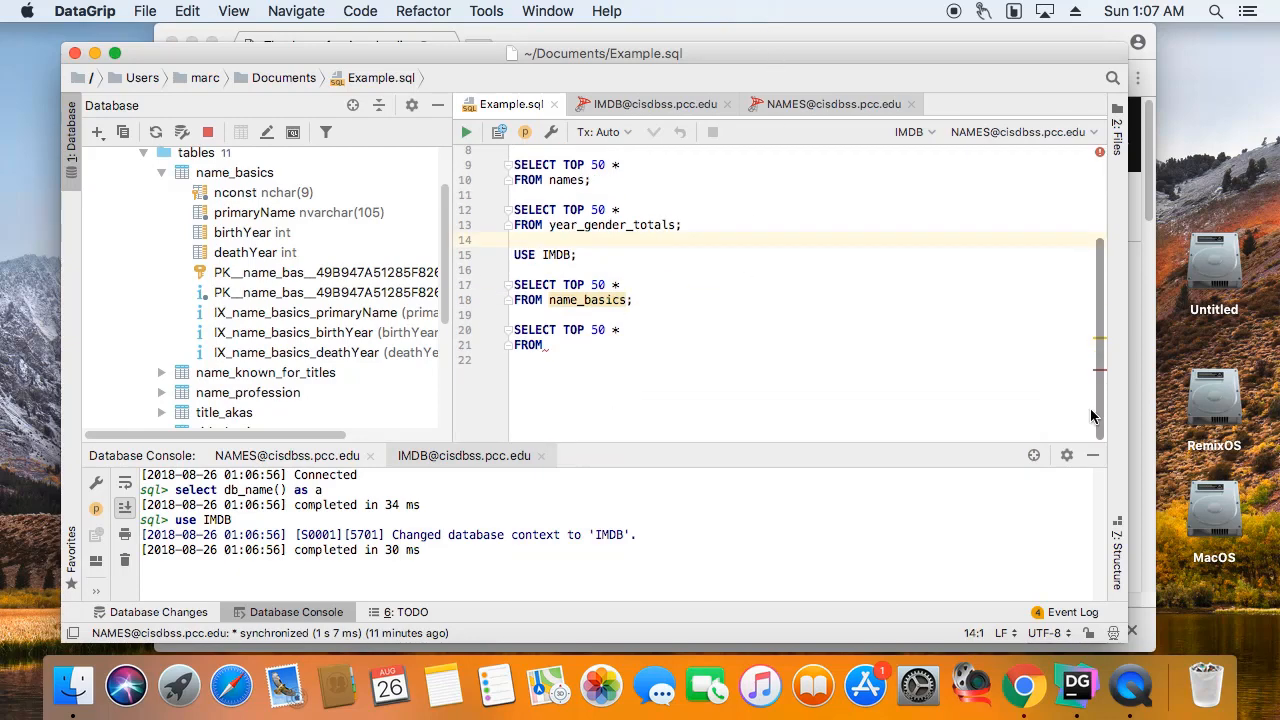
left_click(558, 344)
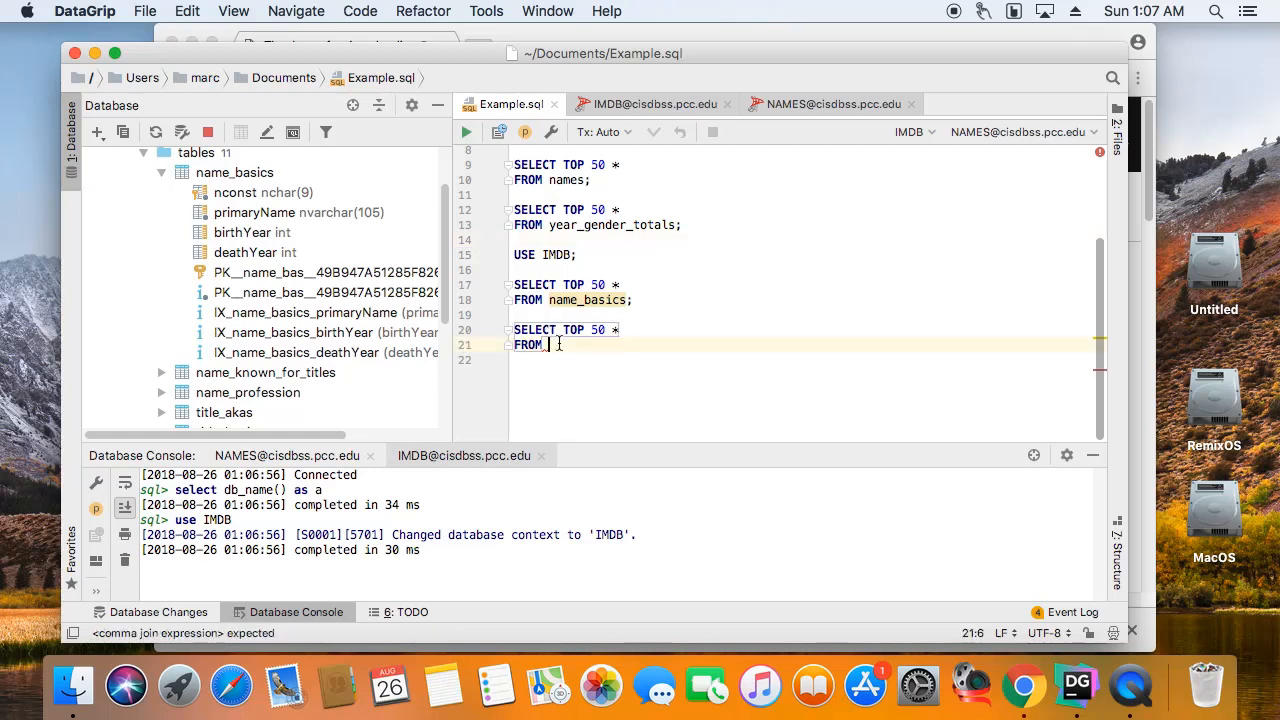
key("BackSpace")
left_click(1018, 132)
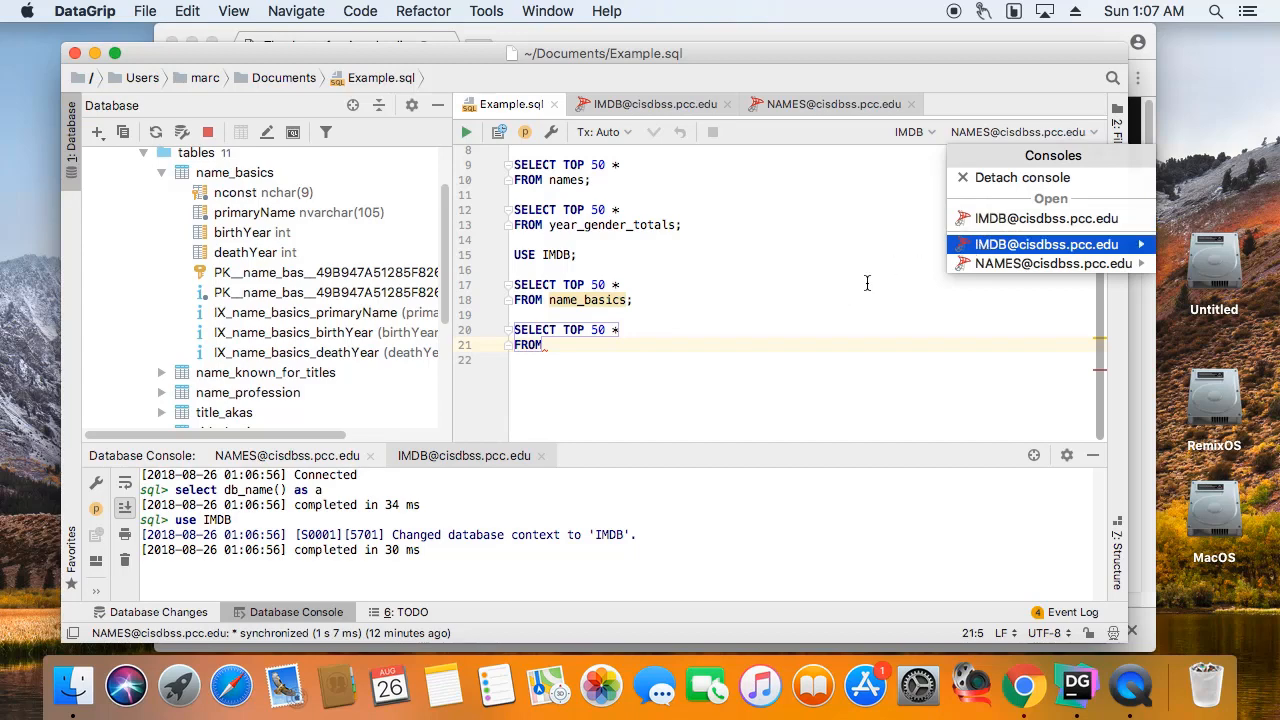
key("Escape")
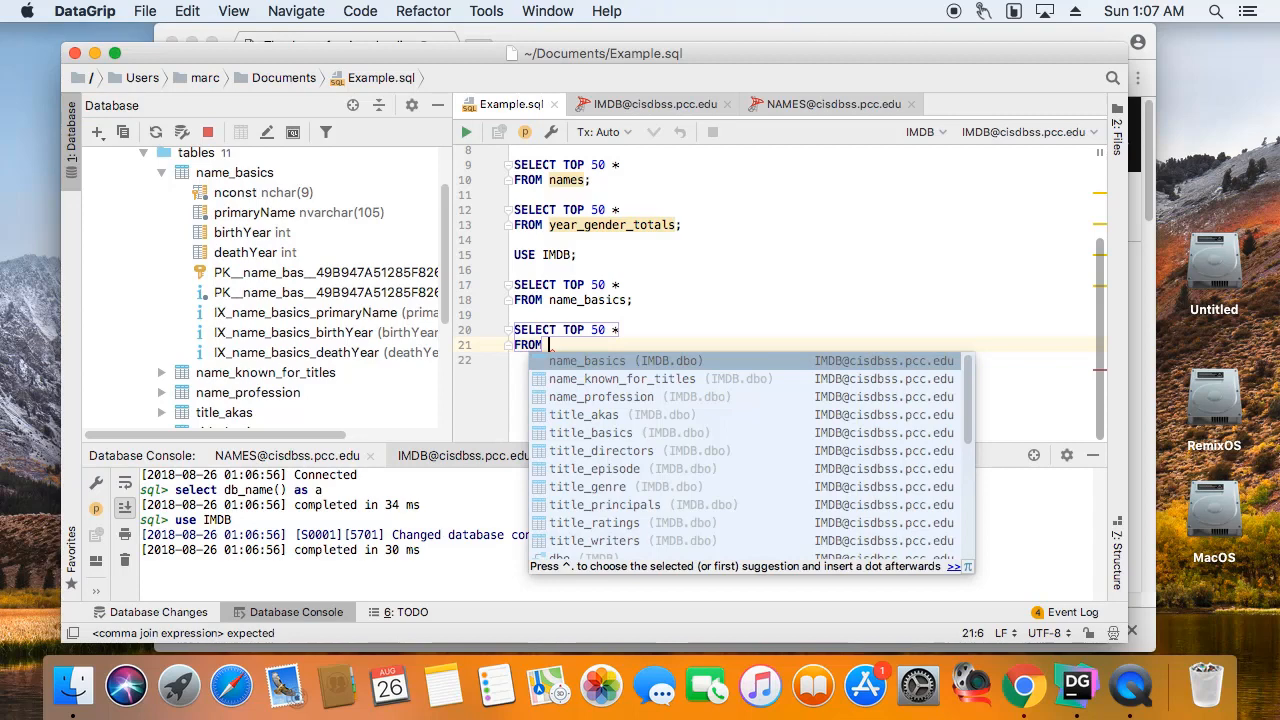
key("Down")
key("Down")
key("Down")
key("Down")
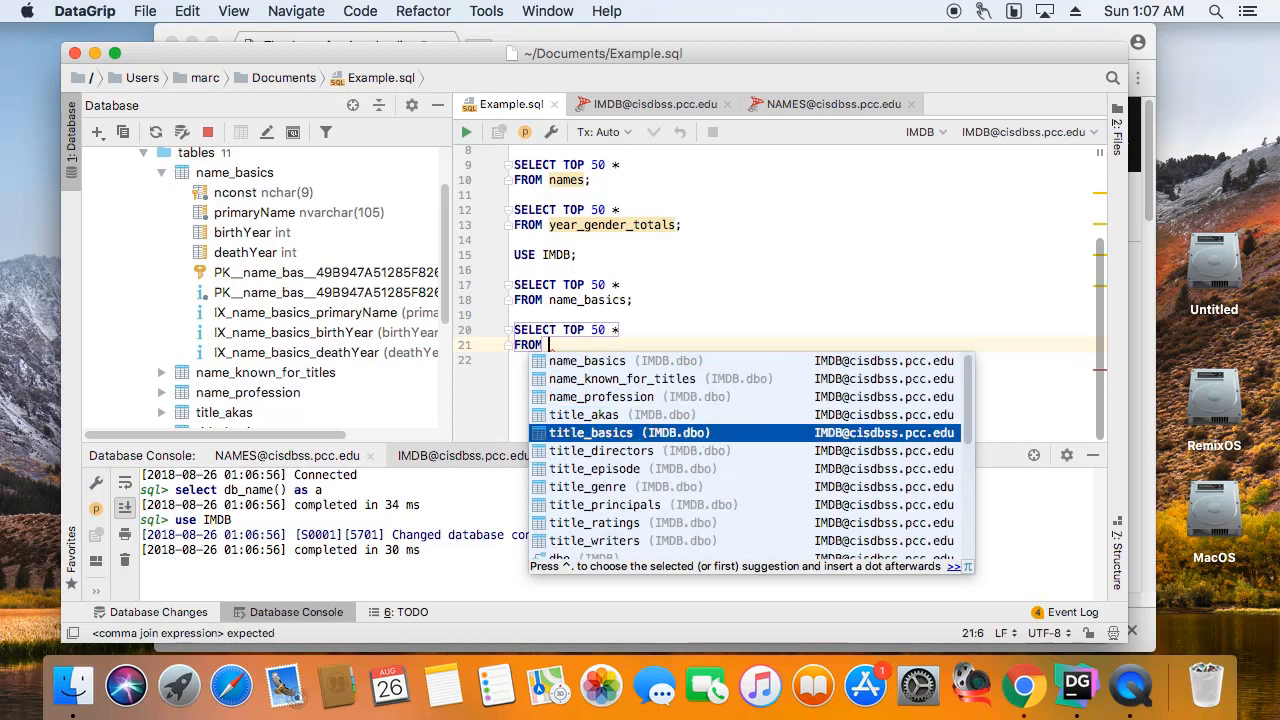
key("Return")
type(";")
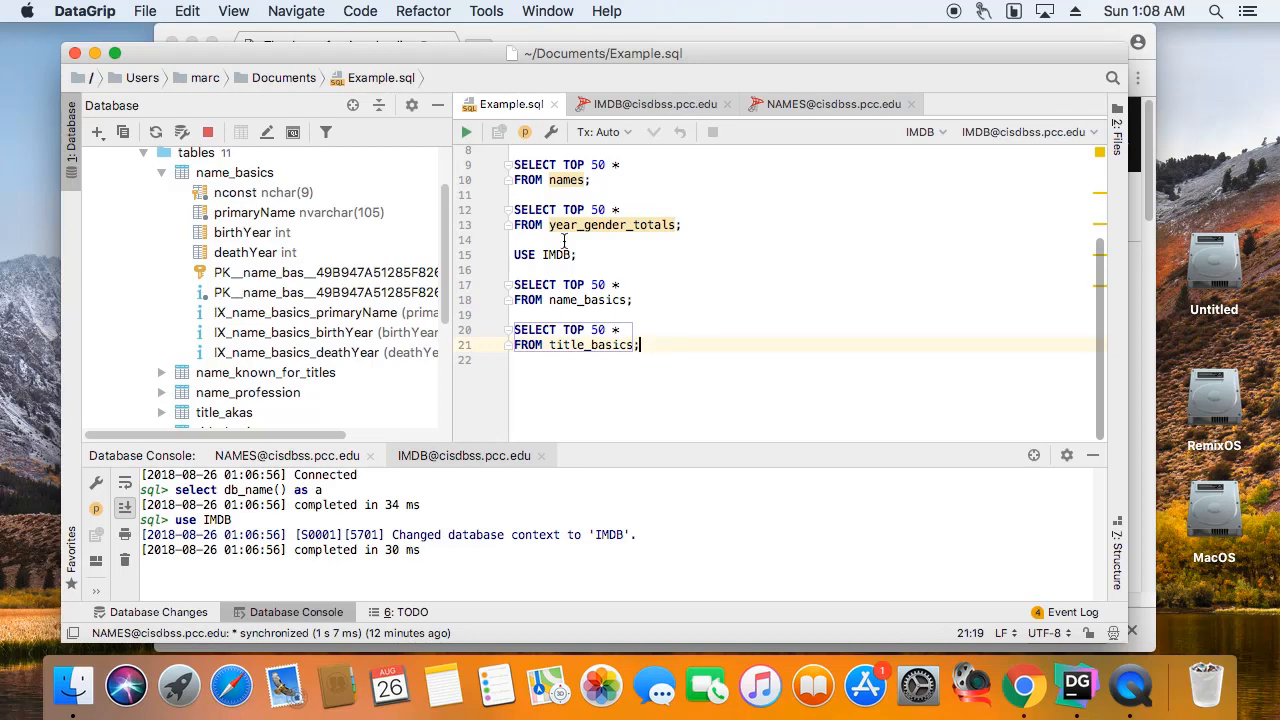
Run all statements in the script from the USE NAMES list, producing six result tabs.
left_click(724, 254)
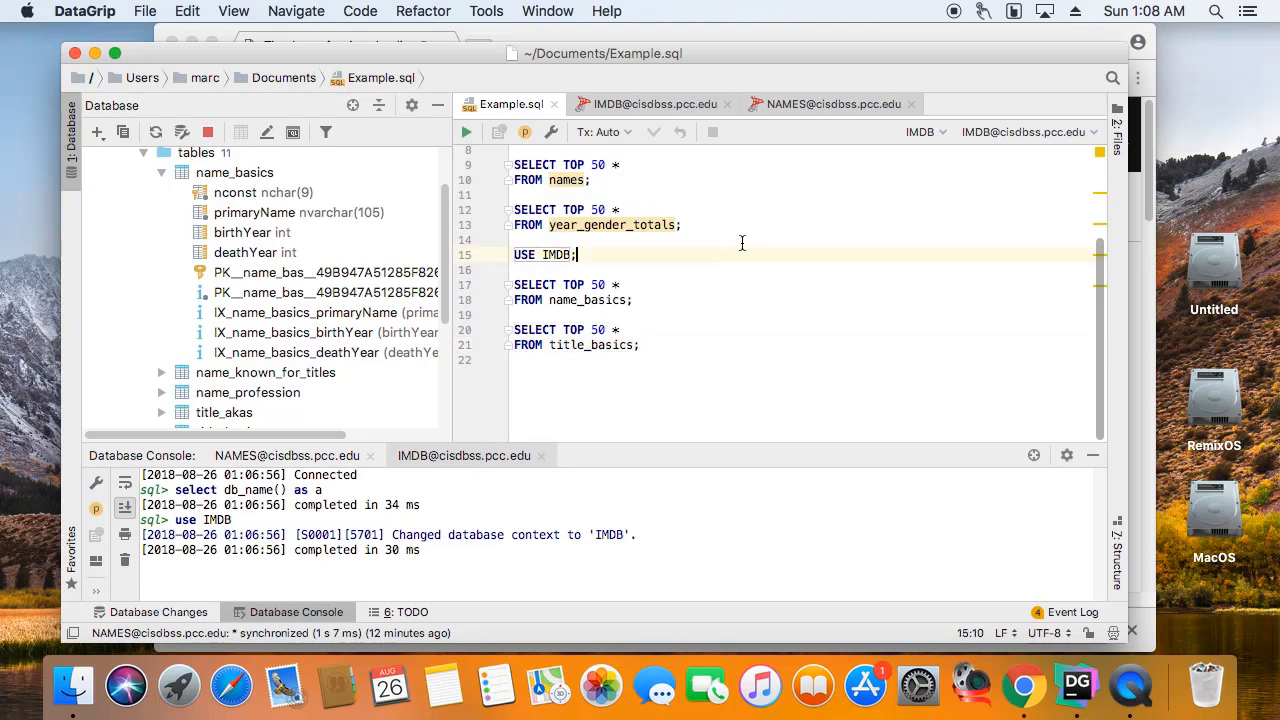
left_click(466, 132)
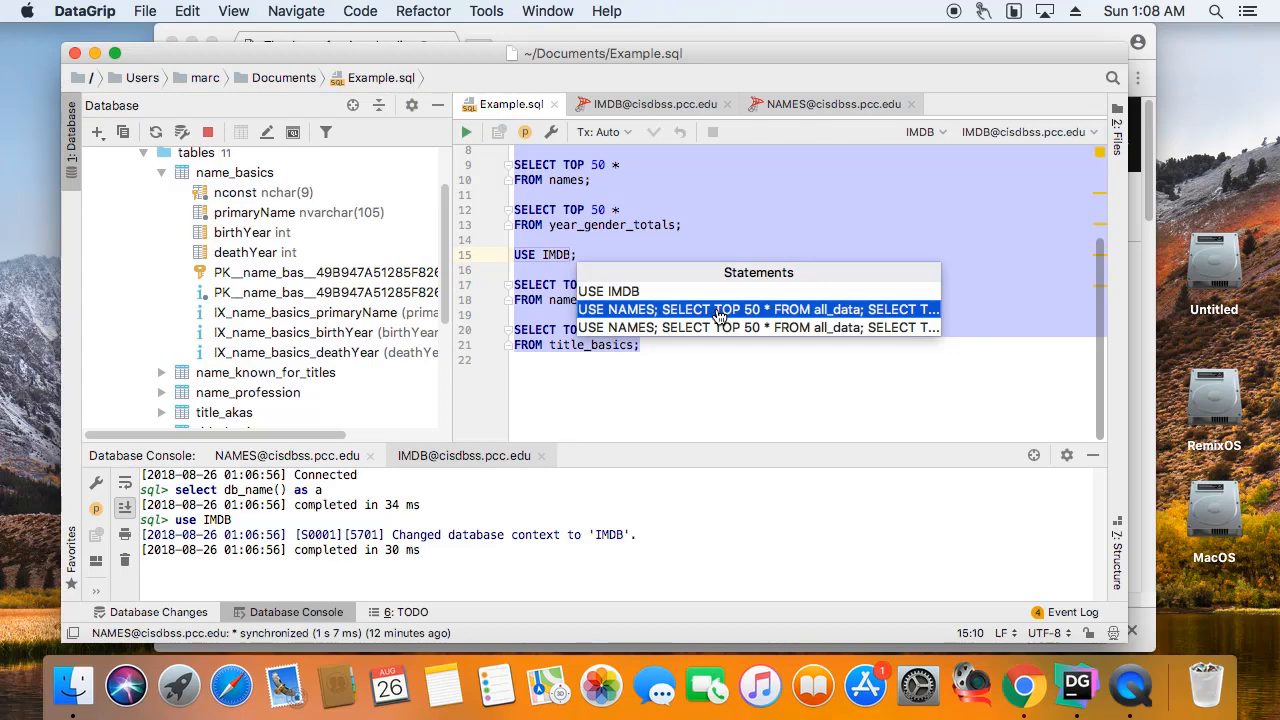
left_click(716, 309)
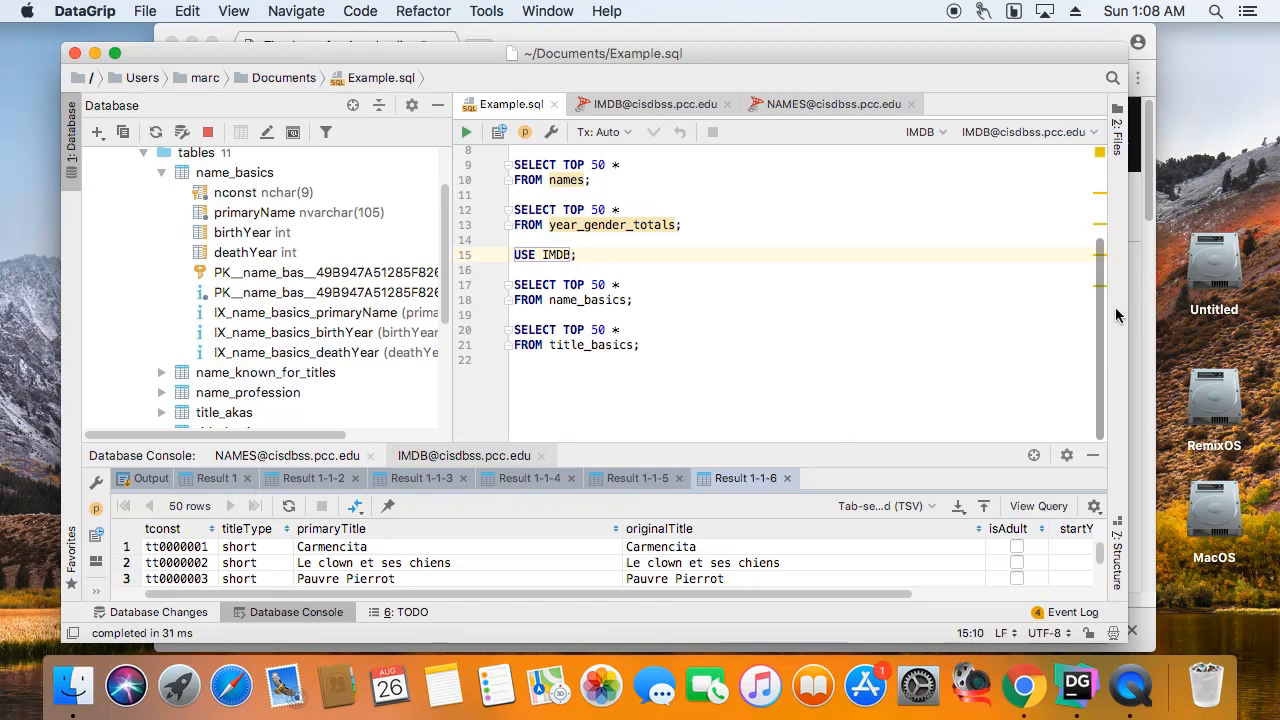
mouse_move(1100, 322)
left_mouse_down()
mouse_move(1095, 241)
mouse_move(1089, 332)
left_mouse_up()
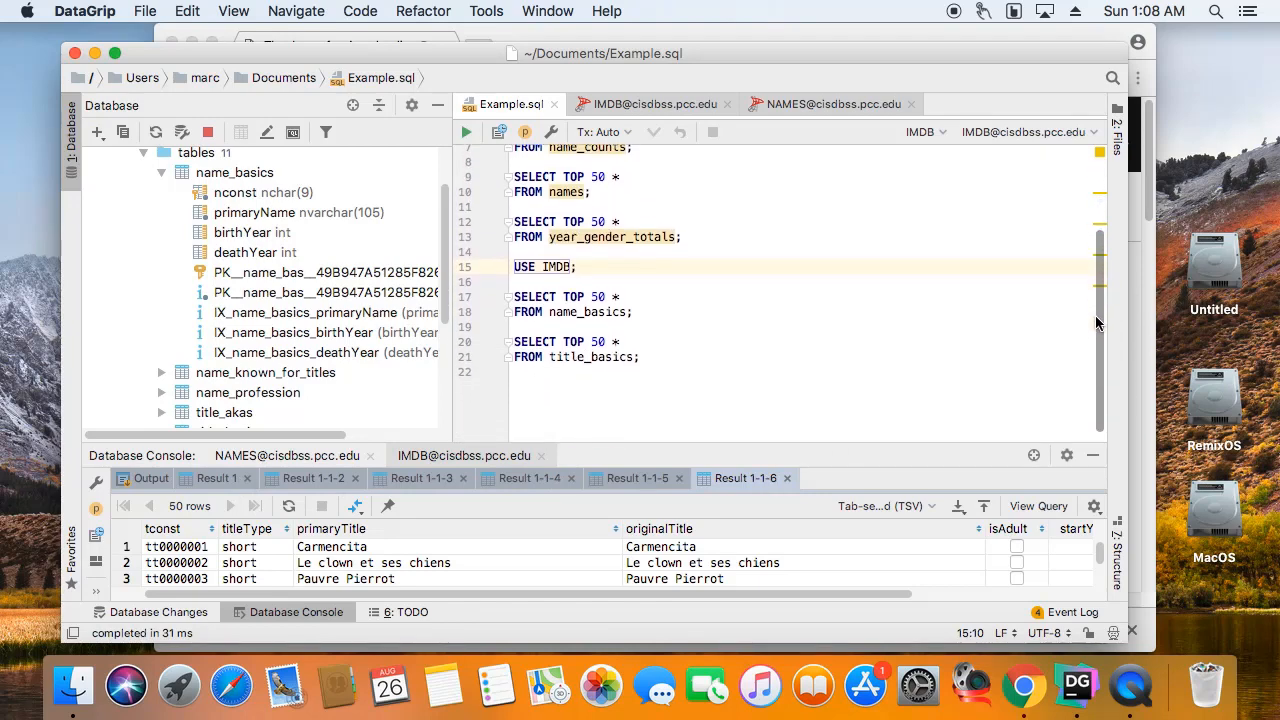
Review Result 1 through Result 1-1-6, ending on the 50 title_basics rows.
left_click(216, 478)
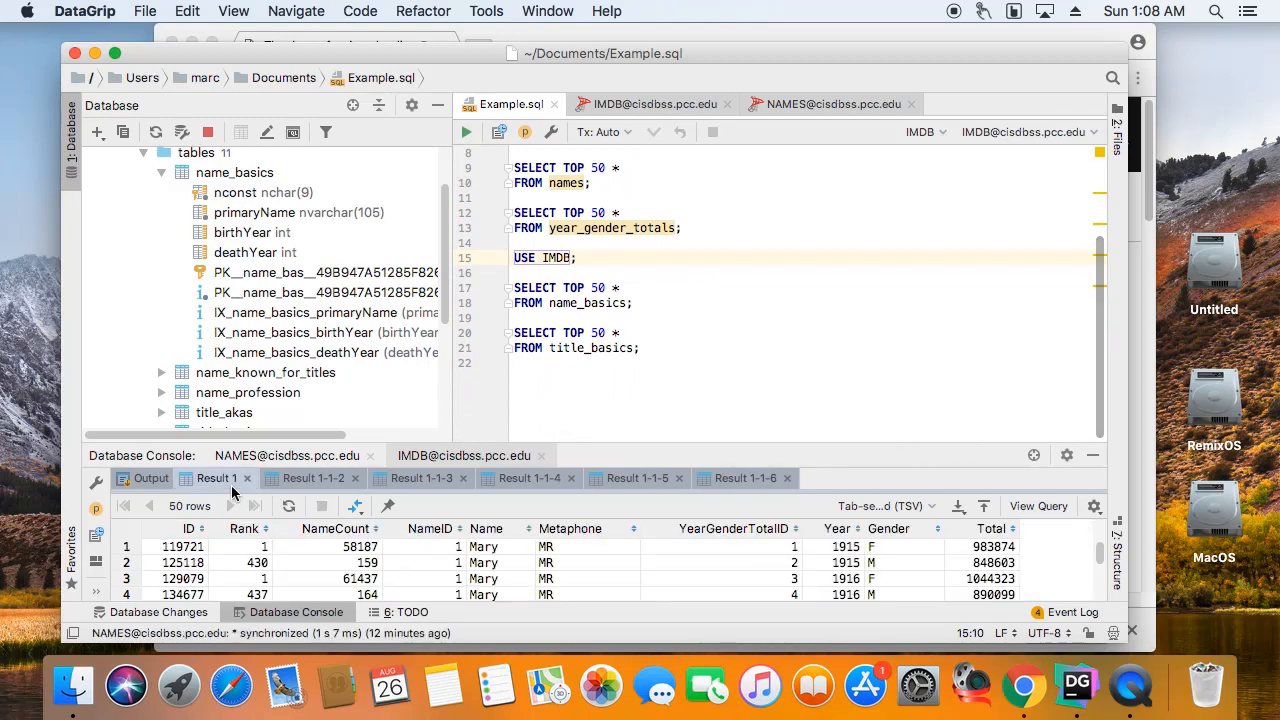
left_click(313, 478)
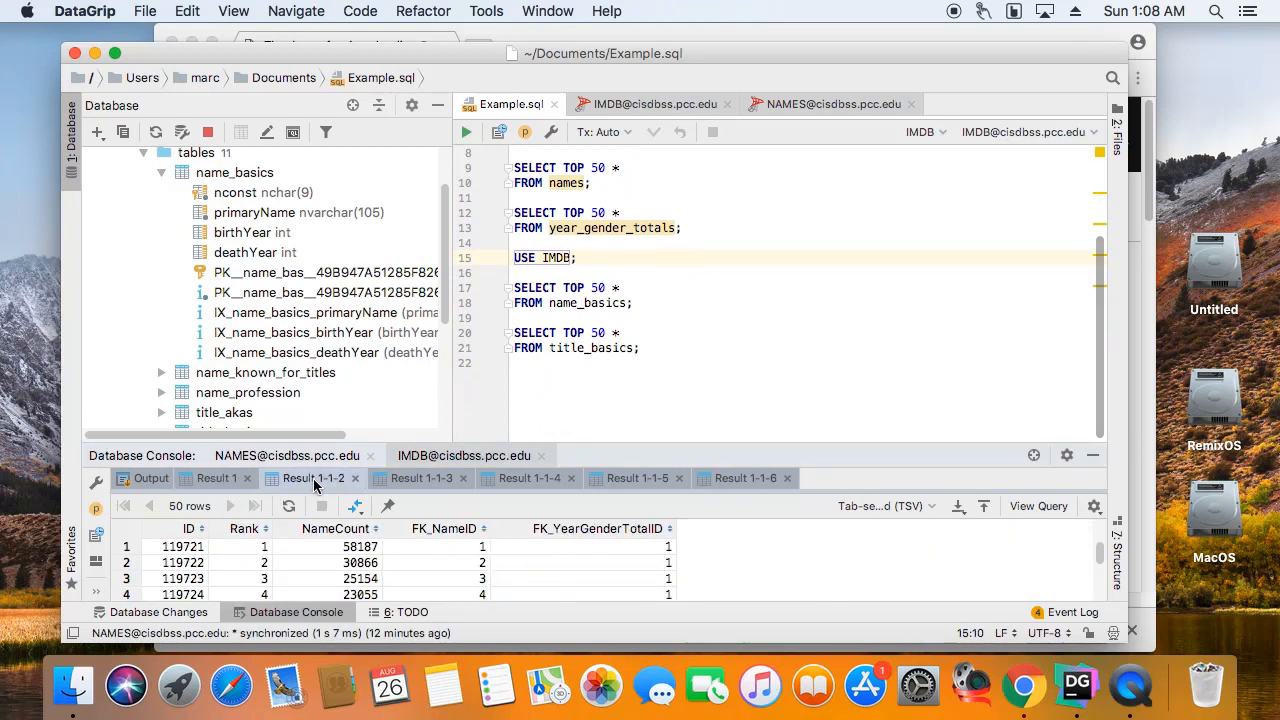
left_click(421, 478)
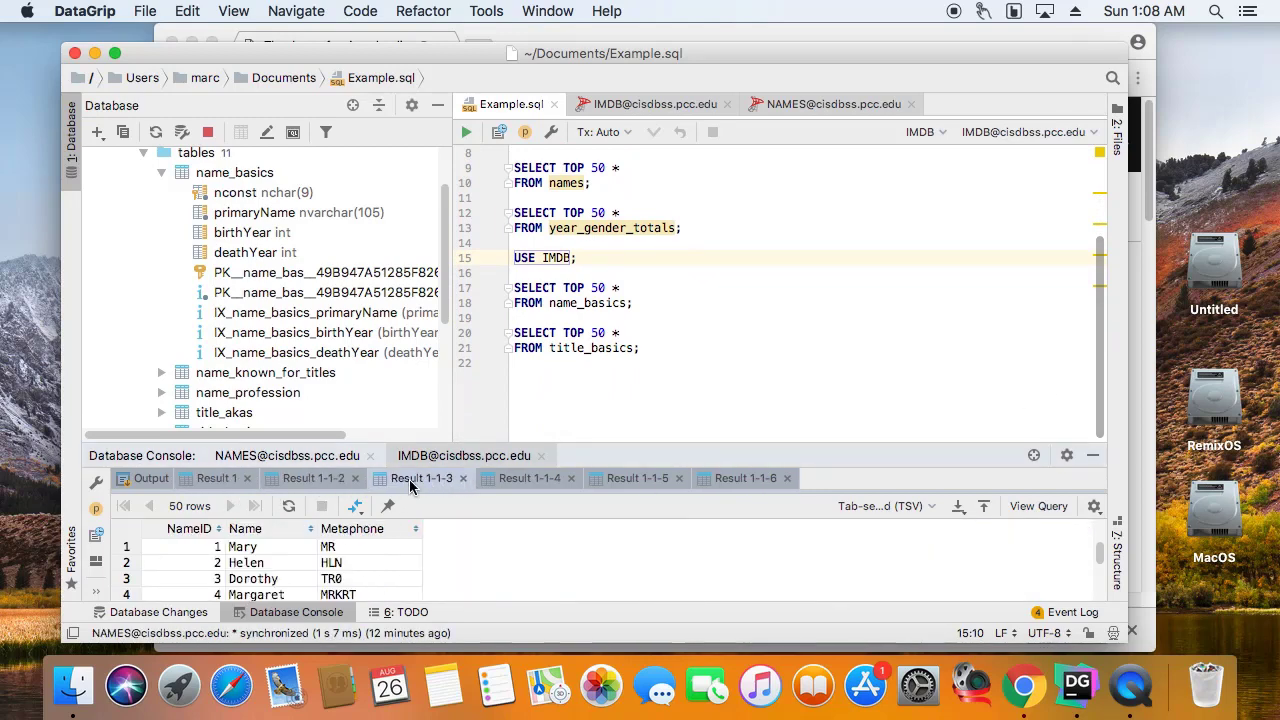
left_click(529, 478)
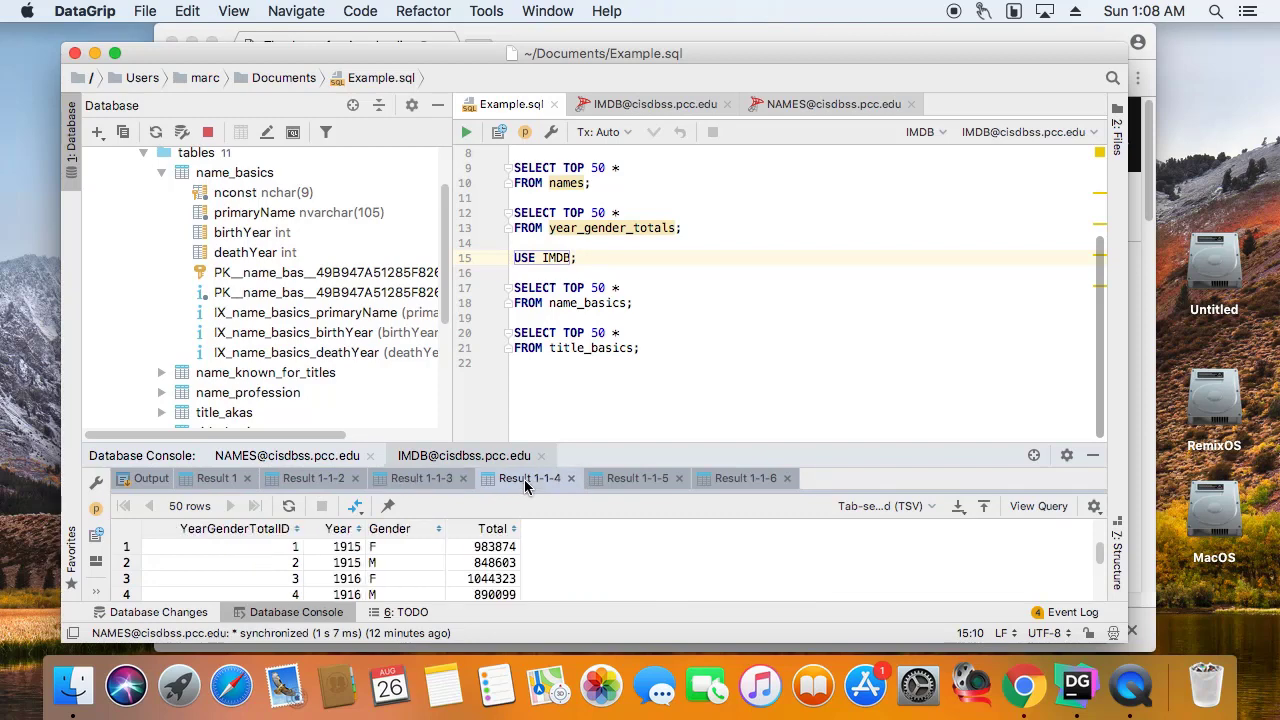
left_click(637, 478)
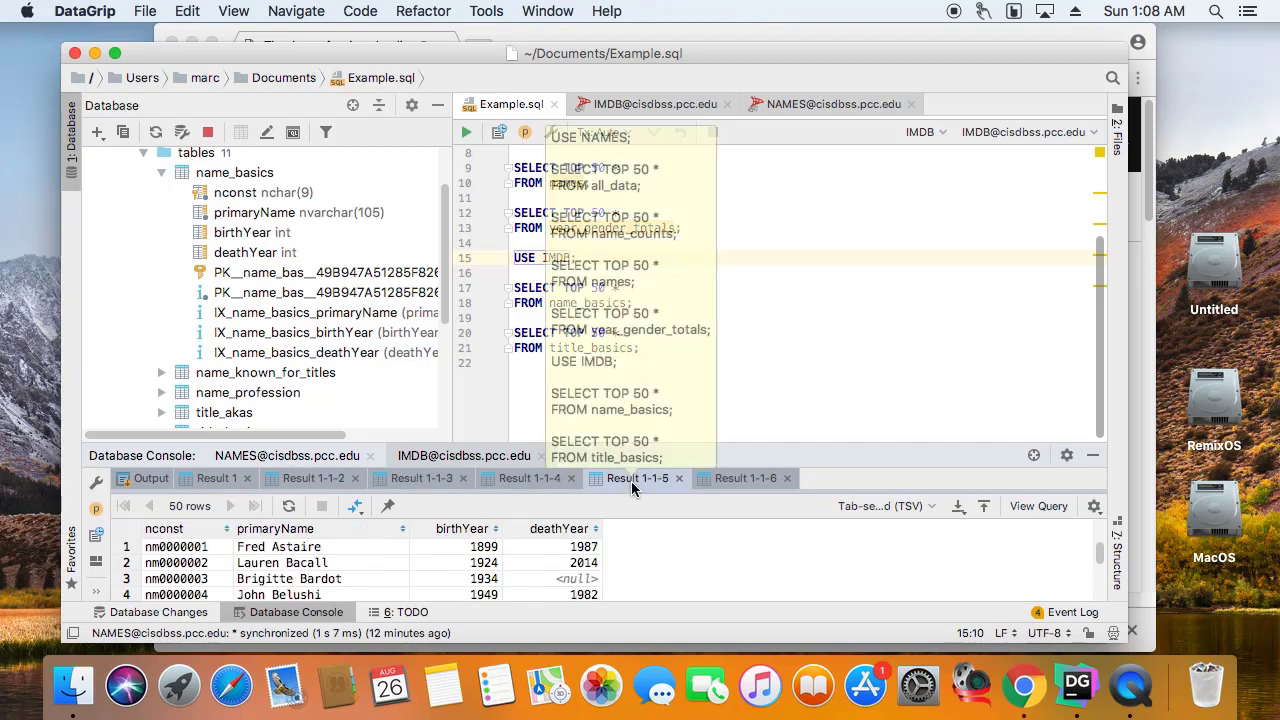
left_click(745, 478)
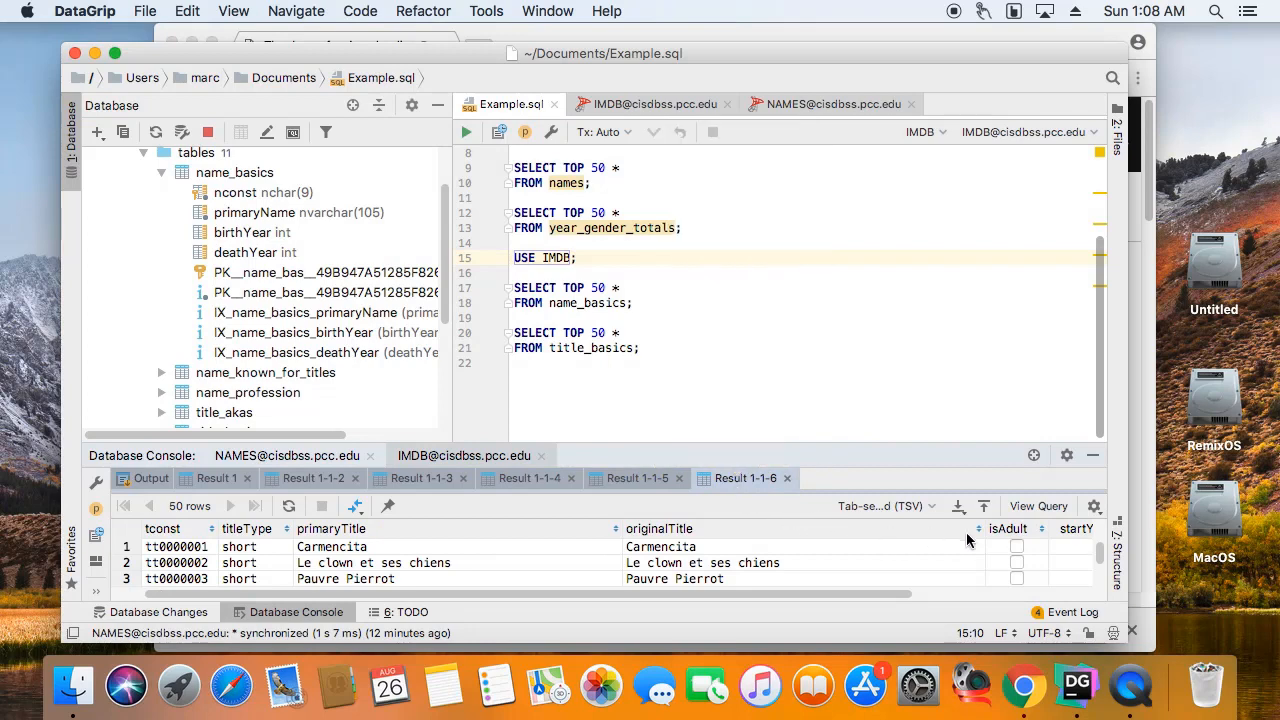
left_click_drag(901, 596, 1087, 604)
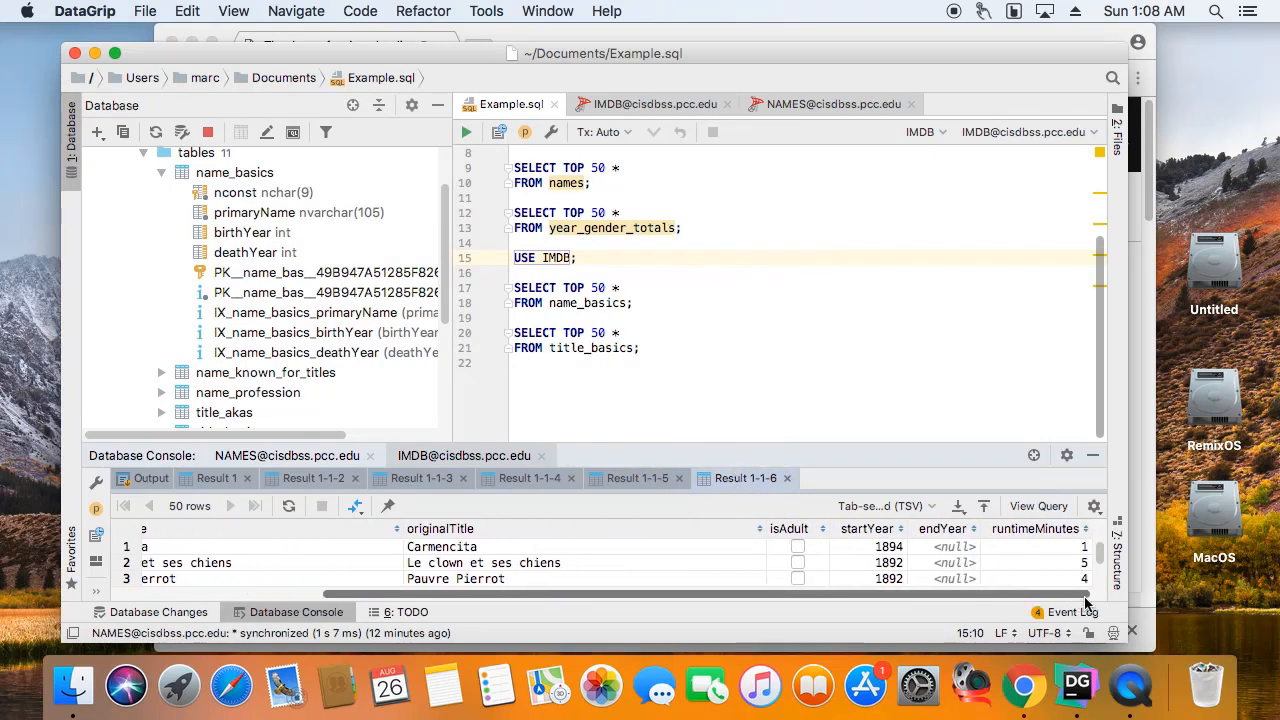